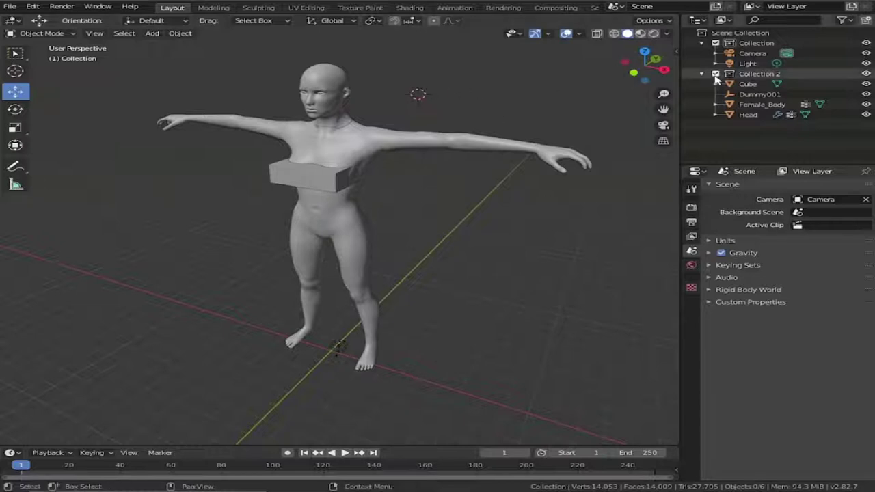
# - Place the 3D cursor at the female body's crotch in the front view and add an armature there
pyautogui.moveTo(663, 69); pyautogui.dragTo(659, 68)
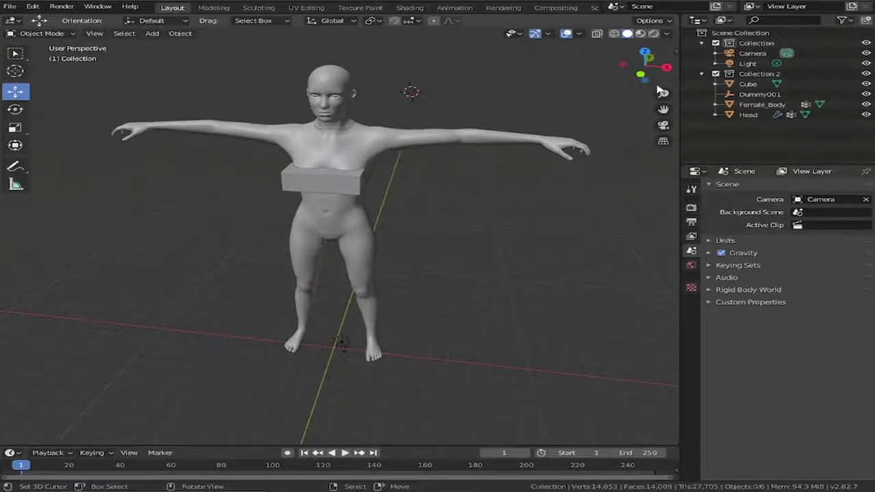
pyautogui.moveTo(665, 67); pyautogui.dragTo(638, 69)
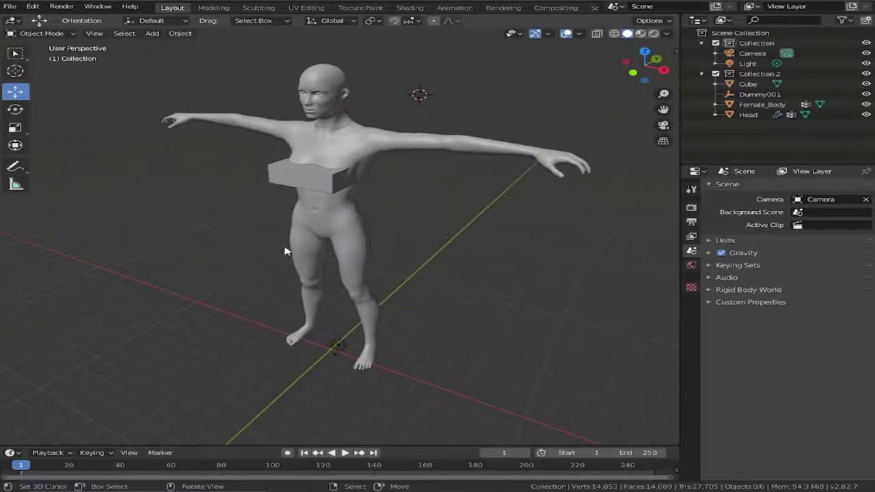
pyautogui.click(633, 72)
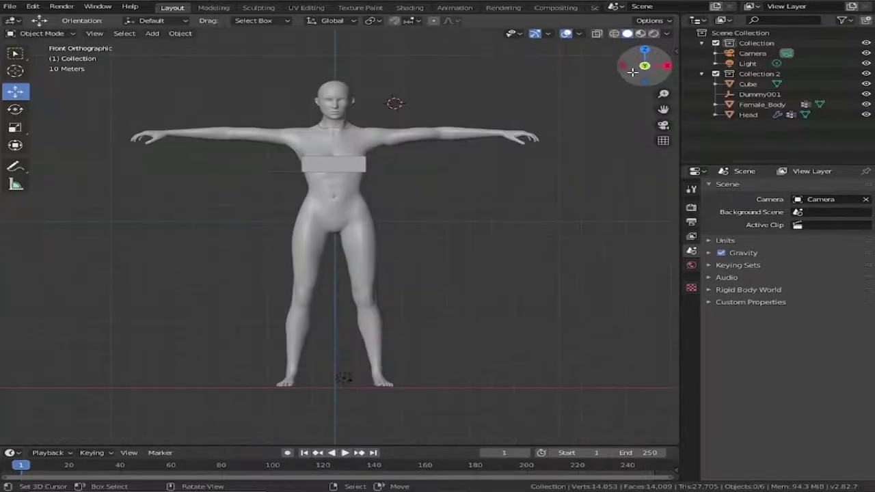
pyautogui.scroll(5, 414, 179)
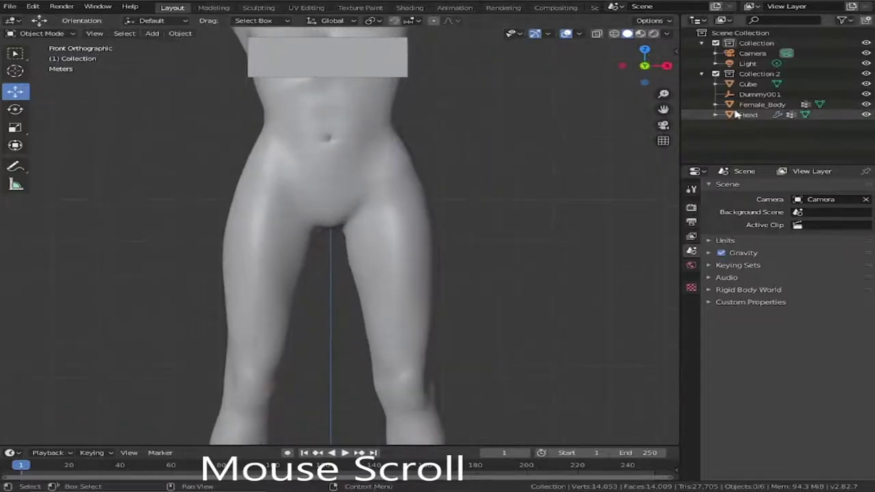
pyautogui.moveTo(663, 109); pyautogui.dragTo(671, 300)
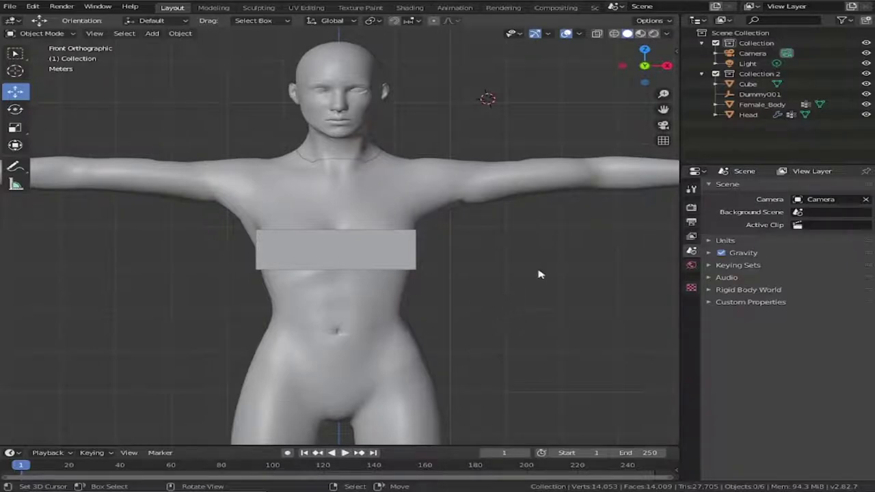
pyautogui.click(755, 106)
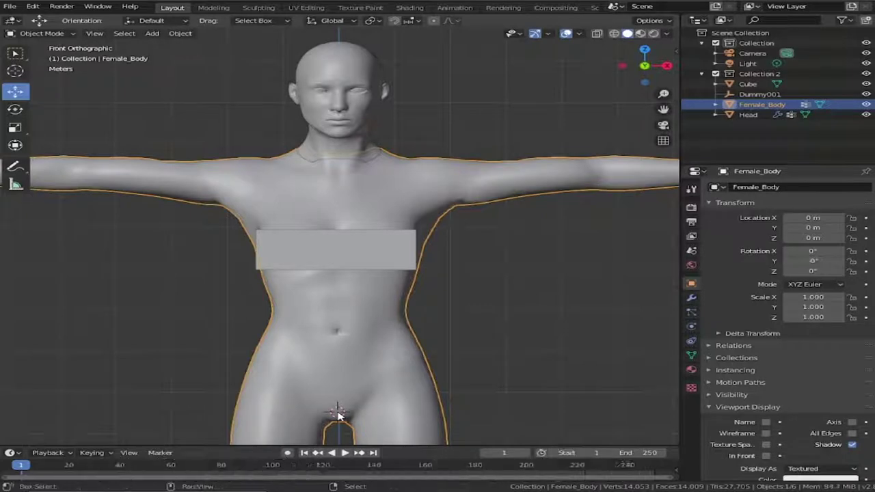
pyautogui.hotkey('shift', 'a')
pyautogui.moveTo(340, 415)
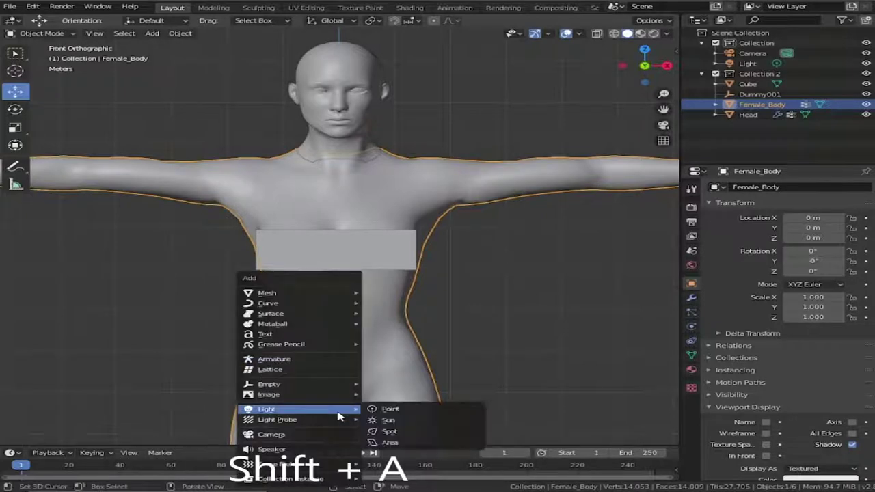
pyautogui.click(285, 362)
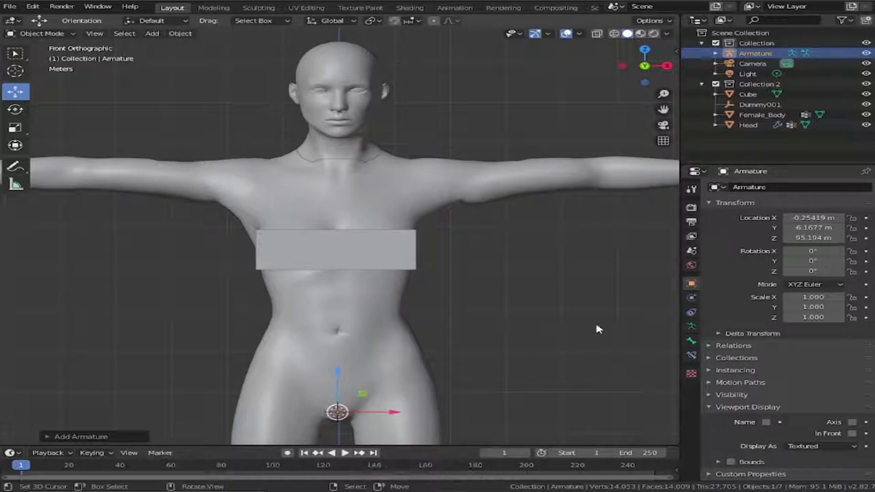
# - Set the armature's X, Y and Z scale to 15 and enable its In Front viewport display
pyautogui.click(802, 298)
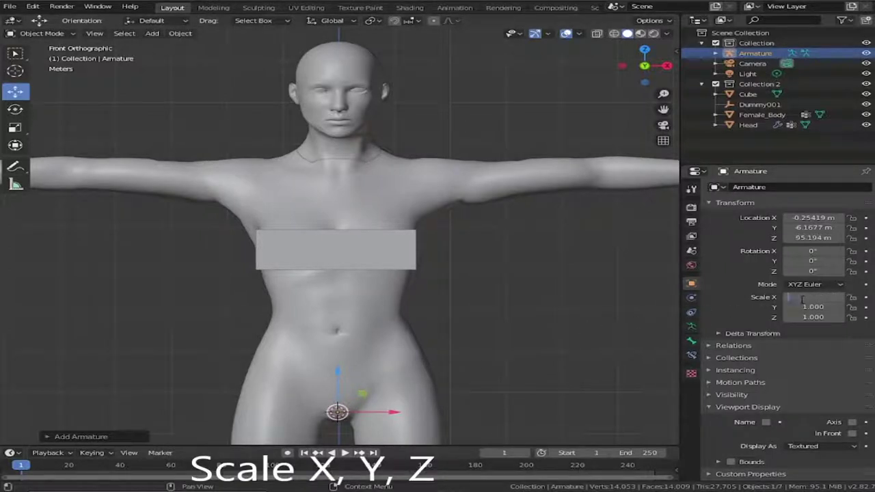
pyautogui.write('15')
pyautogui.press('Tab')
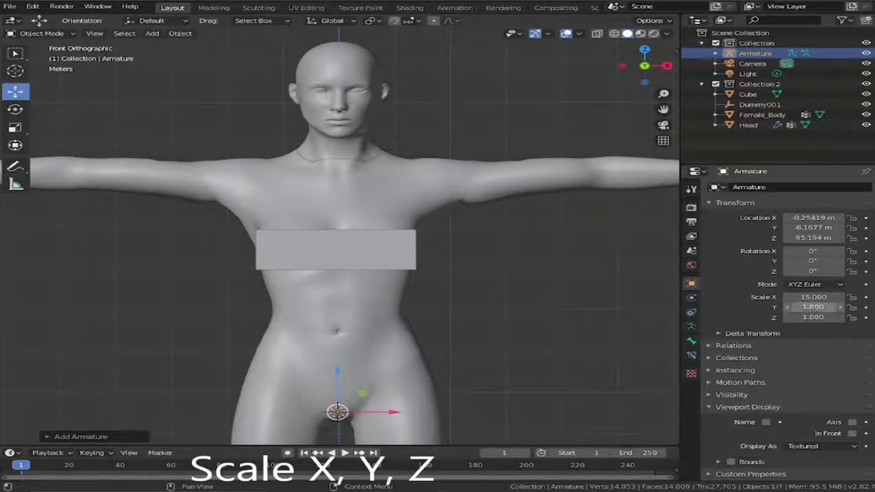
pyautogui.press('BackSpace')
pyautogui.press('Tab')
pyautogui.press('BackSpace')
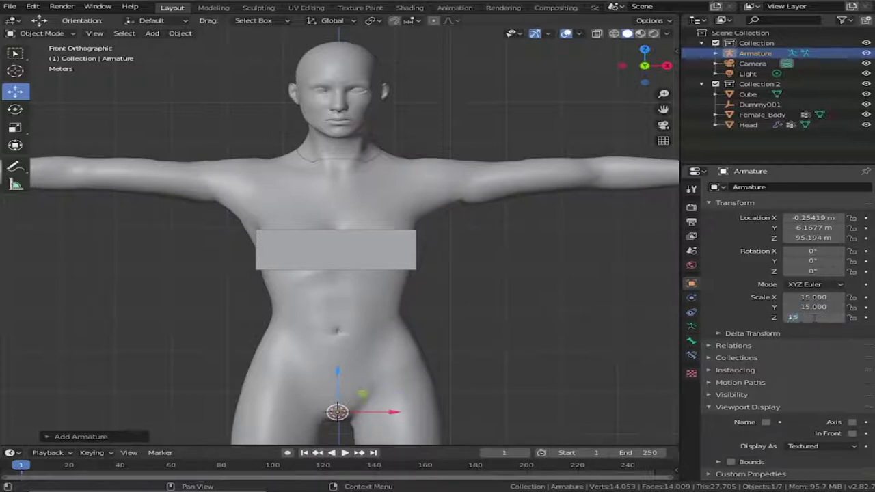
pyautogui.write('15')
pyautogui.press('Return')
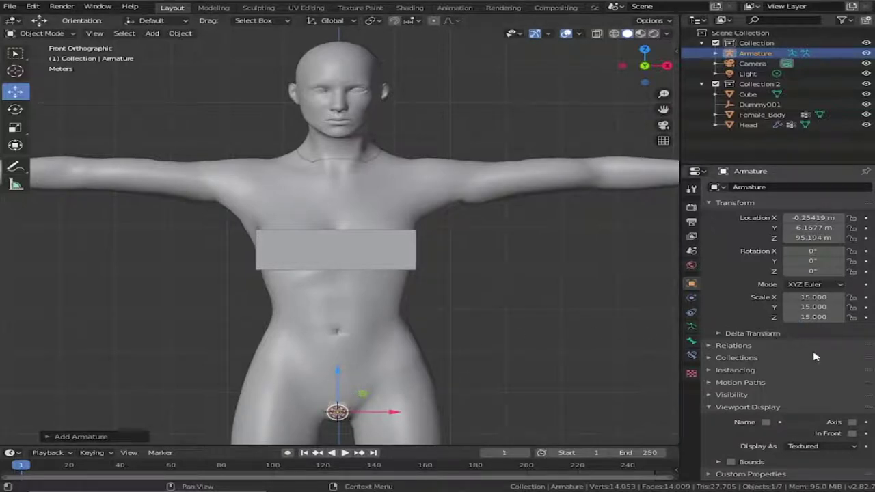
pyautogui.click(852, 433)
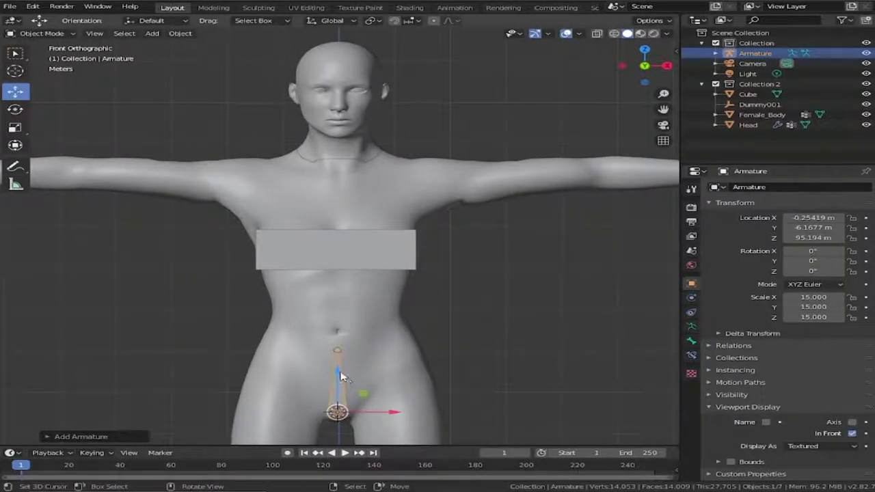
# - Raise the armature to navel height at about 114.6 m on Z, and in Edit Mode lower the bone's tip to the crotch
pyautogui.moveTo(340, 374); pyautogui.dragTo(338, 290)
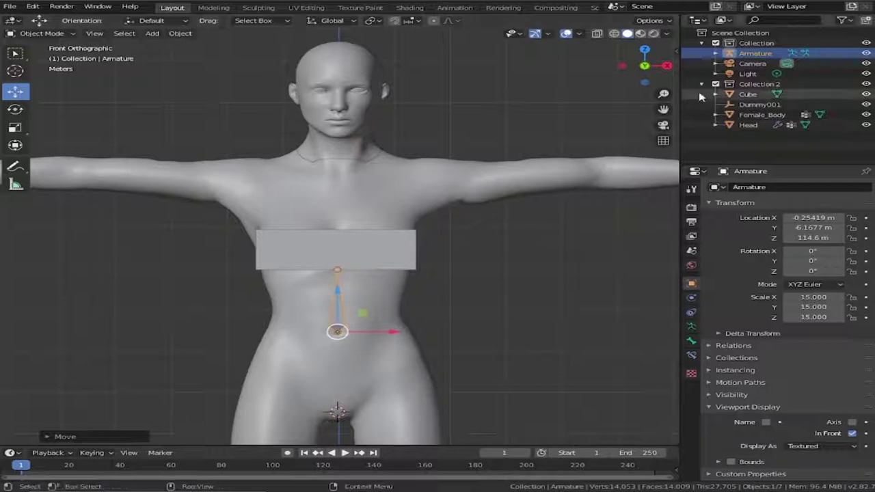
pyautogui.click(717, 53)
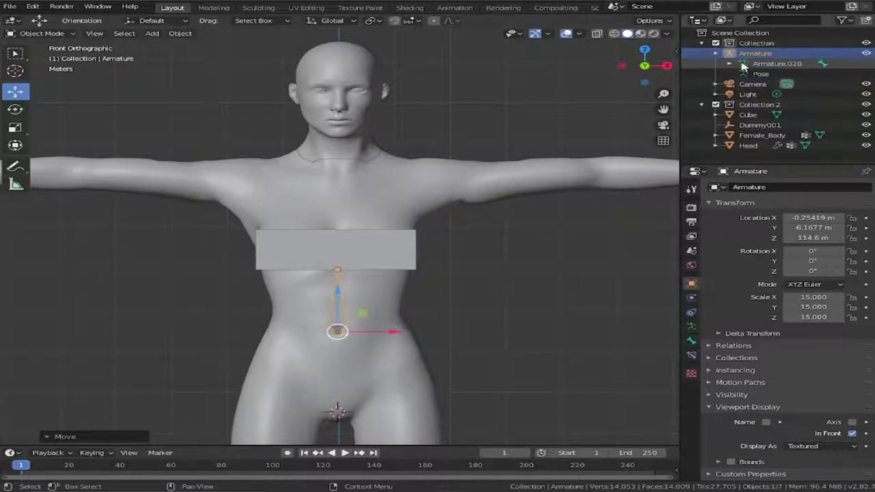
pyautogui.click(743, 63)
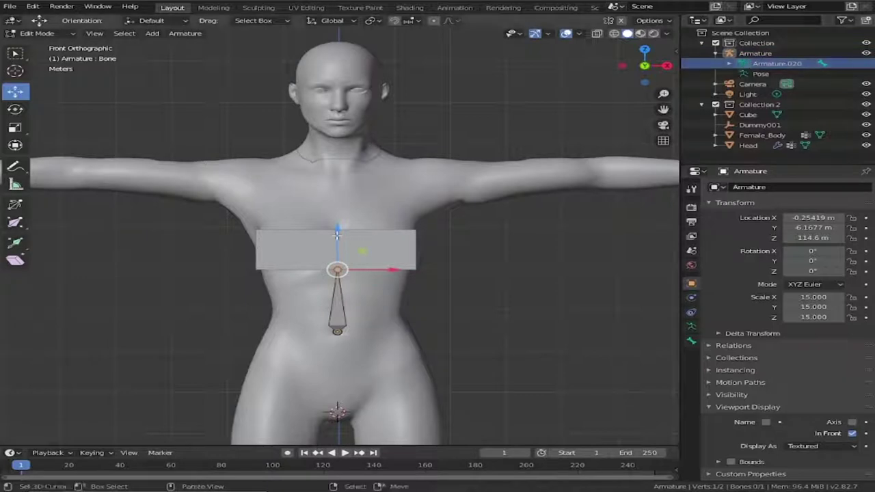
pyautogui.moveTo(337, 236); pyautogui.dragTo(328, 370)
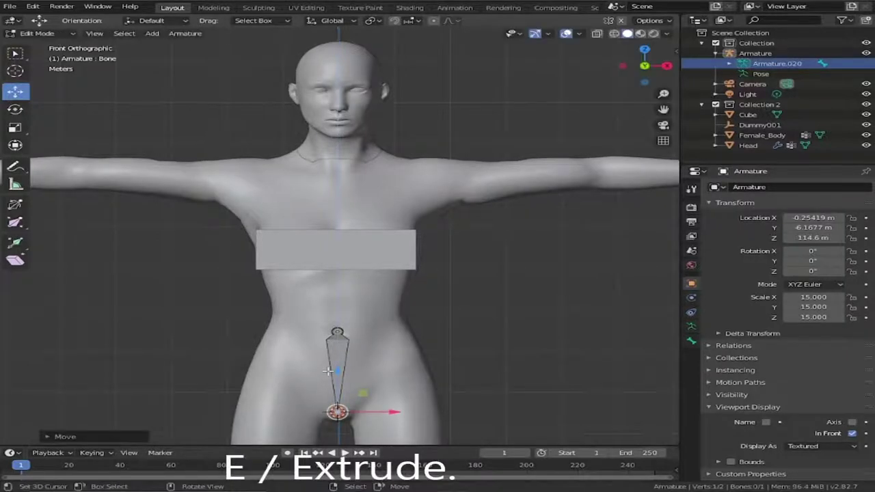
# - Extrude the pelvis bone from the crotch up to the navel and a waist bone about 15 m long above it
pyautogui.press('e')
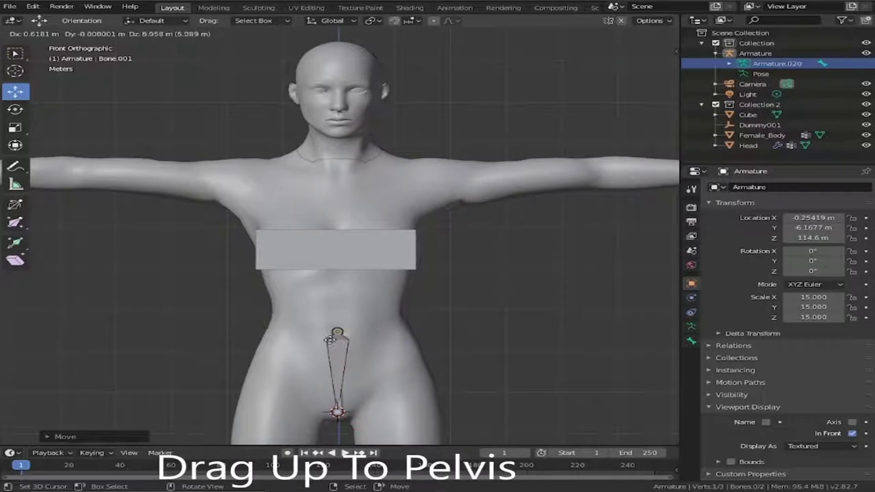
pyautogui.click(328, 292)
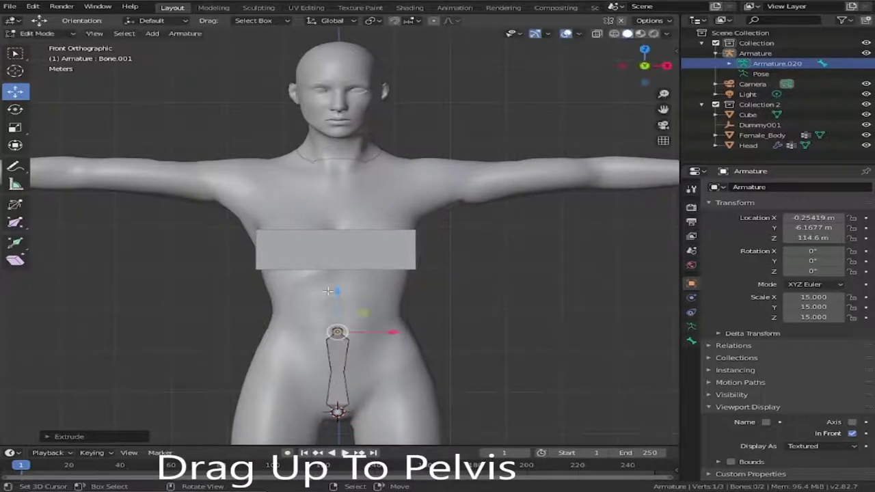
pyautogui.press('e')
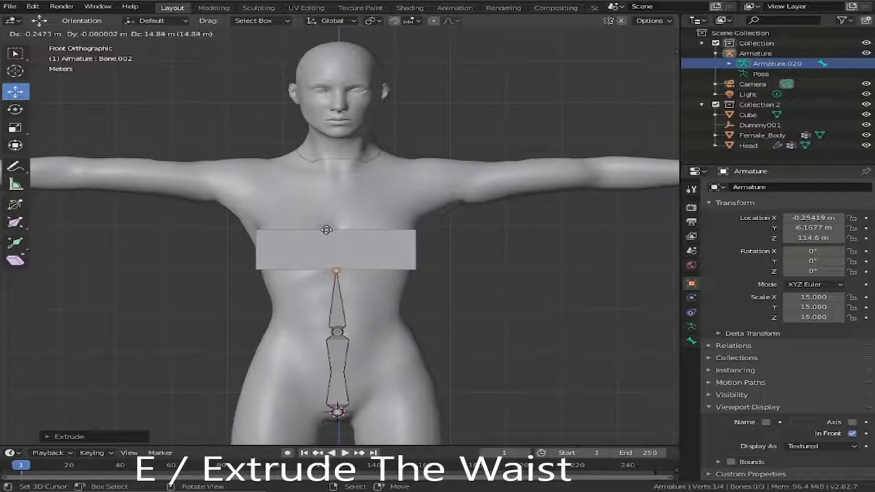
pyautogui.click(326, 229)
# - Continue the spine with an extruded chest bone about 24 m long, a neck bone up to the chin and a head bone to the crown
pyautogui.press('e')
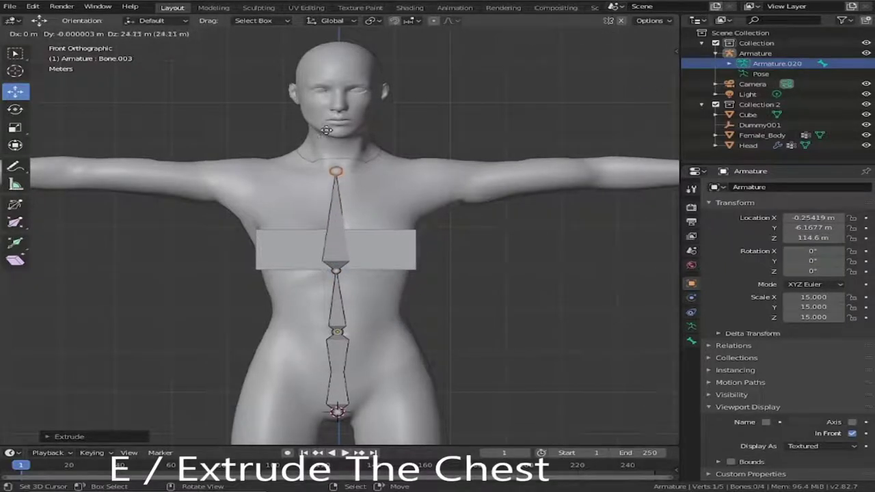
pyautogui.click(326, 130)
pyautogui.press('e')
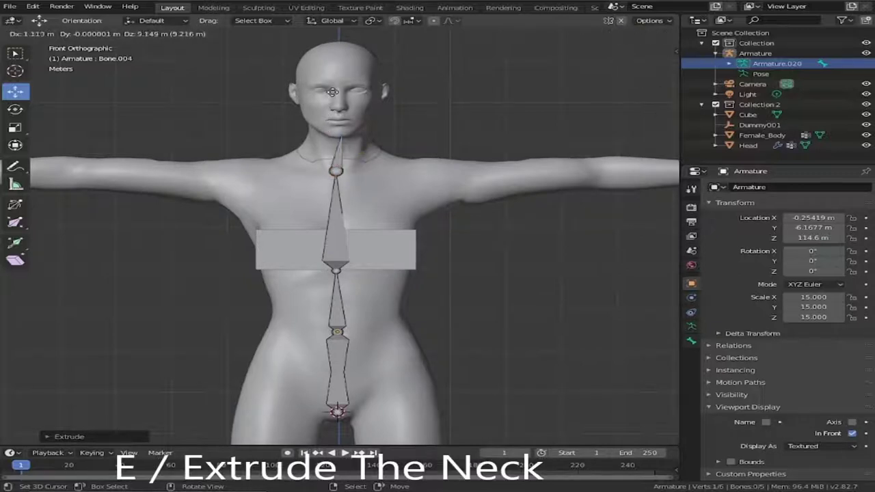
pyautogui.click(325, 89)
pyautogui.press('e')
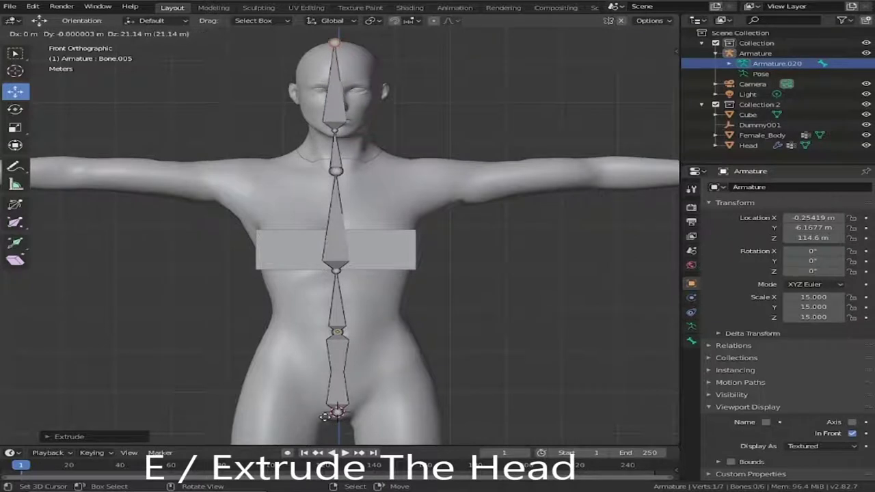
pyautogui.press('Return')
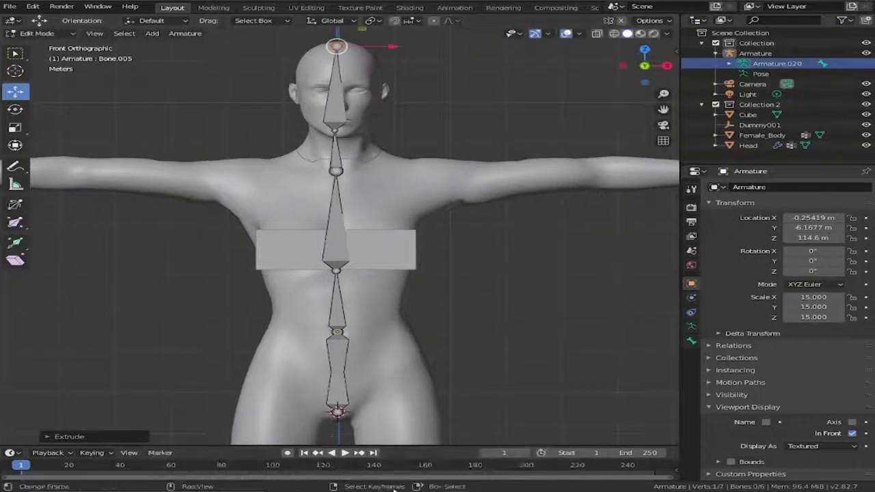
# - Select all the spine bones in the right side view and move them back along Y inside the body's torso
pyautogui.click(667, 64)
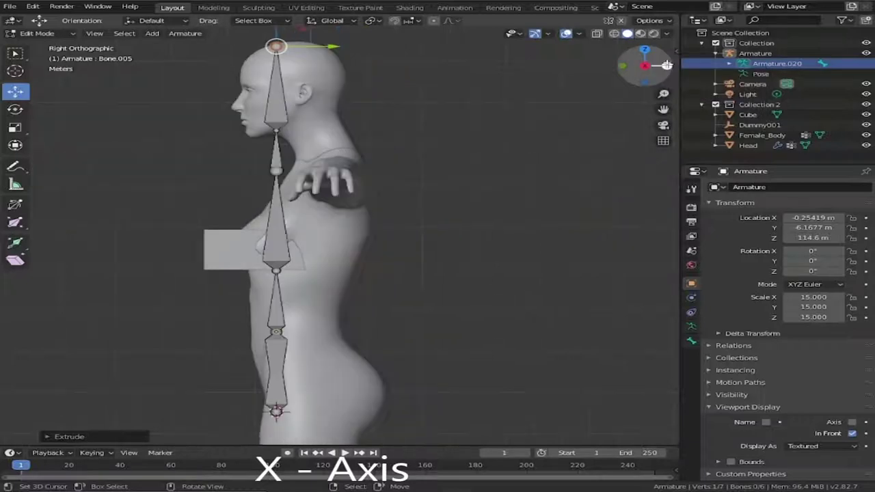
pyautogui.scroll(-1, 485, 117)
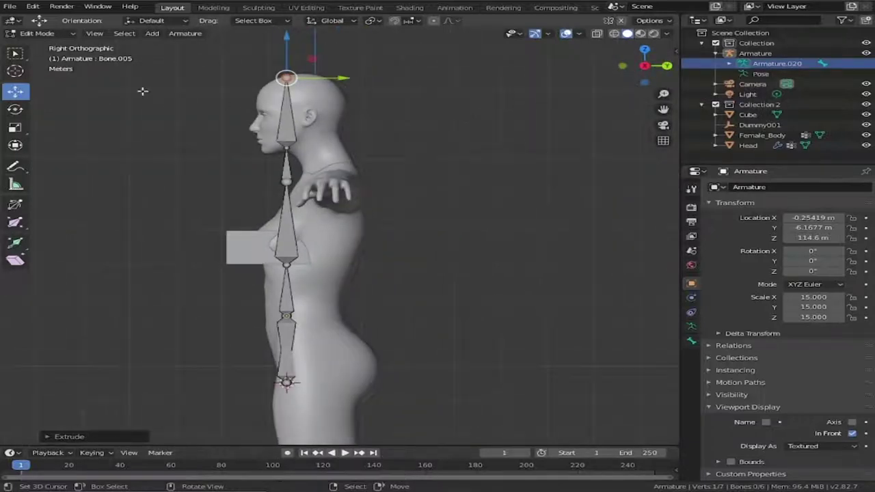
pyautogui.click(20, 55)
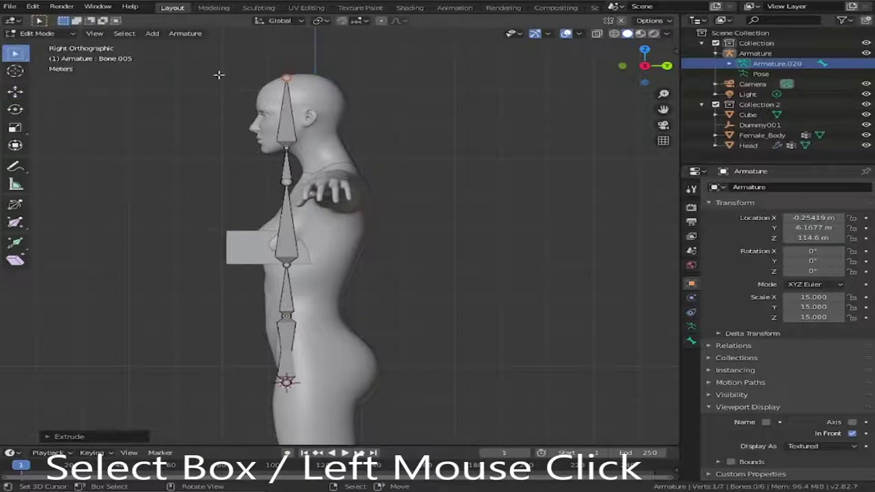
pyautogui.moveTo(243, 67); pyautogui.dragTo(324, 392)
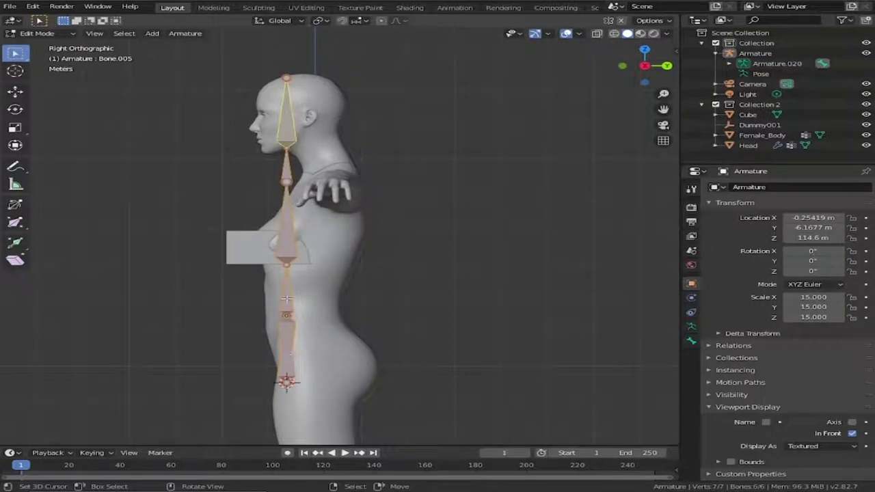
pyautogui.click(19, 93)
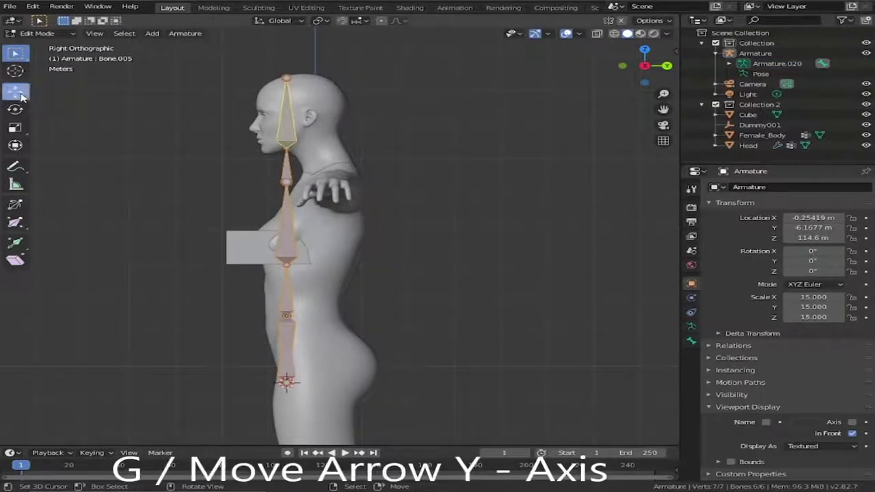
pyautogui.moveTo(349, 241); pyautogui.dragTo(382, 243)
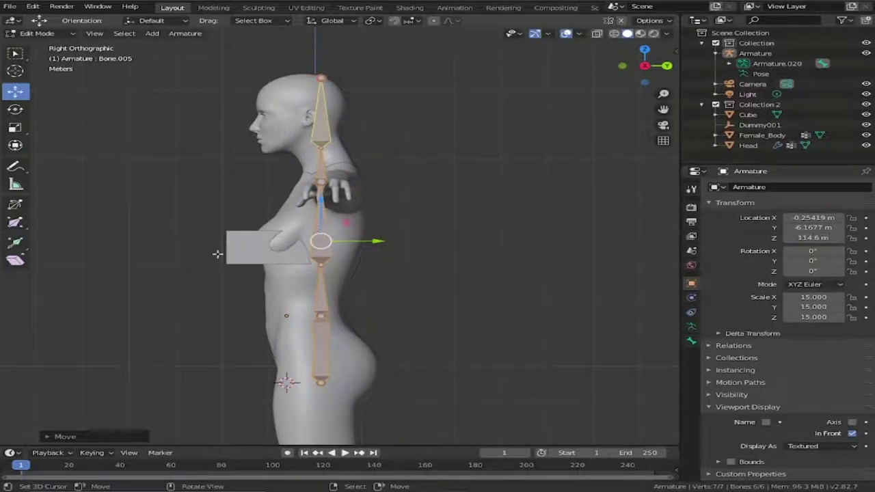
# - Move the joint between the neck and head bones slightly forward along the Y axis
pyautogui.click(24, 59)
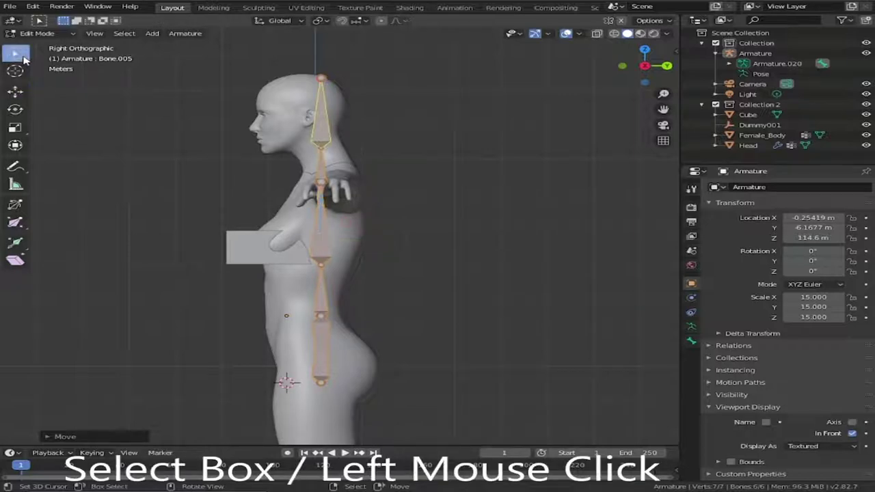
pyautogui.click(321, 146)
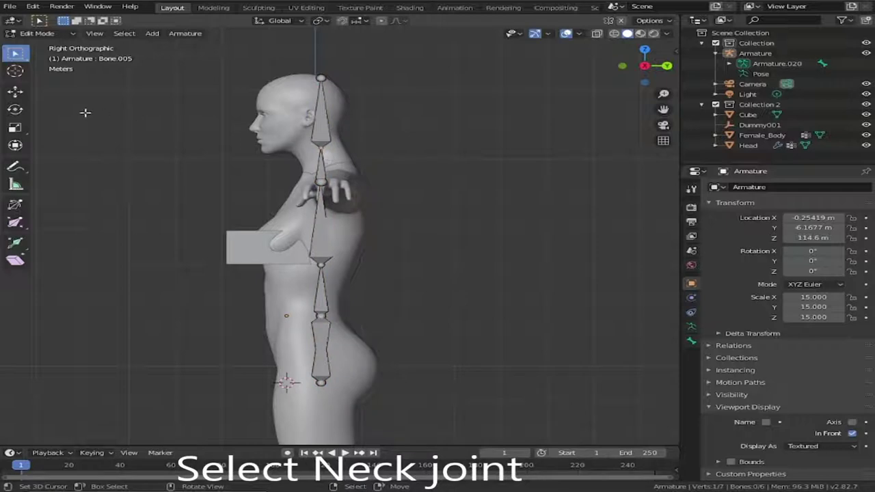
pyautogui.click(16, 90)
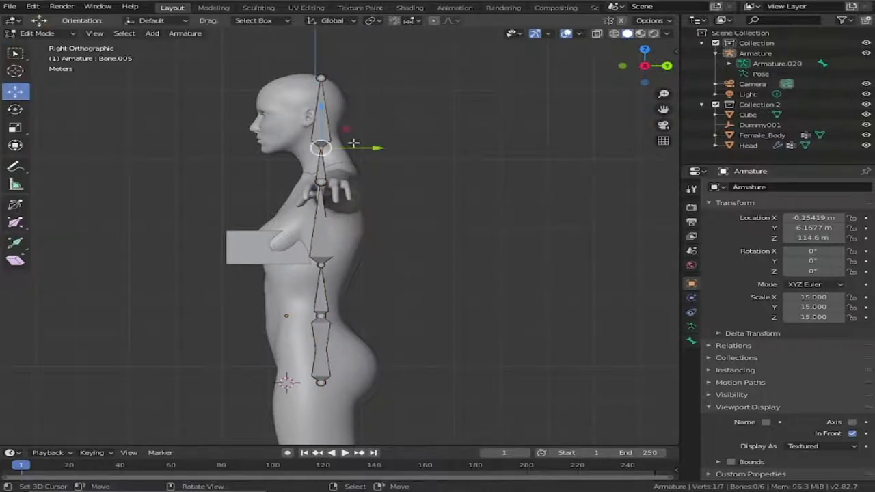
pyautogui.moveTo(372, 148); pyautogui.dragTo(372, 150)
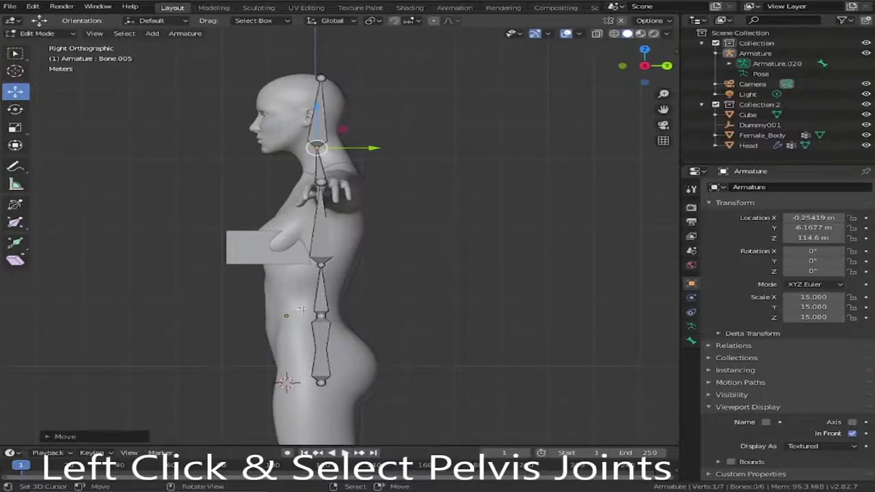
# - Move the joint between the pelvis and waist bones slightly forward along the Y axis
pyautogui.click(320, 316)
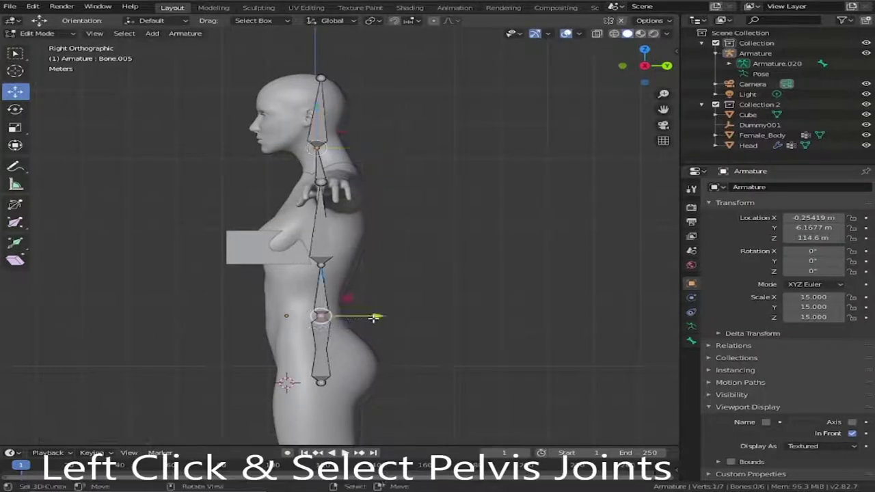
pyautogui.moveTo(359, 319); pyautogui.dragTo(362, 318)
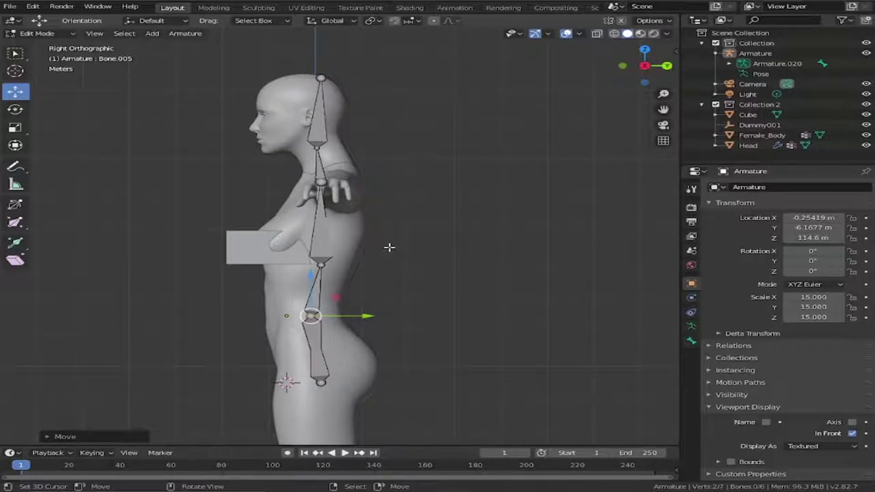
# - Add a shoulder bone in the front view, running from the upper chest beside the spine out to the shoulder joint
pyautogui.click(622, 66)
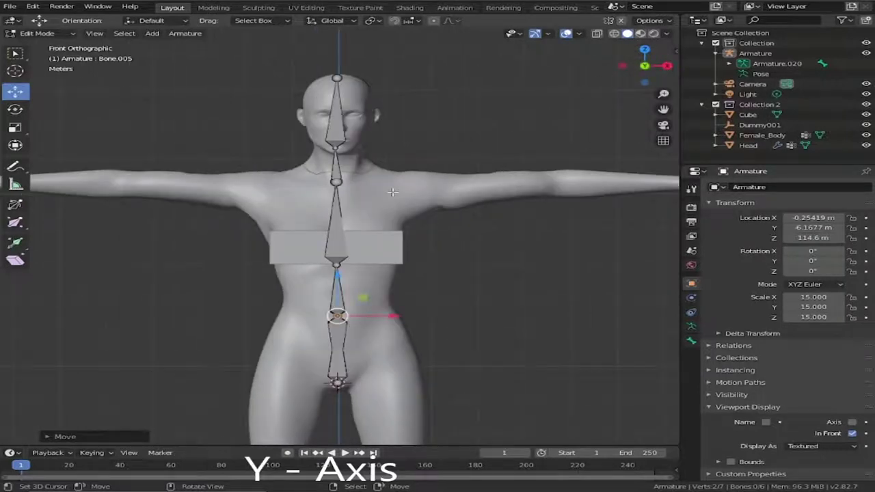
pyautogui.scroll(2, 391, 192)
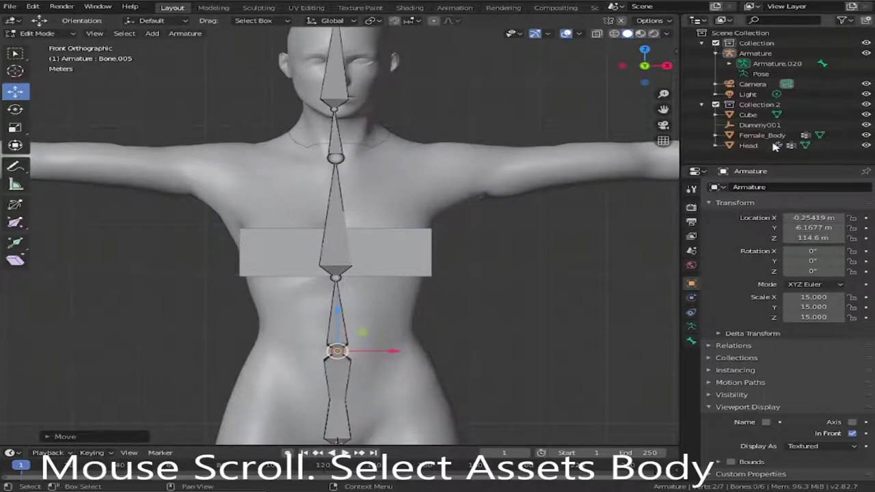
pyautogui.click(786, 135)
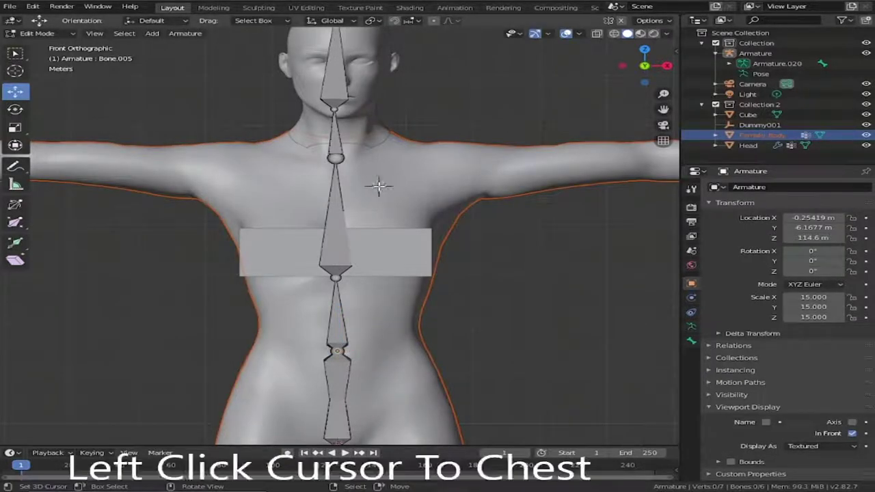
pyautogui.hotkey('shift', 'a')
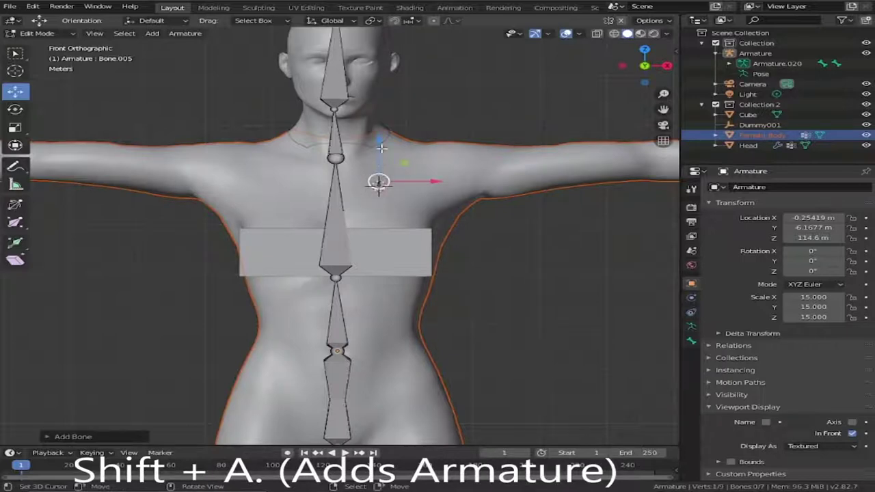
pyautogui.moveTo(380, 146); pyautogui.dragTo(382, 92)
pyautogui.moveTo(434, 127); pyautogui.dragTo(501, 129)
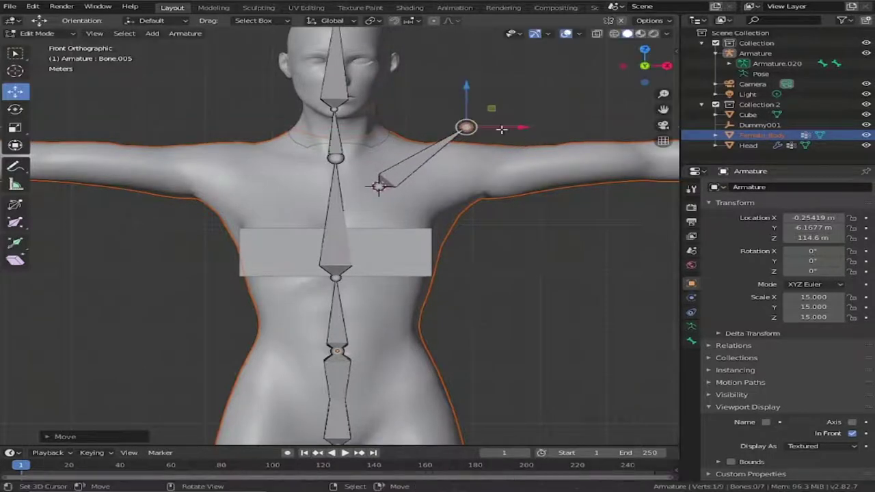
pyautogui.moveTo(465, 86); pyautogui.dragTo(478, 125)
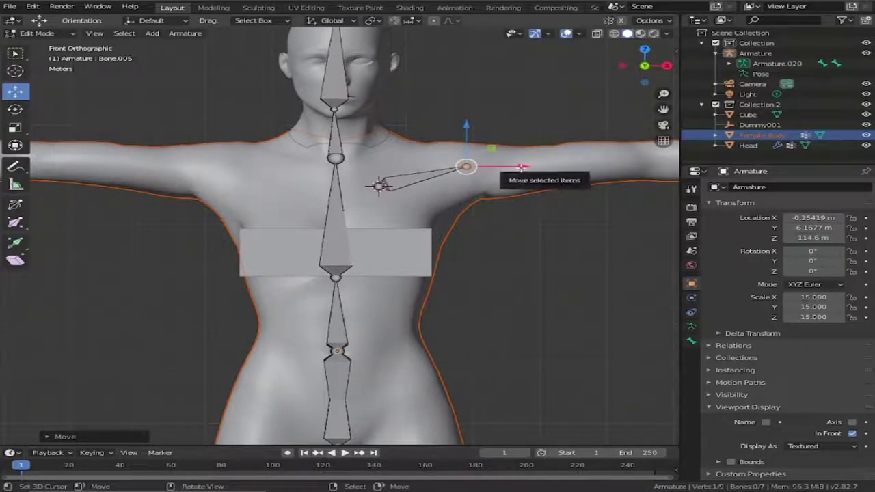
pyautogui.moveTo(514, 167); pyautogui.dragTo(536, 167)
# - Extrude upper arm, forearm and hand bones from the shoulder joint to the elbow, the wrist and the fingers
pyautogui.scroll(-3, 535, 170)
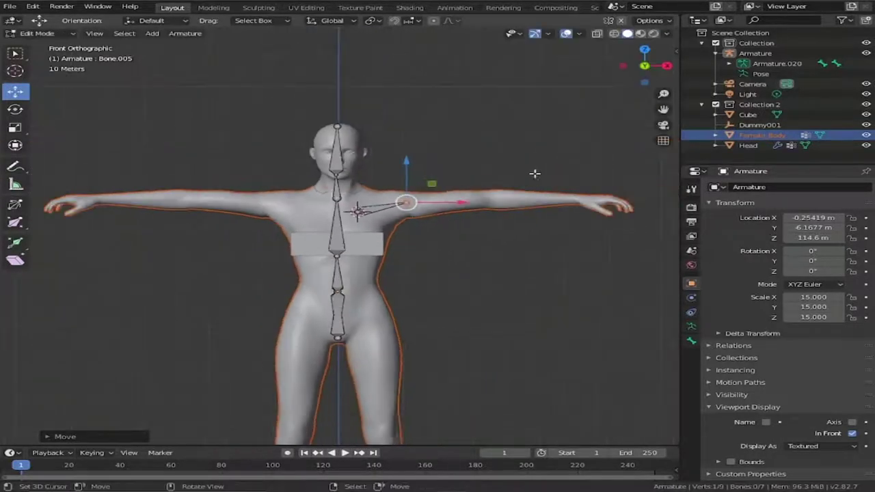
pyautogui.moveTo(663, 109); pyautogui.dragTo(505, 111)
pyautogui.scroll(2, 568, 153)
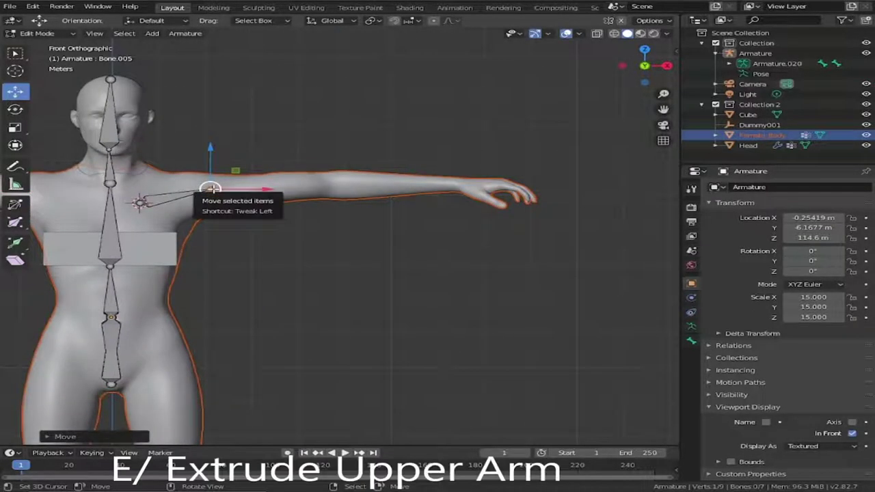
pyautogui.press('e')
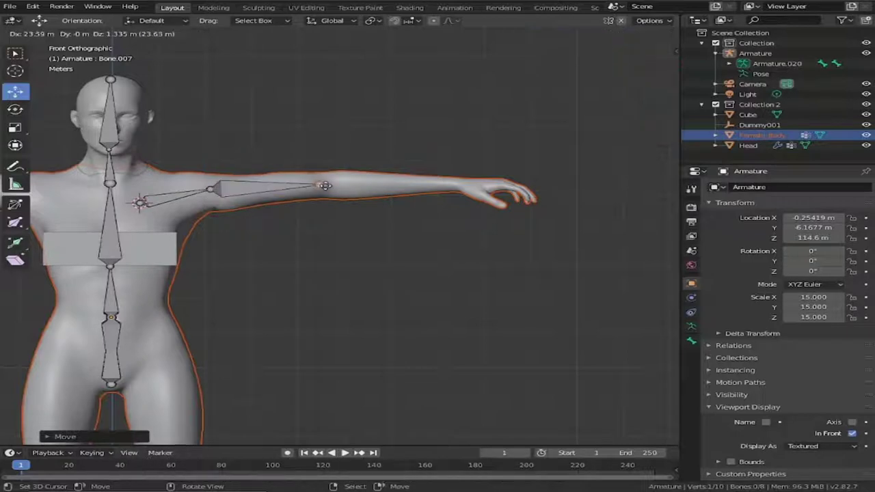
pyautogui.click(332, 187)
pyautogui.press('e')
pyautogui.click(457, 185)
pyautogui.press('e')
pyautogui.click(506, 186)
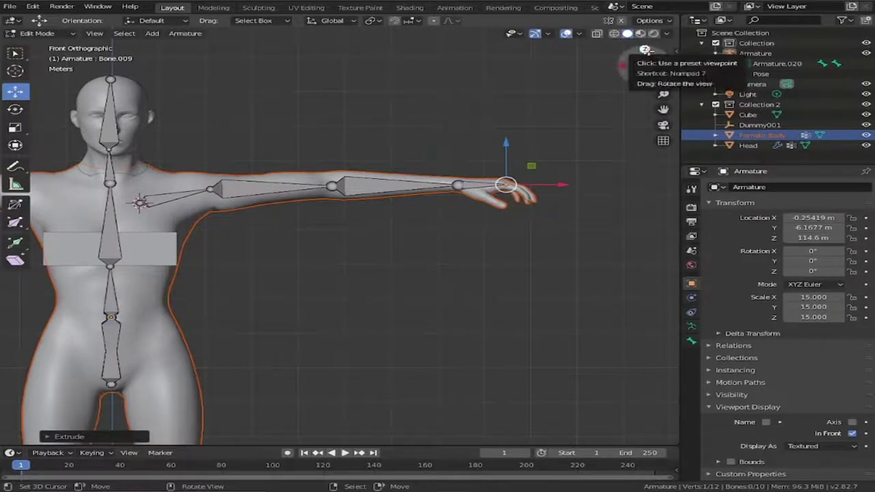
# - Select the shoulder and arm bones in the top view and move them back along Y inside the arm mesh
pyautogui.click(646, 51)
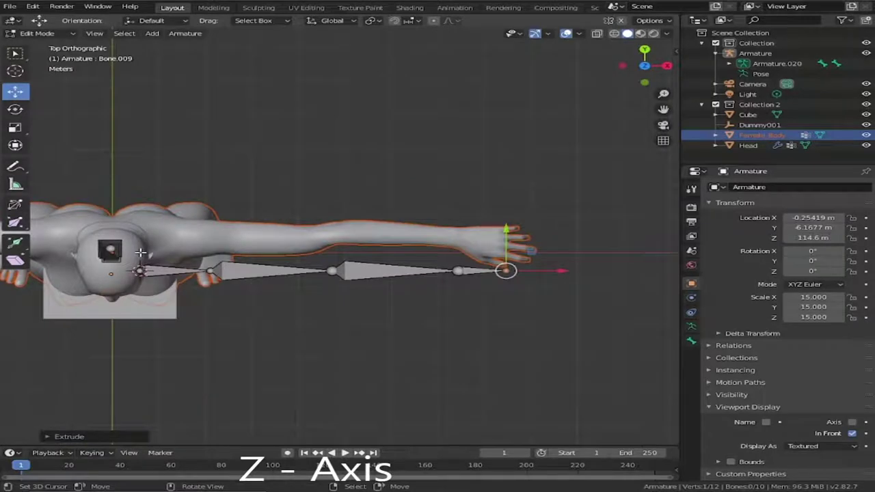
pyautogui.moveTo(140, 252); pyautogui.dragTo(520, 334)
pyautogui.moveTo(331, 230); pyautogui.dragTo(331, 196)
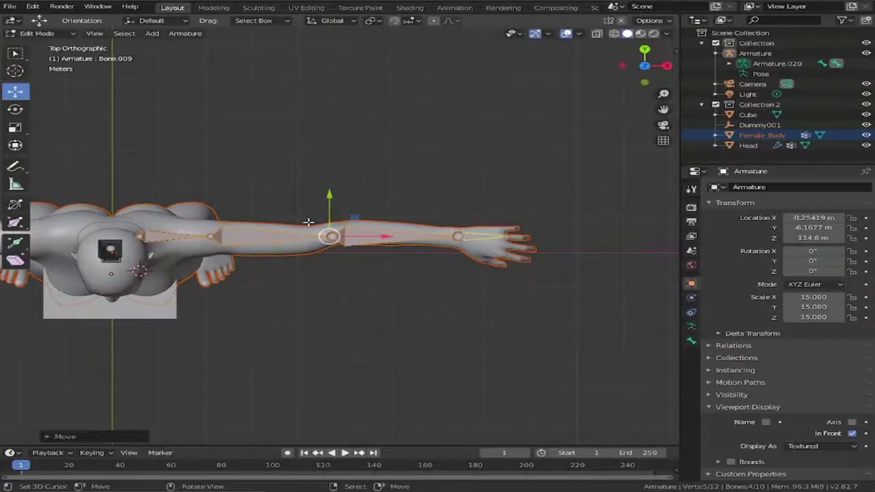
# - Shift the elbow joint slightly back and the hand bone's tip slightly forward along Y to follow the arm's shape
pyautogui.click(332, 236)
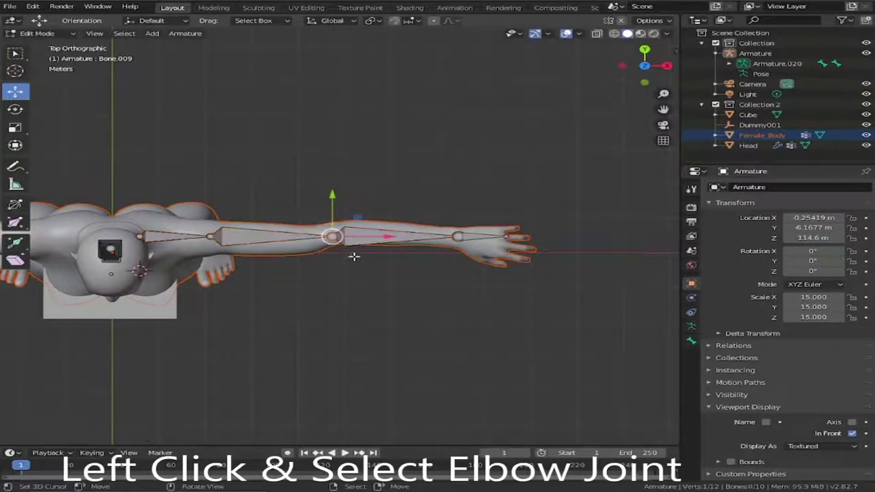
pyautogui.moveTo(335, 195); pyautogui.dragTo(335, 190)
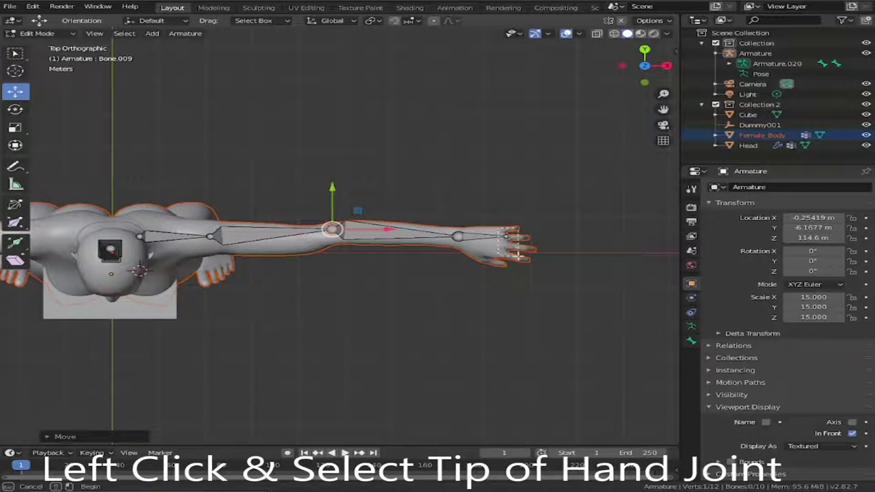
pyautogui.click(506, 236)
pyautogui.moveTo(508, 195); pyautogui.dragTo(509, 208)
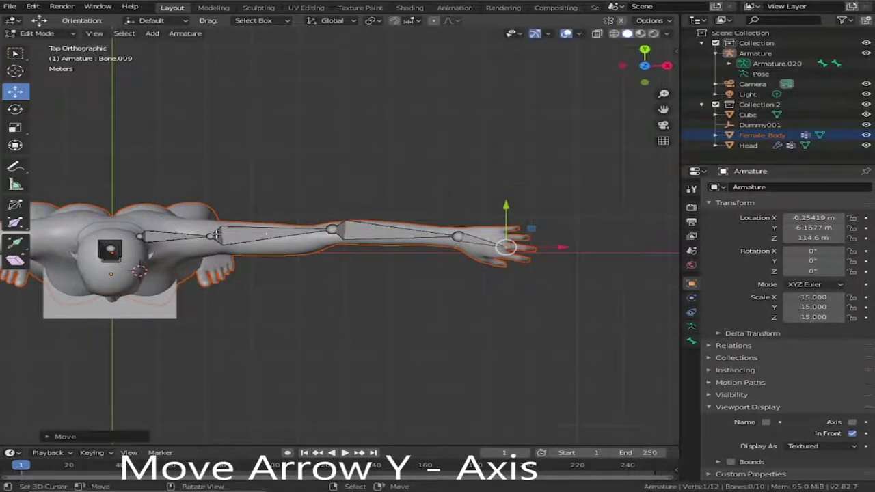
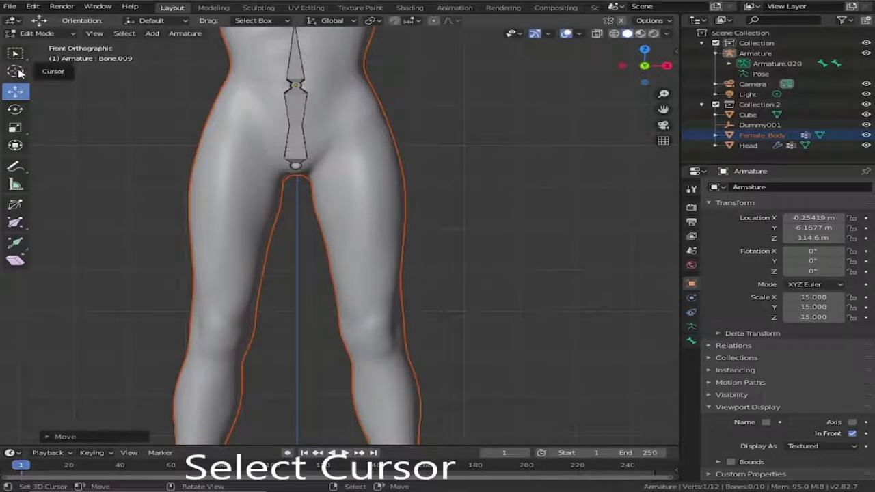
# - Add a thigh bone at the hip in the front view, with its tip moved down along Z to the knee
pyautogui.click(353, 159)
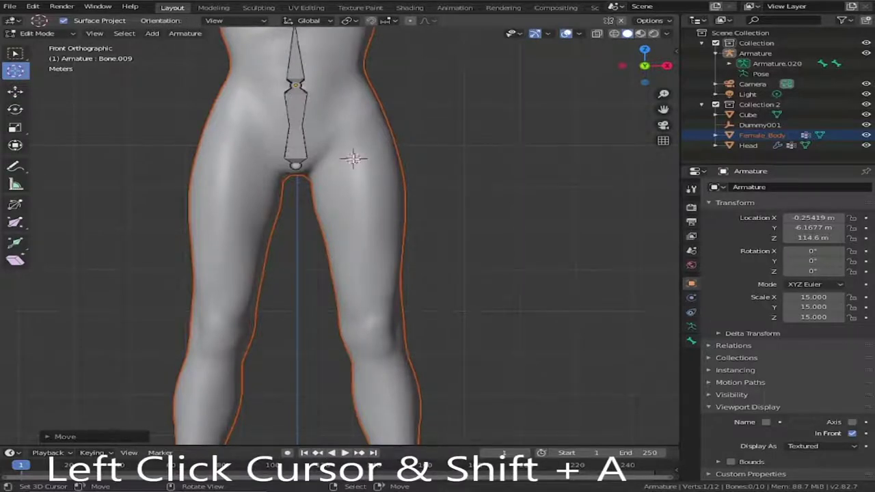
pyautogui.hotkey('shift', 'a')
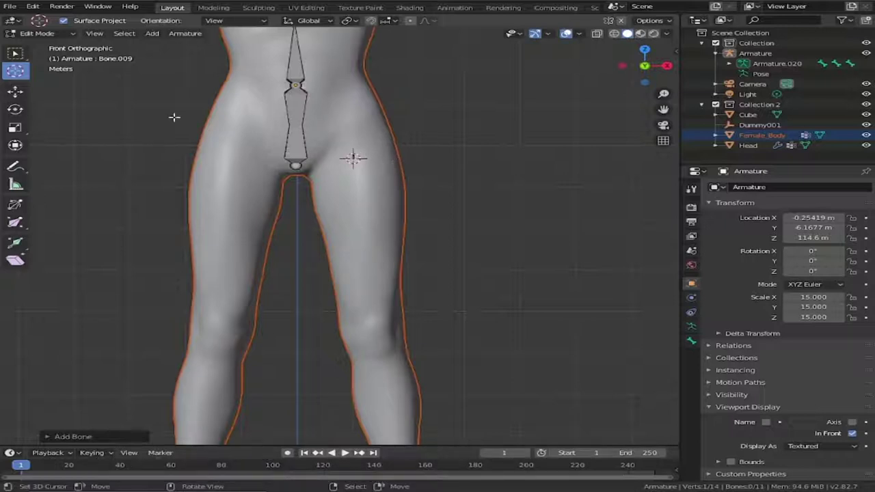
pyautogui.click(15, 91)
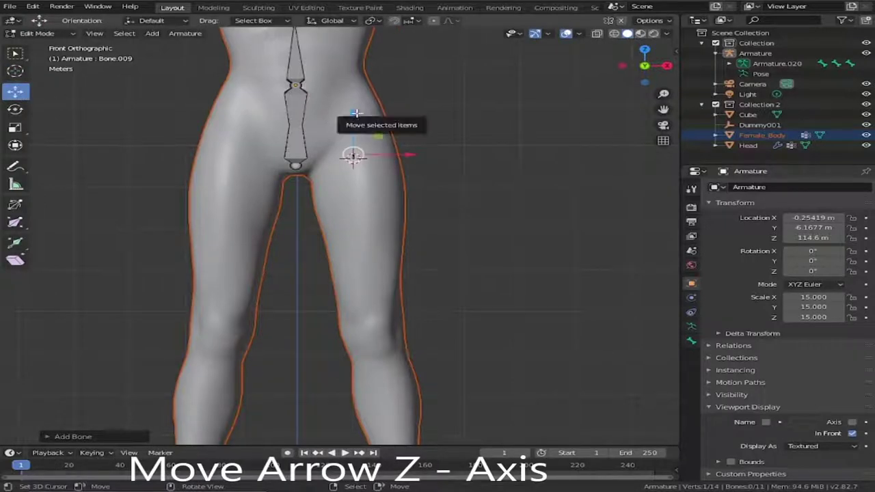
pyautogui.moveTo(354, 123); pyautogui.dragTo(378, 305)
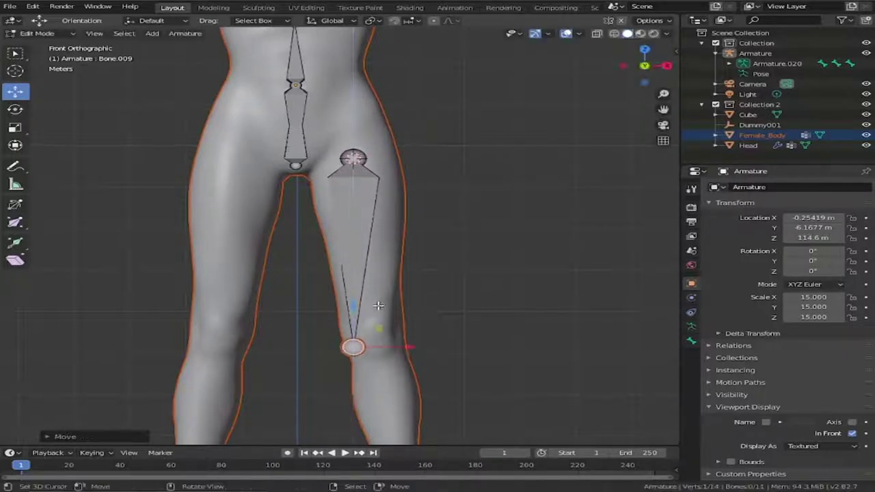
# - Extrude a lower leg bone straight down from the knee joint to foot level
pyautogui.scroll(-5, 378, 305)
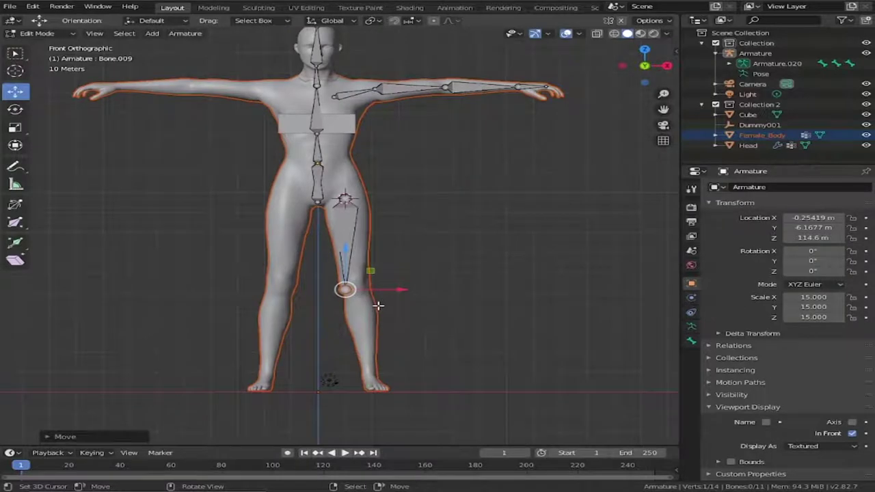
pyautogui.press('e')
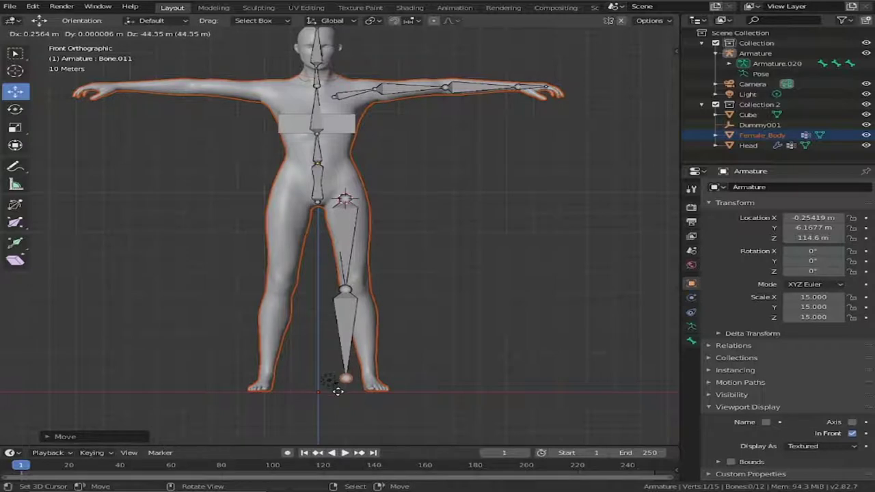
pyautogui.click(337, 397)
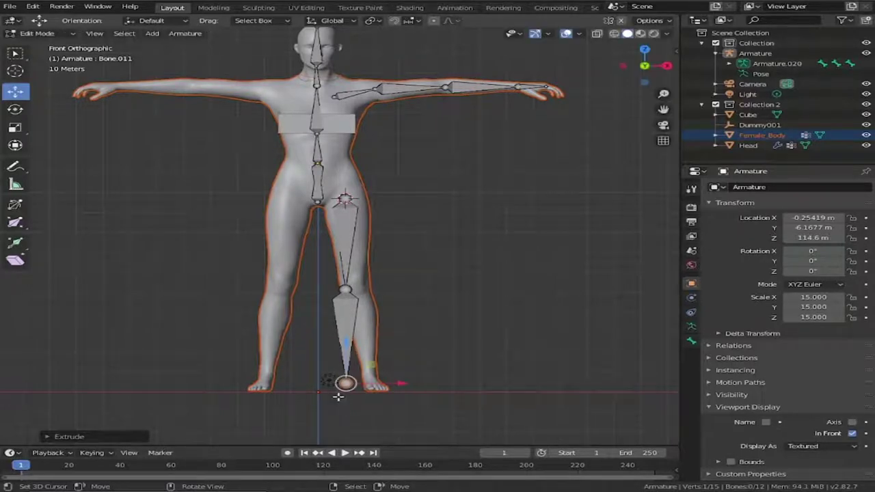
# - Select both leg bones in the right side view and move them back along Y inside the leg and slightly down along Z
pyautogui.click(667, 66)
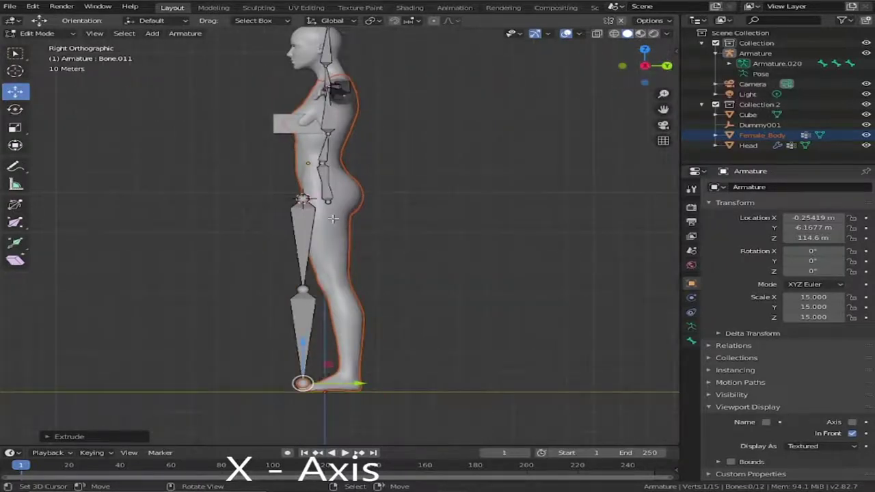
pyautogui.moveTo(280, 196); pyautogui.dragTo(320, 392)
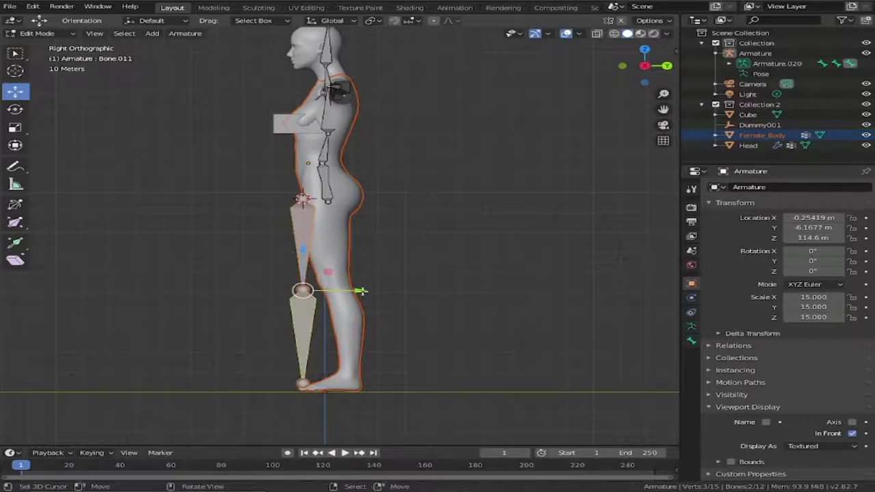
pyautogui.moveTo(358, 292); pyautogui.dragTo(397, 298)
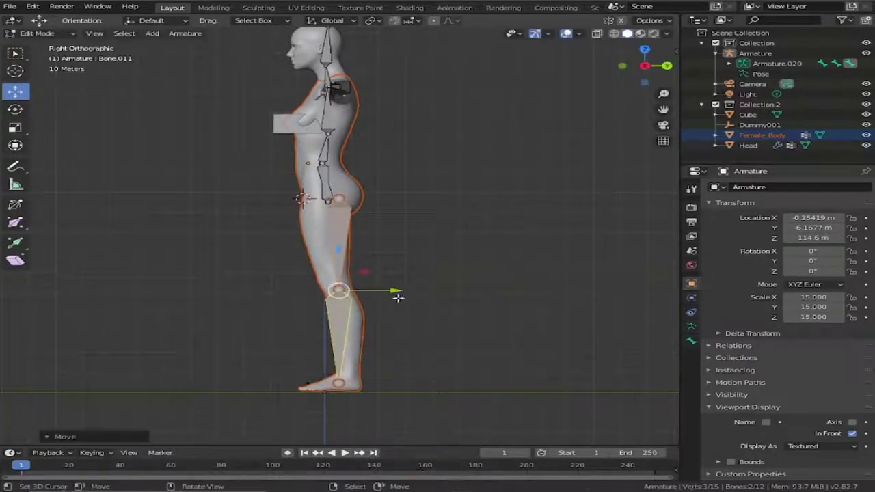
pyautogui.moveTo(340, 250); pyautogui.dragTo(352, 268)
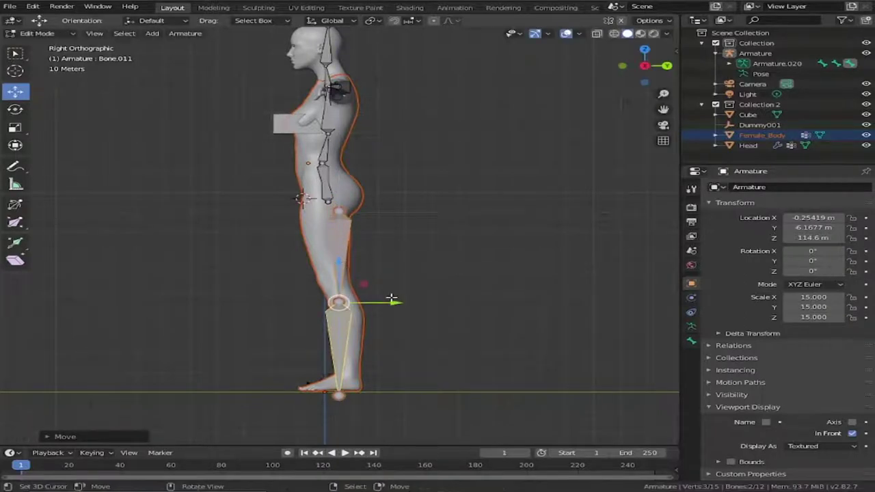
pyautogui.moveTo(394, 302); pyautogui.dragTo(390, 300)
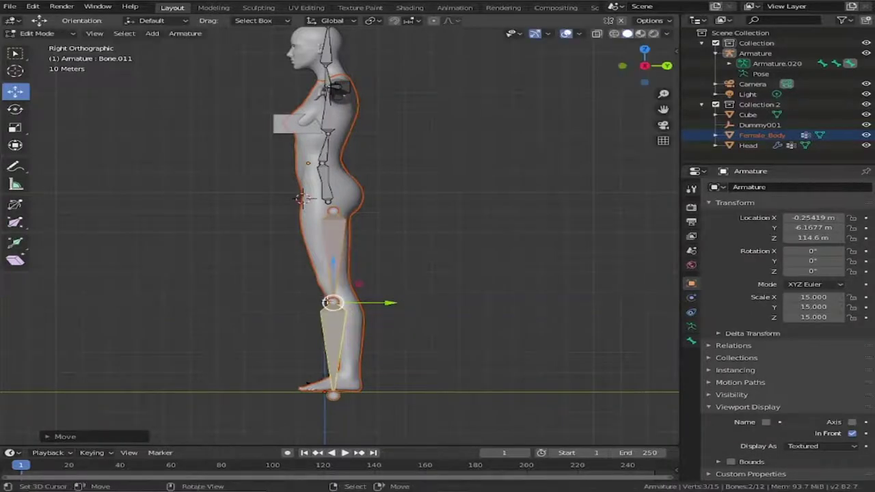
# - Move the lower leg bone's end joint back and up into the heel, and shift the knee joint slightly back along Y
pyautogui.click(332, 302)
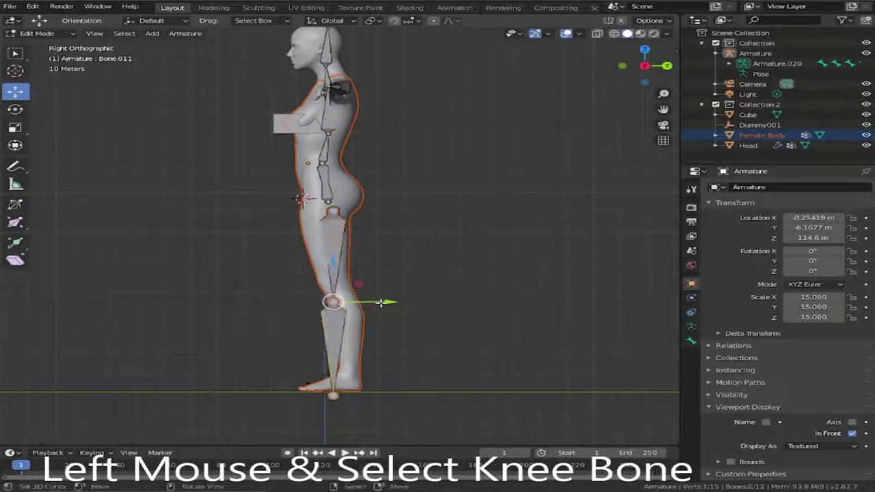
pyautogui.moveTo(390, 302); pyautogui.dragTo(386, 303)
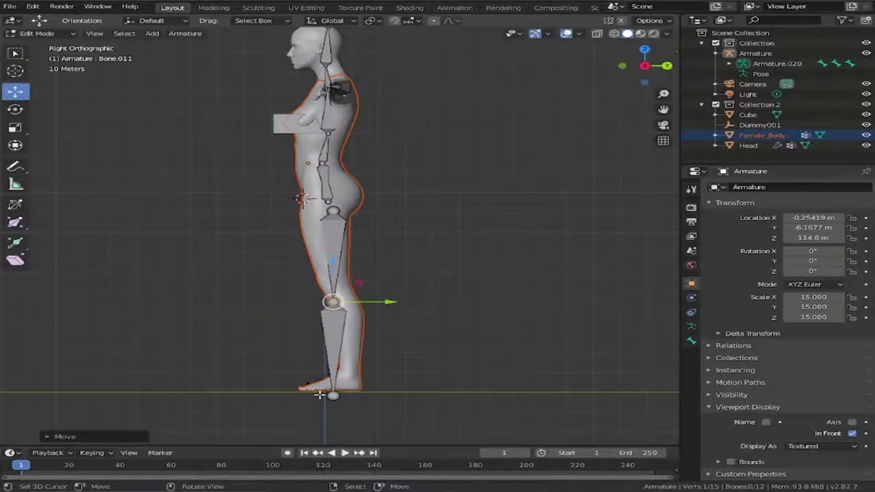
pyautogui.click(354, 402)
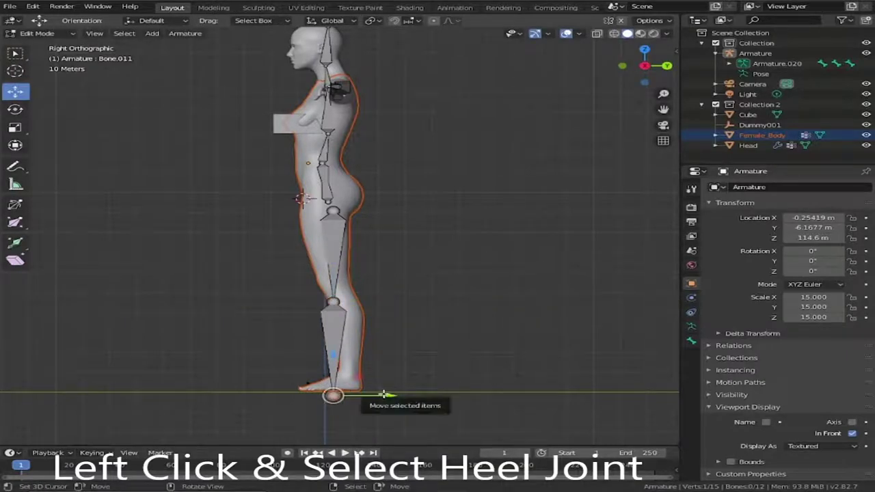
pyautogui.moveTo(387, 395)
pyautogui.mouseDown()
pyautogui.moveTo(403, 395)
pyautogui.moveTo(387, 396)
pyautogui.mouseUp()
pyautogui.moveTo(356, 356); pyautogui.dragTo(354, 343)
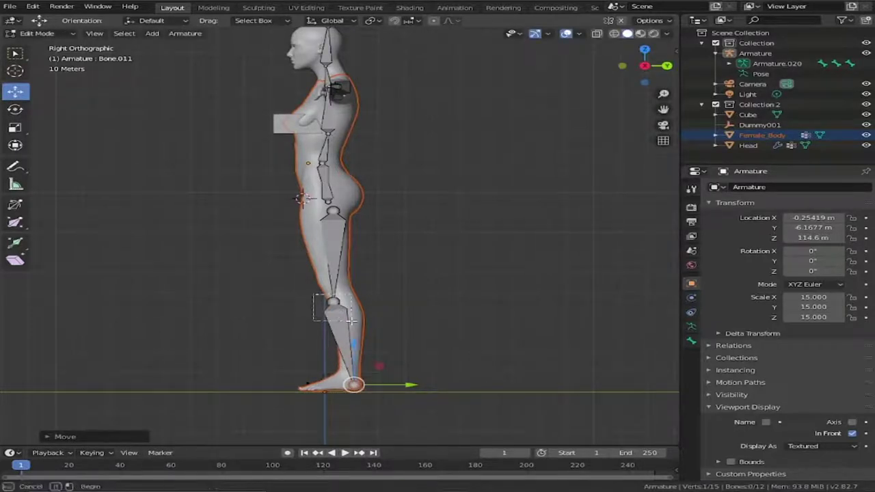
pyautogui.click(331, 303)
pyautogui.moveTo(384, 303); pyautogui.dragTo(390, 304)
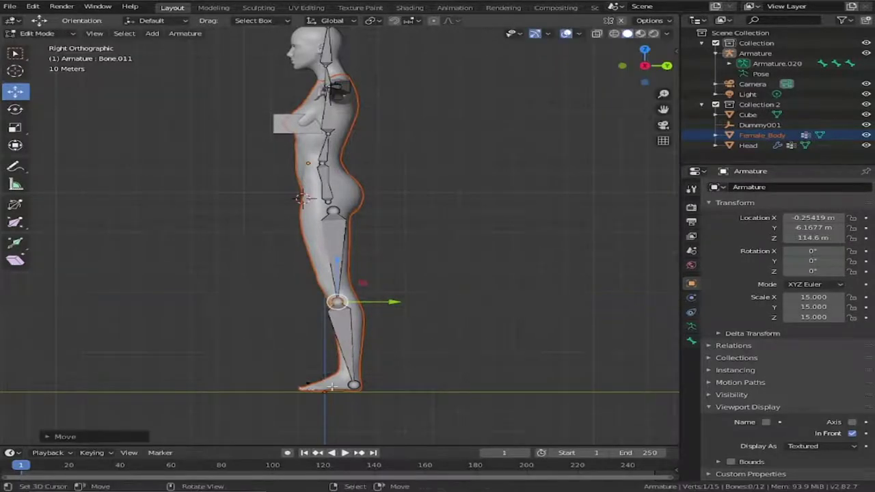
# - Extrude a foot bone from the lower leg bone's heel joint forward to the toes in the right side view
pyautogui.click(346, 380)
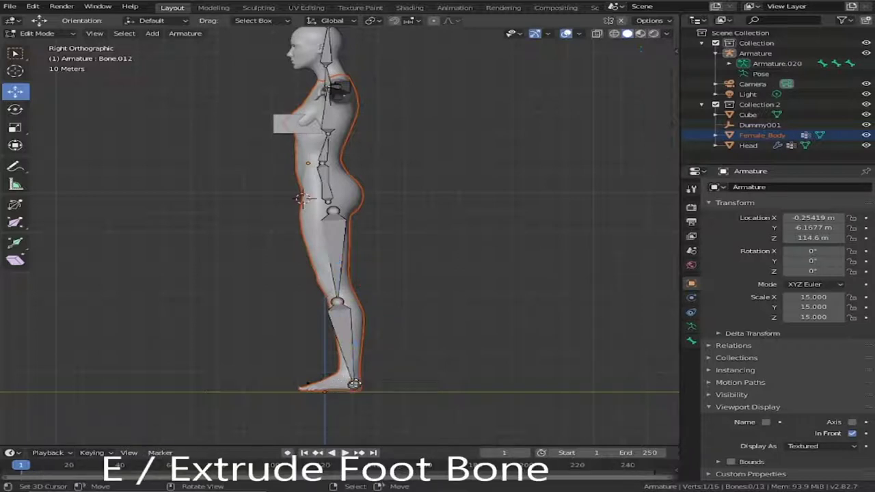
pyautogui.press('e')
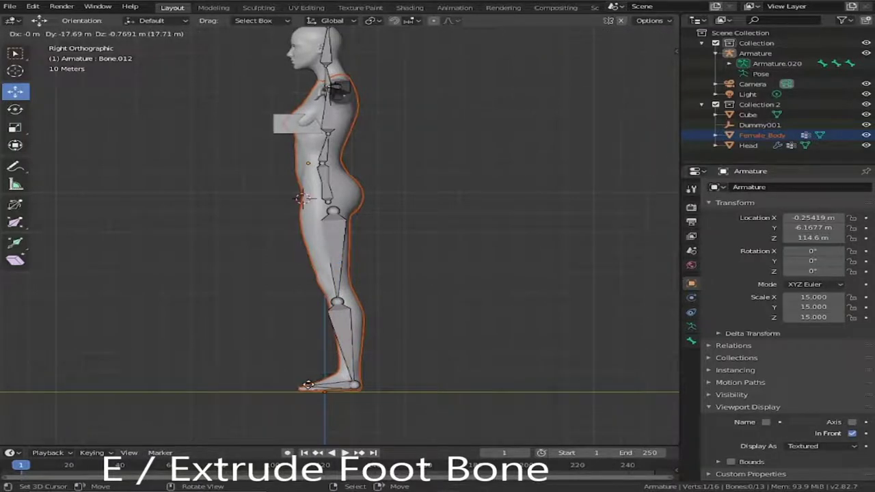
pyautogui.click(302, 385)
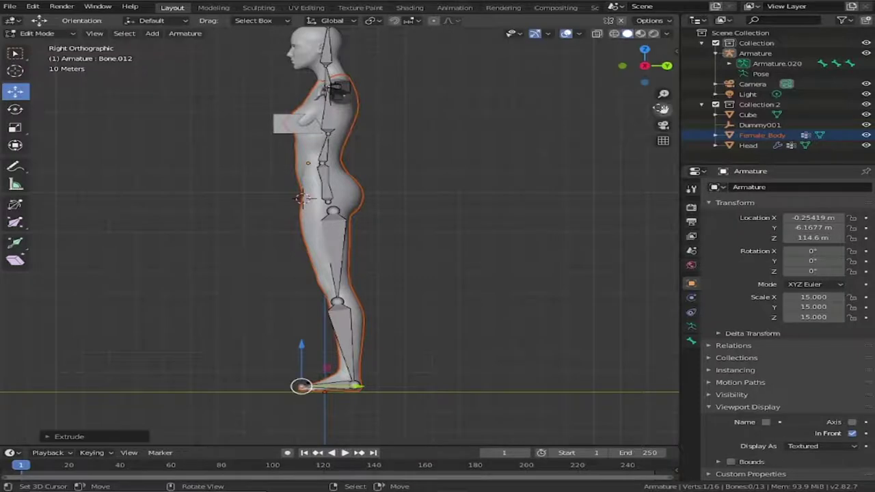
# - In the front view, select the knee, heel and toe joints and move them outward along X, with the ankle centred over the foot
pyautogui.click(622, 67)
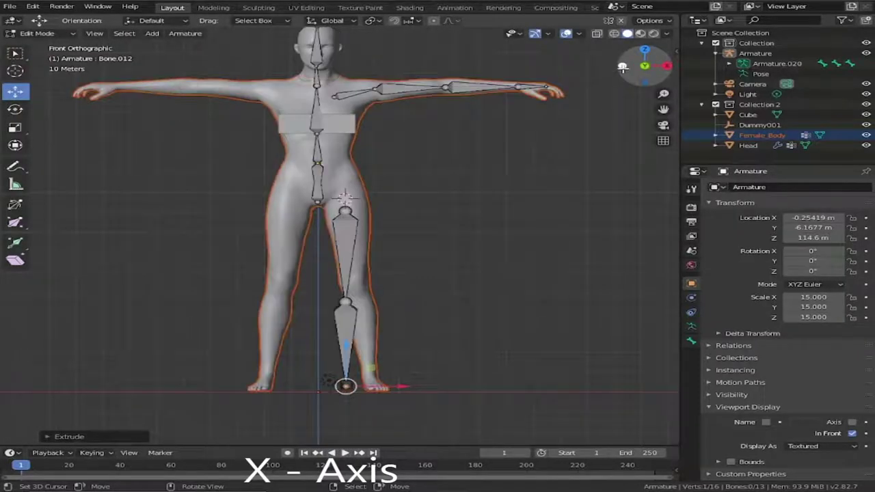
pyautogui.moveTo(320, 288); pyautogui.dragTo(372, 418)
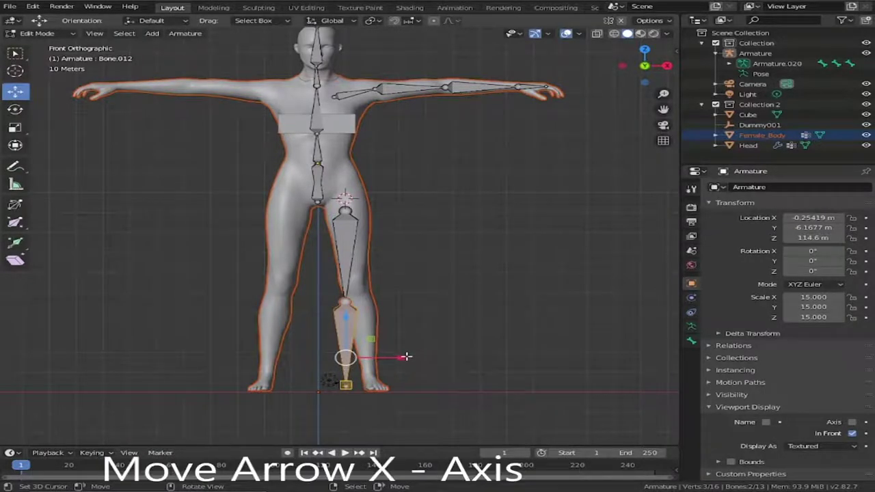
pyautogui.moveTo(401, 355); pyautogui.dragTo(428, 385)
pyautogui.click(363, 384)
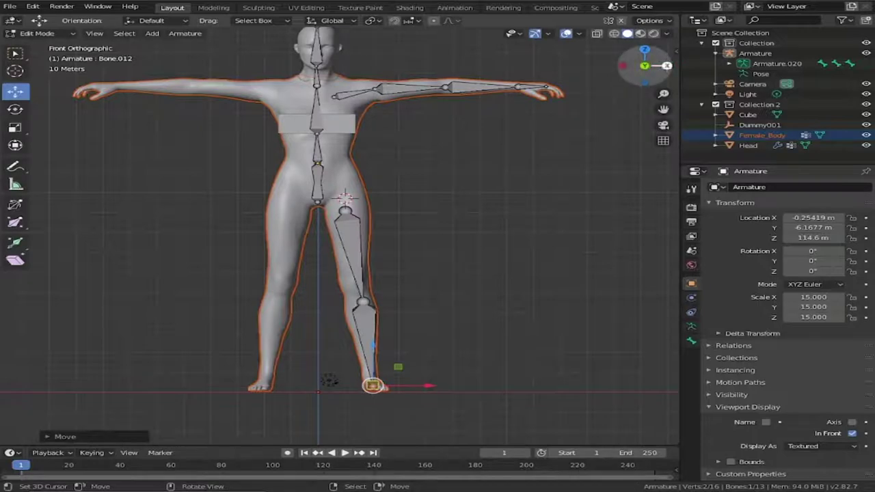
pyautogui.moveTo(666, 66); pyautogui.dragTo(634, 66)
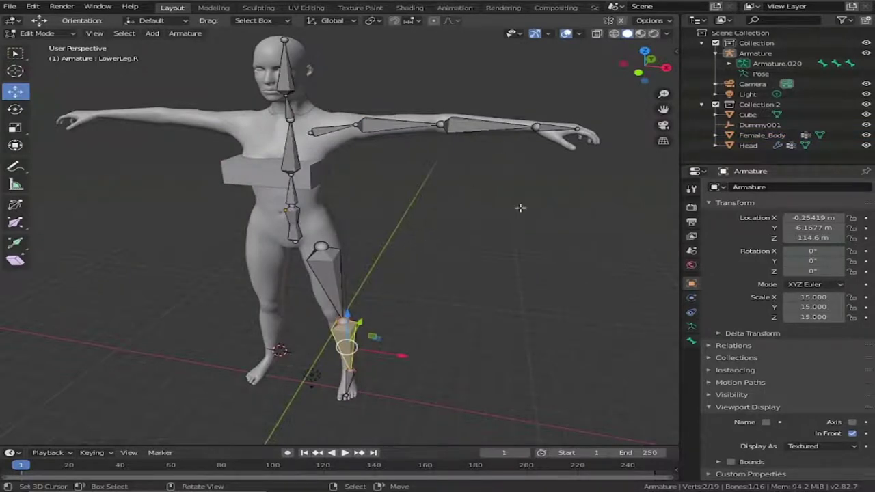
# - Show the bone properties and check the assigned name of each leg, arm, head and spine bone
pyautogui.moveTo(653, 68); pyautogui.dragTo(625, 118)
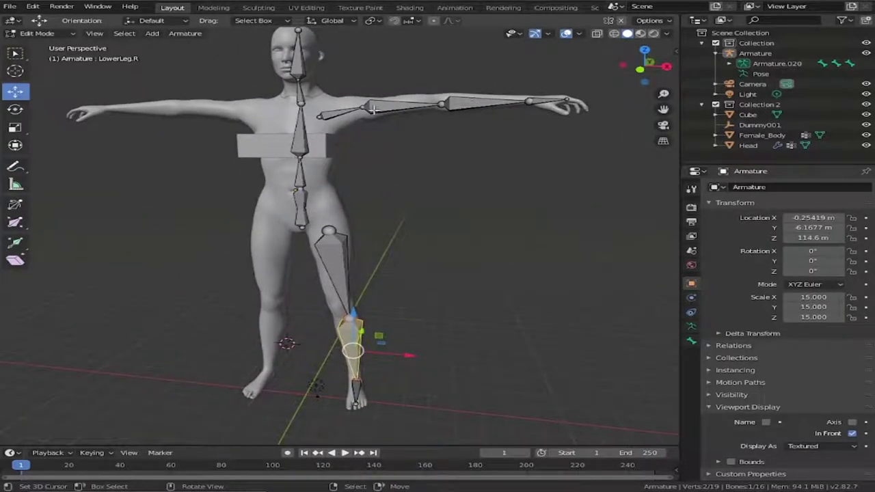
pyautogui.click(690, 341)
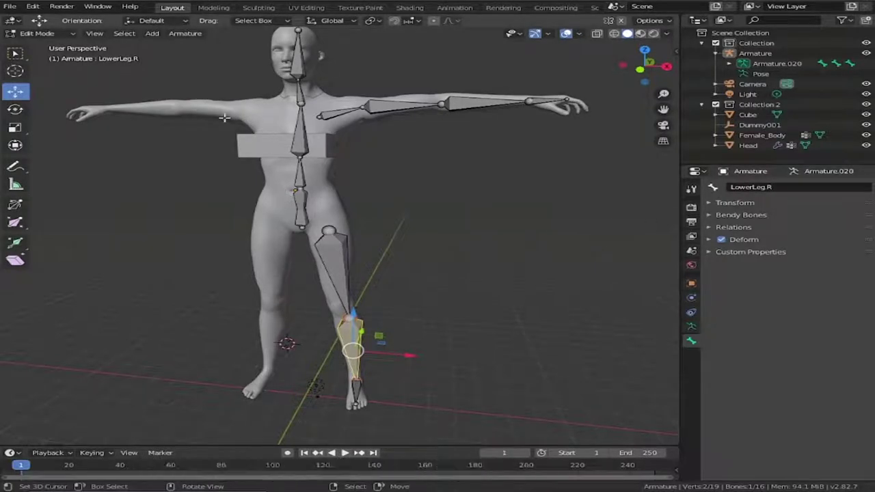
pyautogui.rightClick(337, 269)
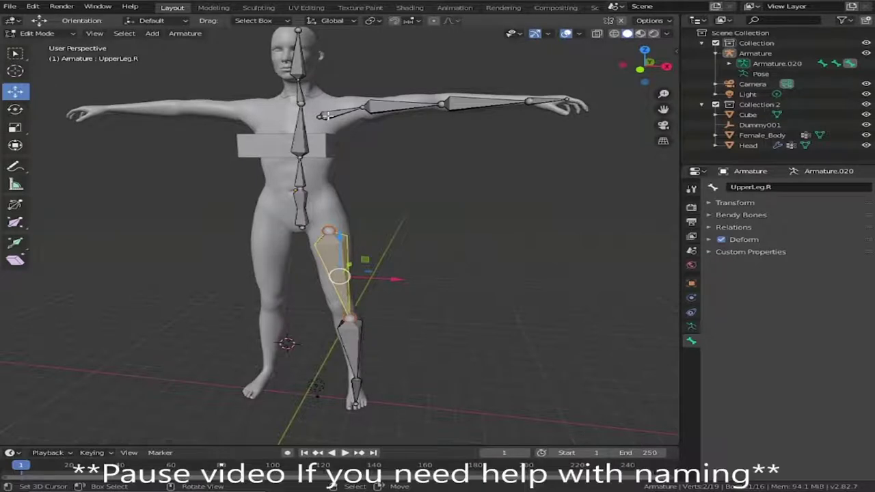
pyautogui.rightClick(326, 116)
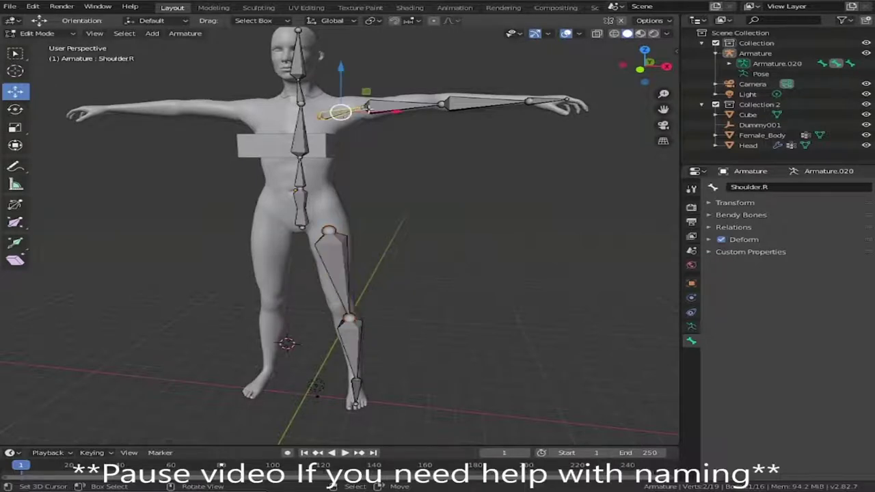
pyautogui.rightClick(399, 106)
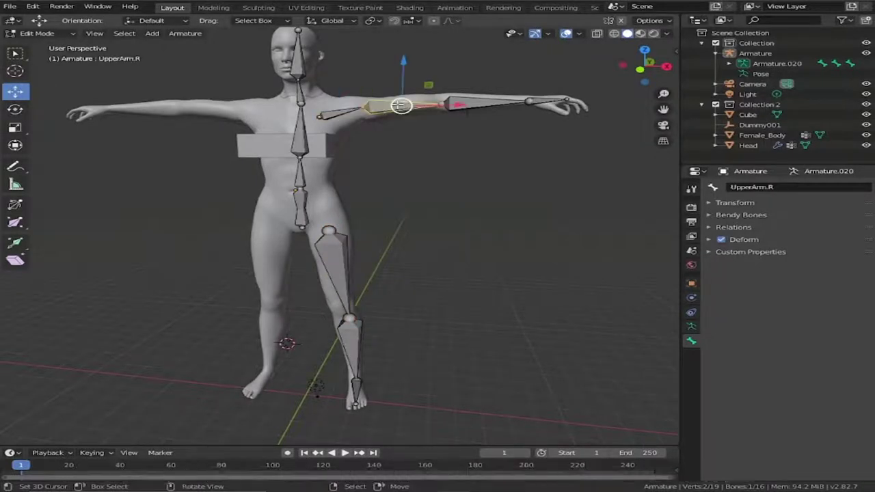
pyautogui.rightClick(471, 103)
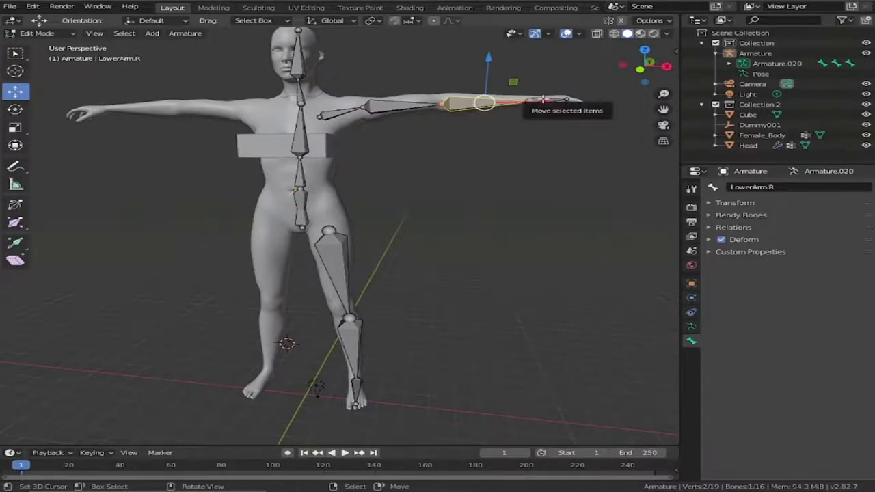
pyautogui.rightClick(544, 100)
pyautogui.rightClick(303, 61)
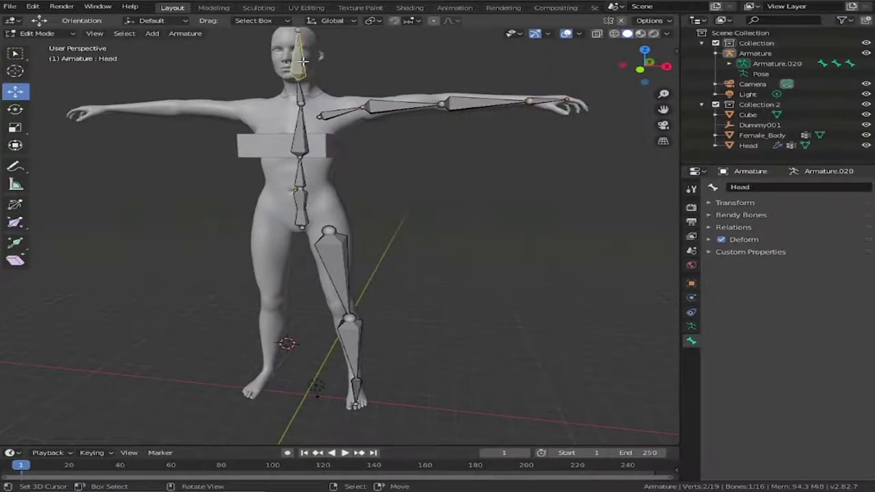
pyautogui.rightClick(299, 100)
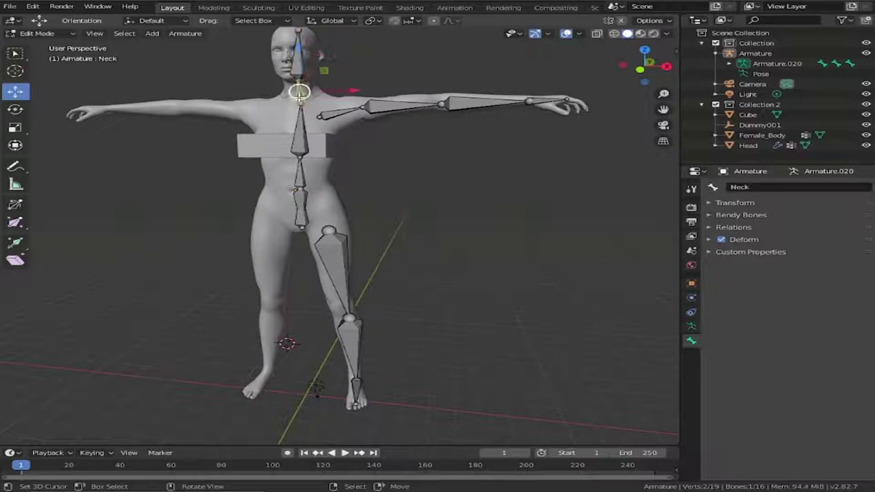
pyautogui.rightClick(302, 135)
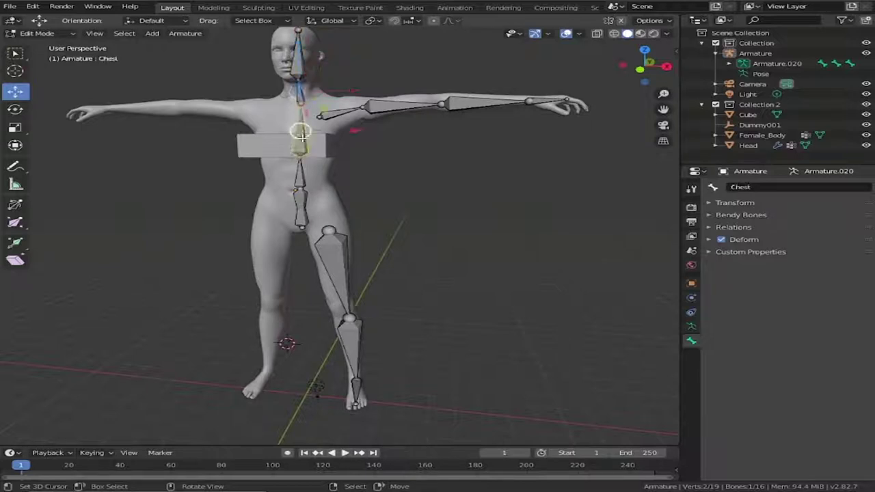
pyautogui.rightClick(302, 177)
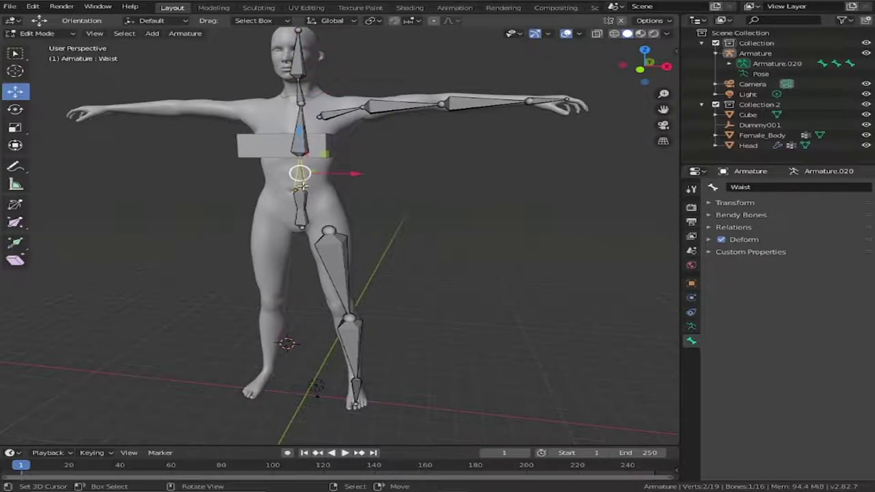
pyautogui.rightClick(301, 200)
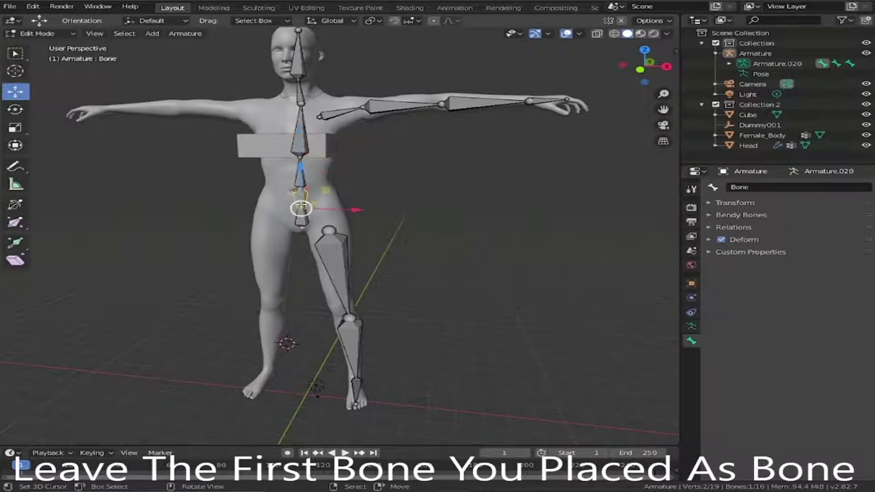
pyautogui.rightClick(302, 213)
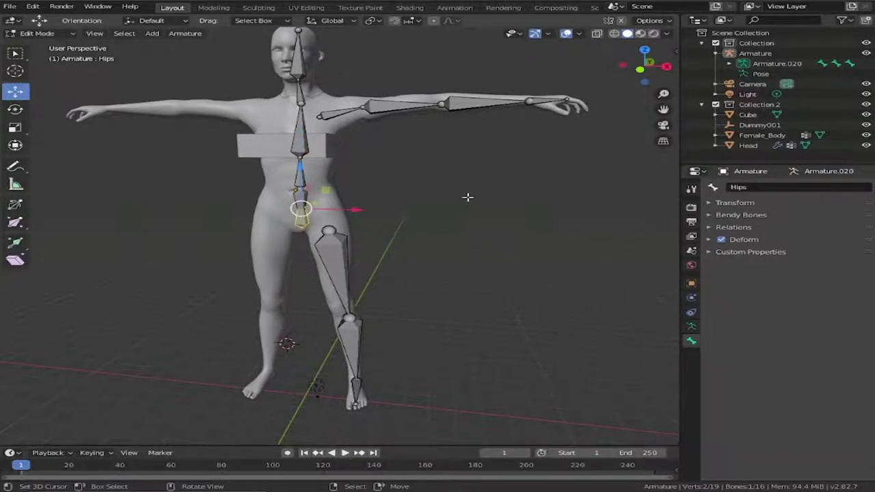
# - Extrude a leg control bone about 15 m straight back from the heel joint, aligning its tip along X in the top view
pyautogui.moveTo(644, 66); pyautogui.dragTo(683, 70)
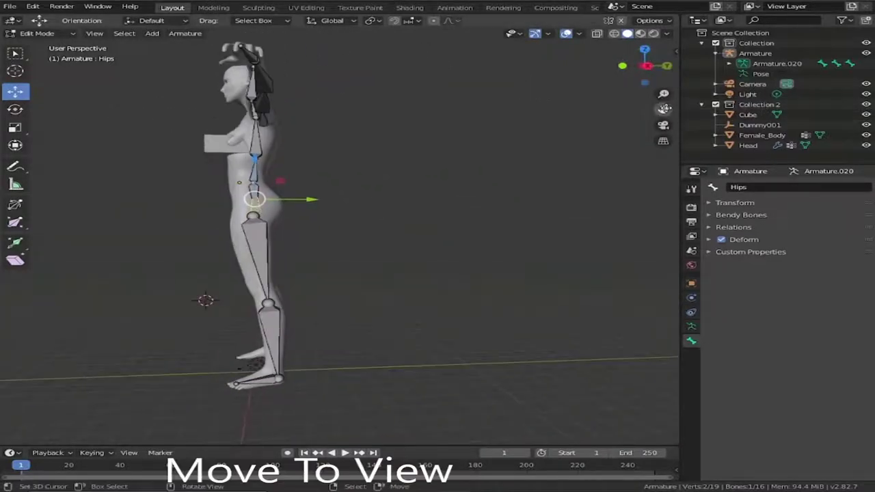
pyautogui.moveTo(664, 108); pyautogui.dragTo(663, 43)
pyautogui.scroll(3, 232, 345)
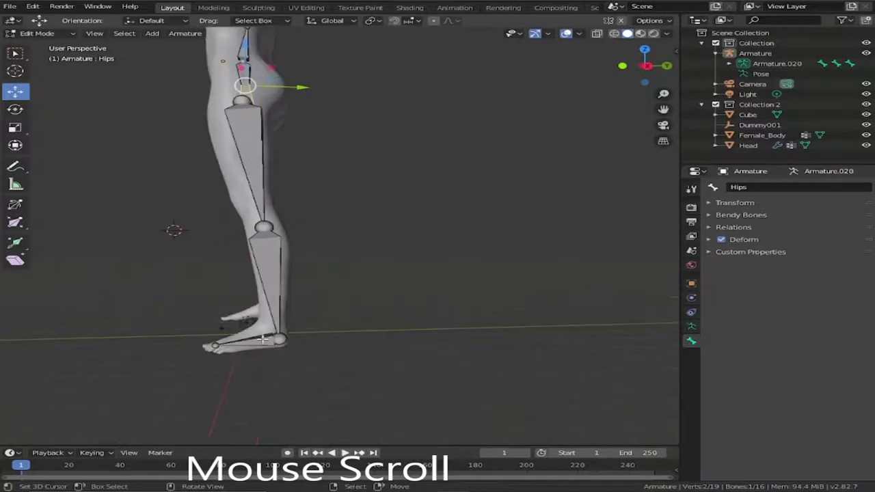
pyautogui.scroll(2, 262, 338)
pyautogui.moveTo(246, 344); pyautogui.dragTo(294, 381)
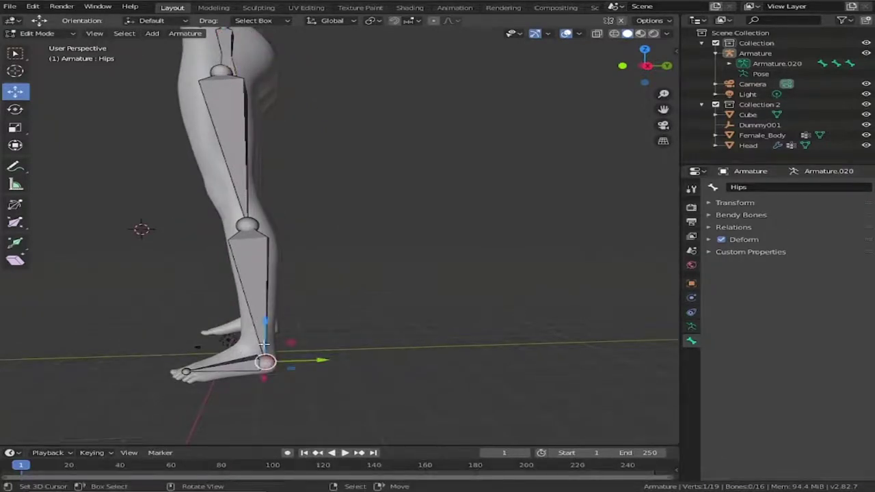
pyautogui.press('e')
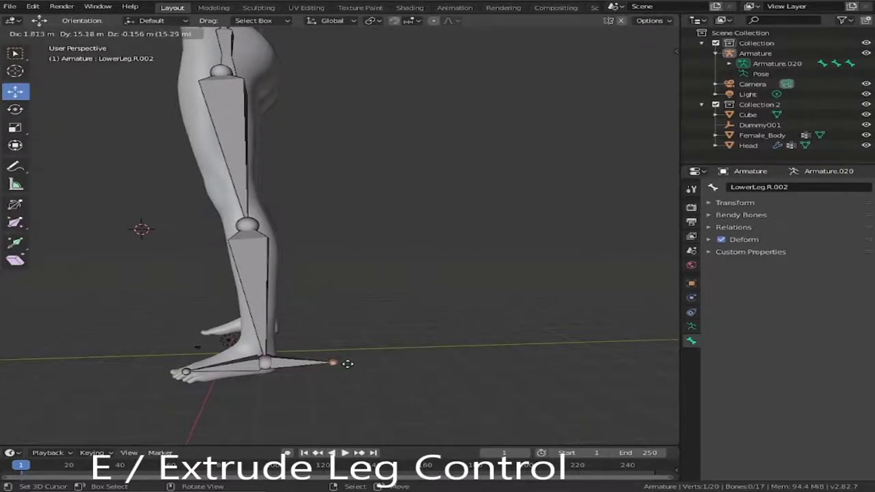
pyautogui.click(345, 364)
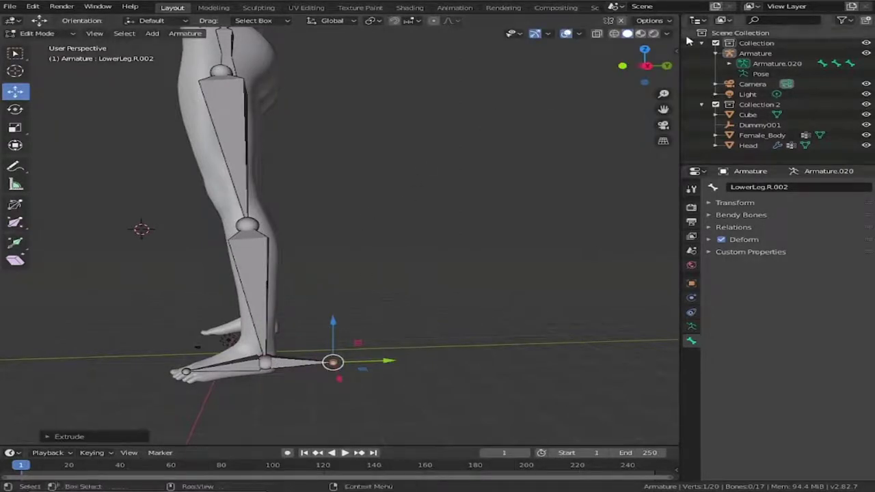
pyautogui.click(644, 51)
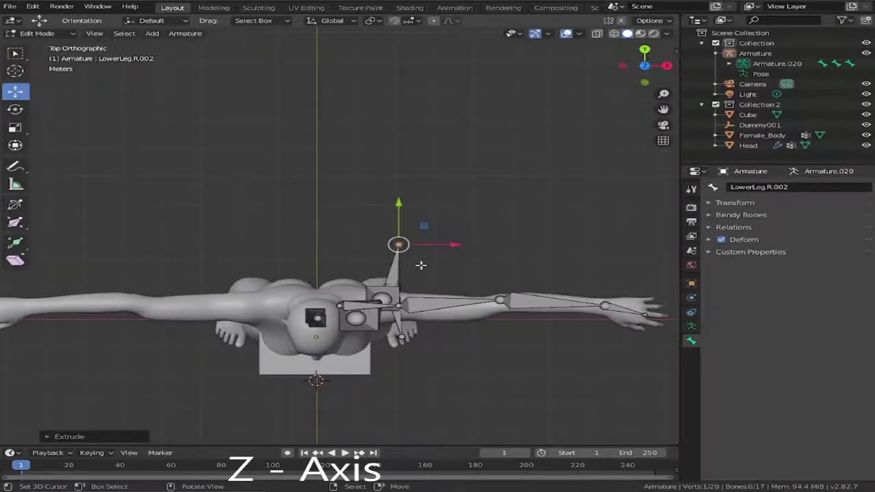
pyautogui.moveTo(461, 246); pyautogui.dragTo(452, 244)
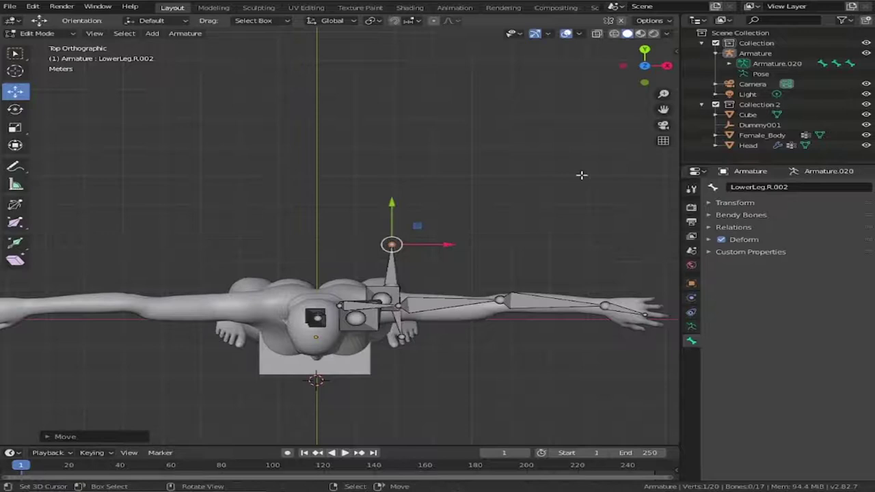
# - Rename the new heel control bone as Leg.Control.R
pyautogui.click(782, 187)
pyautogui.press('BackSpace')
pyautogui.write('L')
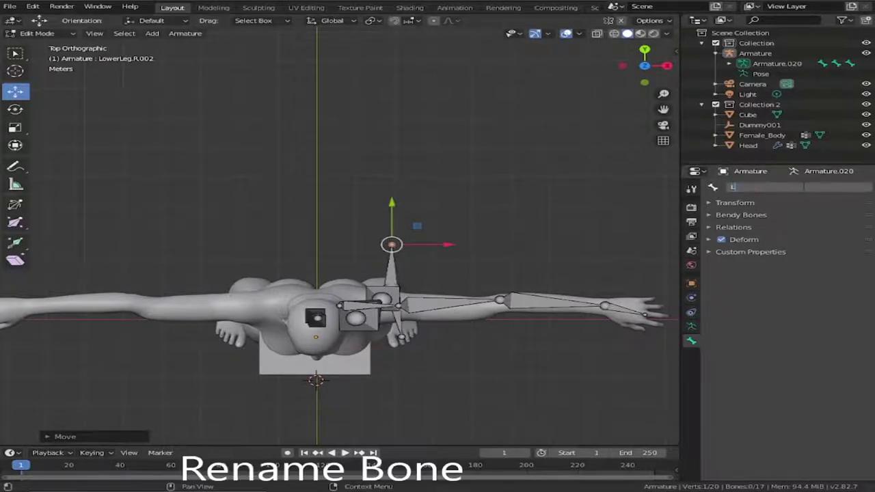
pyautogui.write('eg.Control.R')
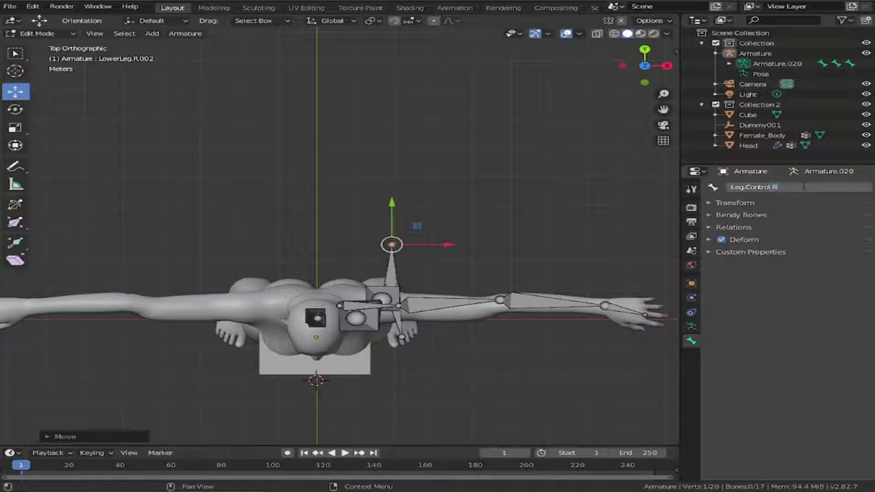
pyautogui.press('Return')
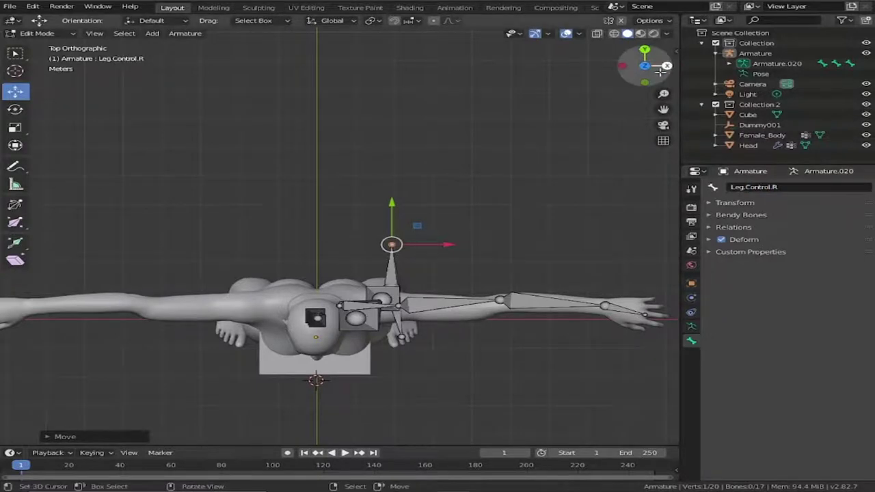
# - Place the 3D cursor in front of the knee in the right side view and add a bone there with its tip pulled forward along Y
pyautogui.moveTo(383, 287); pyautogui.dragTo(406, 183, button='middle')
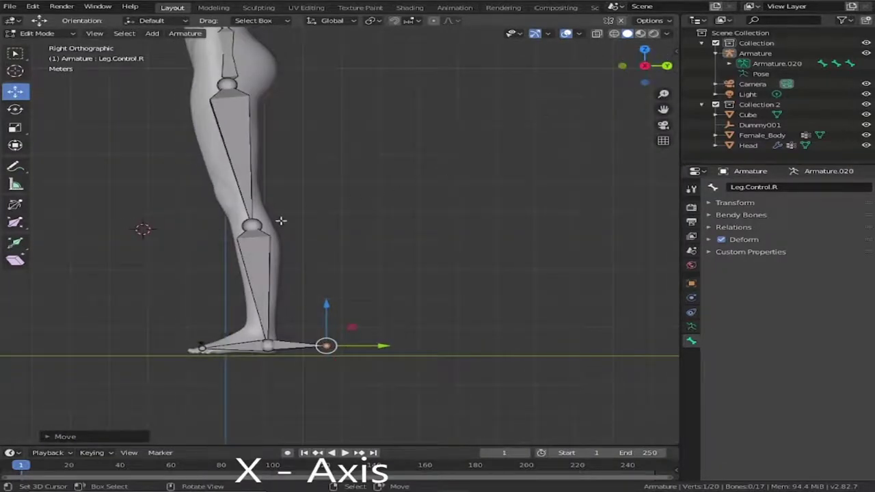
pyautogui.moveTo(663, 109); pyautogui.dragTo(743, 115)
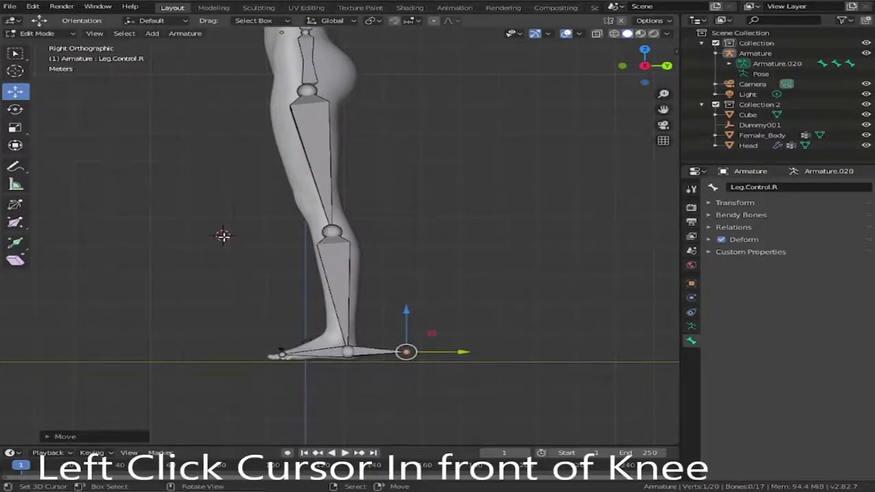
pyautogui.click(223, 230)
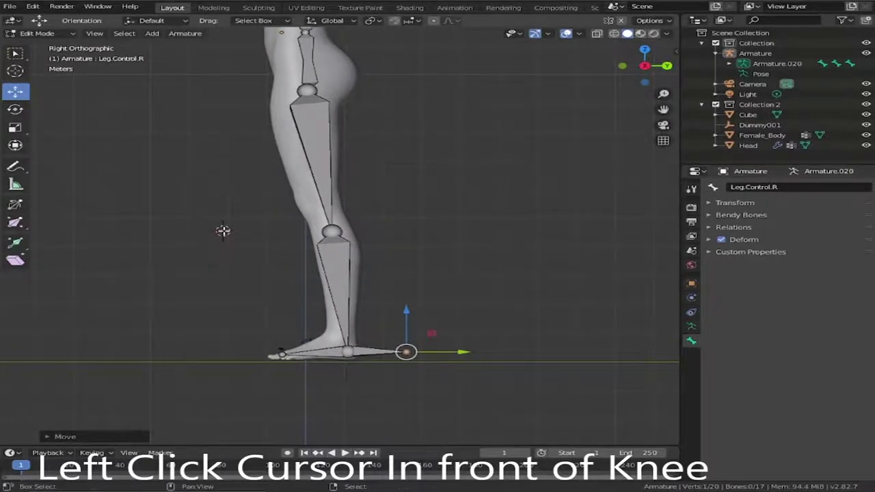
pyautogui.hotkey('shift', 'a')
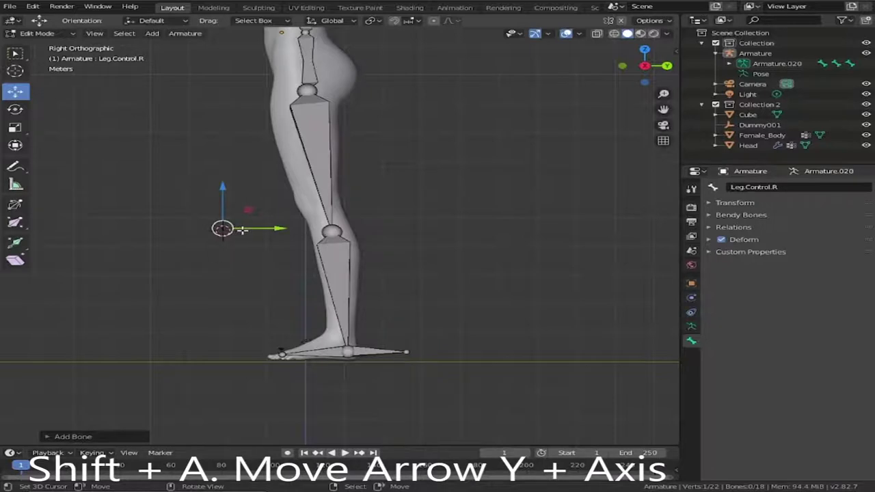
pyautogui.moveTo(279, 228); pyautogui.dragTo(233, 234)
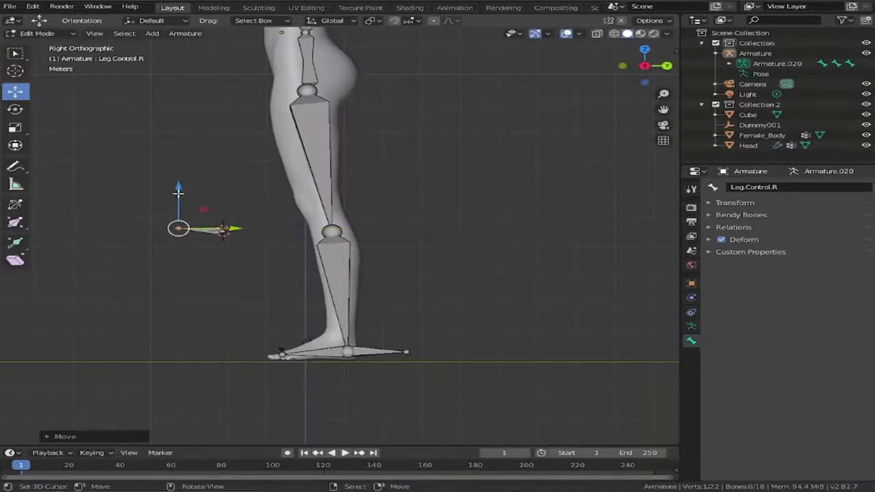
pyautogui.moveTo(178, 199); pyautogui.dragTo(179, 192)
pyautogui.click(644, 50)
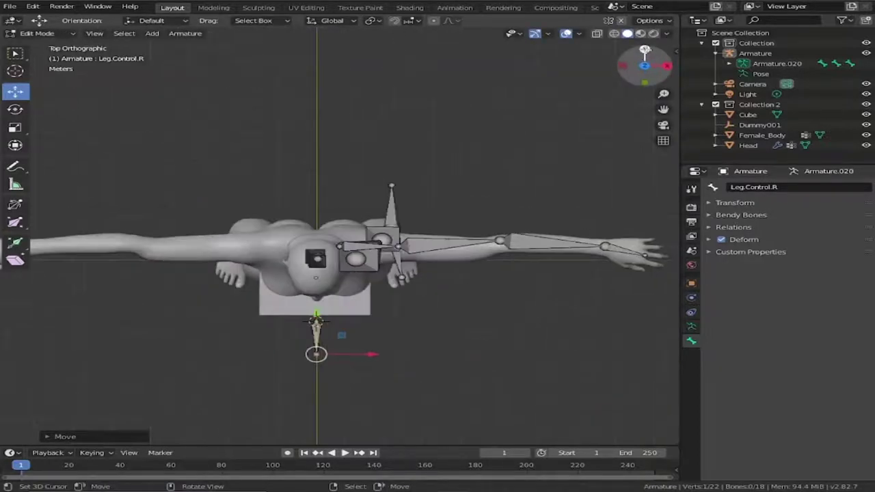
# - Move the new knee bone along X from the body's centre line until it sits directly in front of the right knee
pyautogui.click(316, 329)
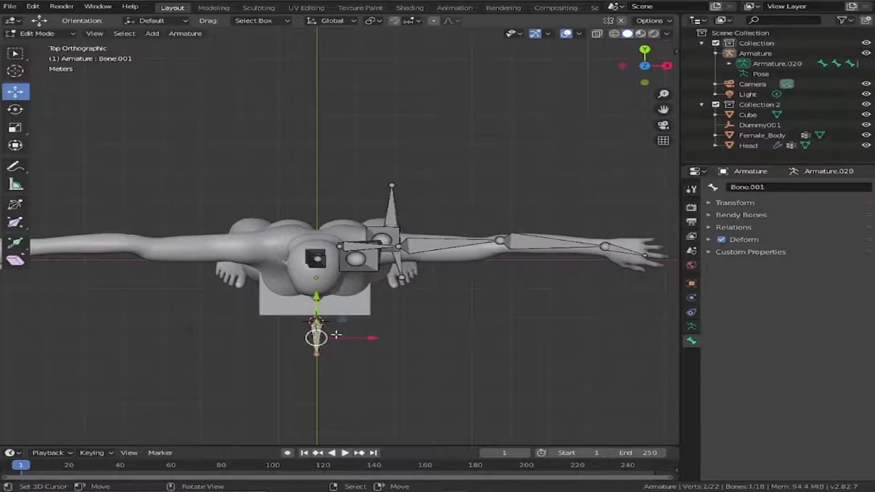
pyautogui.moveTo(371, 336); pyautogui.dragTo(443, 341)
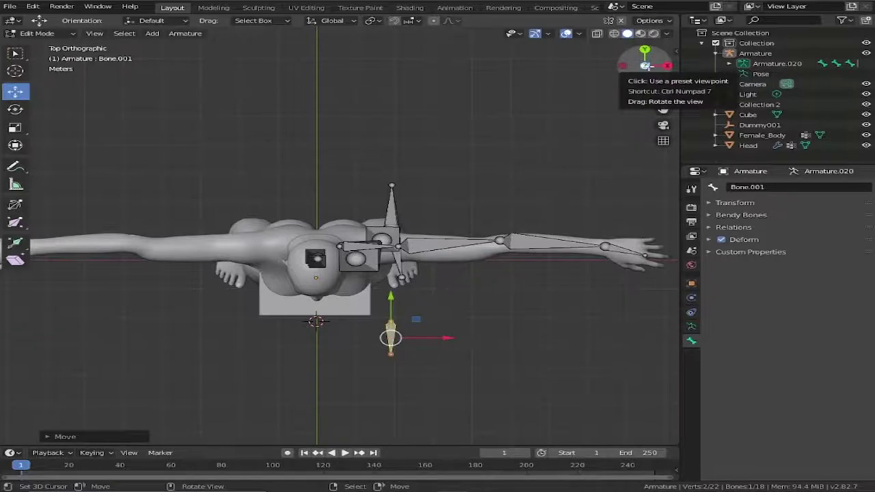
pyautogui.moveTo(644, 66); pyautogui.dragTo(632, 96)
pyautogui.moveTo(541, 146)
pyautogui.mouseDown(button='middle')
pyautogui.moveTo(520, 146)
pyautogui.moveTo(540, 146)
pyautogui.mouseUp(button='middle')
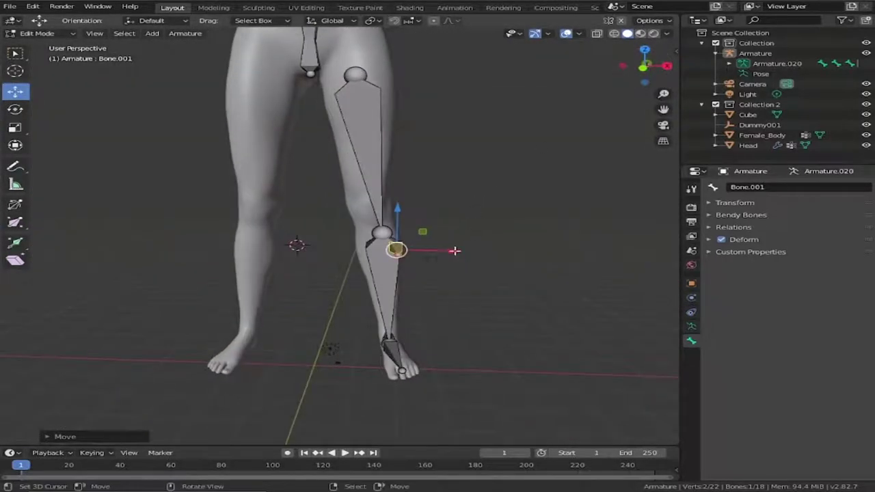
pyautogui.moveTo(453, 251); pyautogui.dragTo(443, 250)
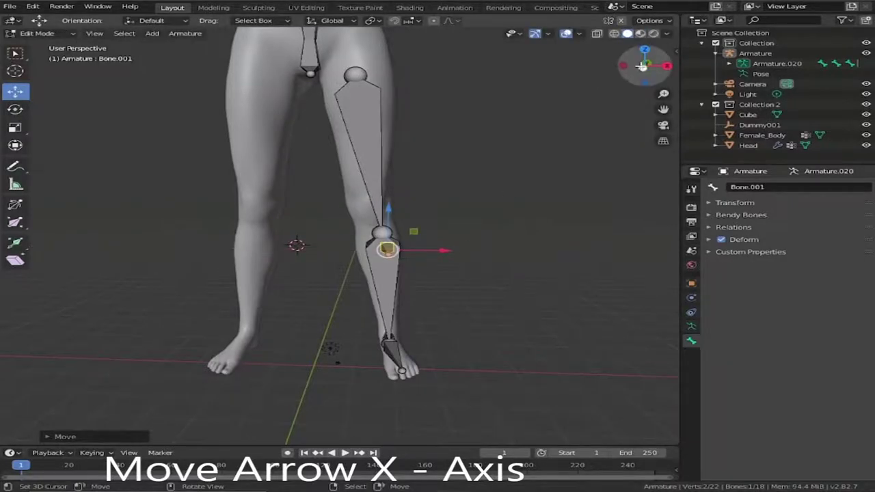
# - Place the 3D cursor behind the shoulders in the right side view and add a bone there, pulling its tip back along Y and levelling it along Z
pyautogui.moveTo(642, 68); pyautogui.dragTo(675, 69)
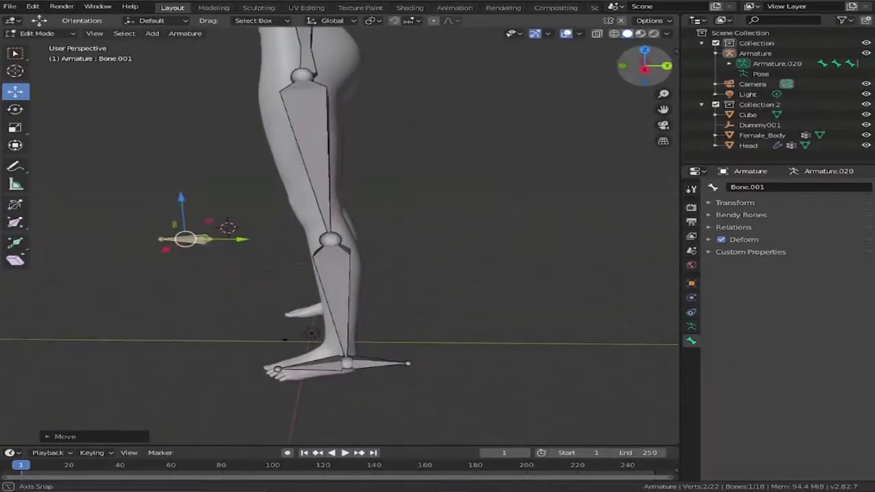
pyautogui.click(644, 66)
pyautogui.moveTo(669, 112); pyautogui.dragTo(568, 403)
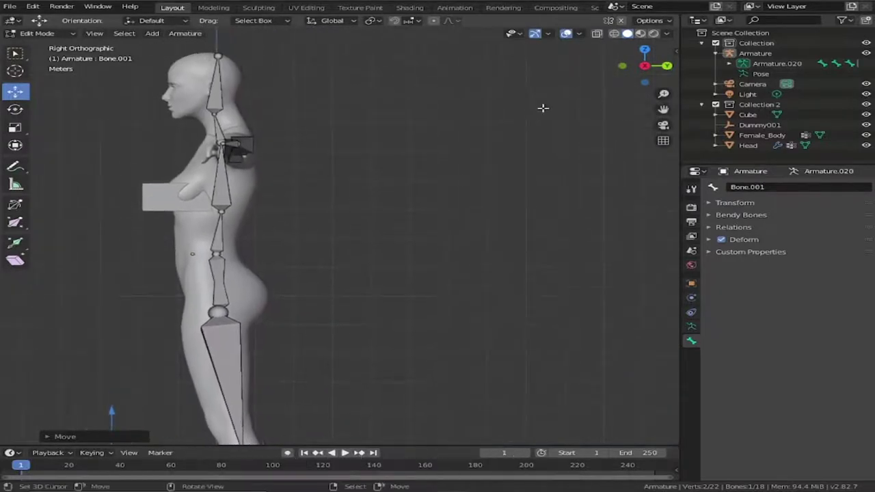
pyautogui.click(321, 148)
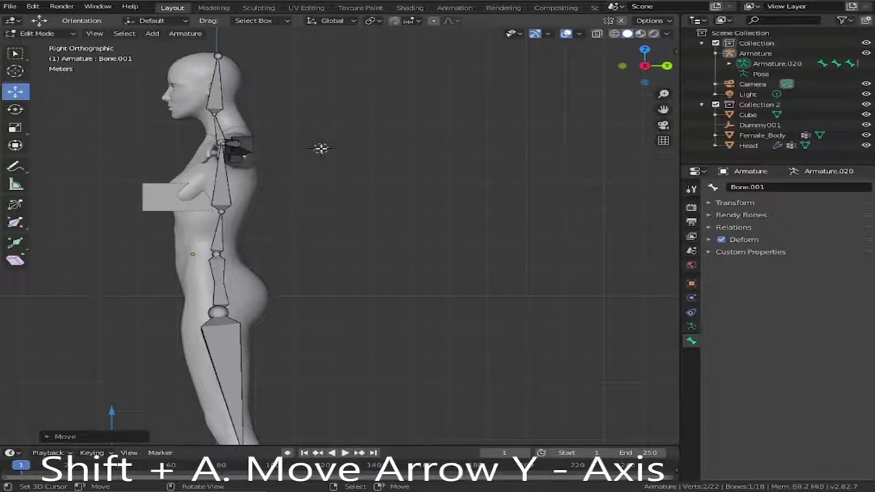
pyautogui.hotkey('shift', 'a')
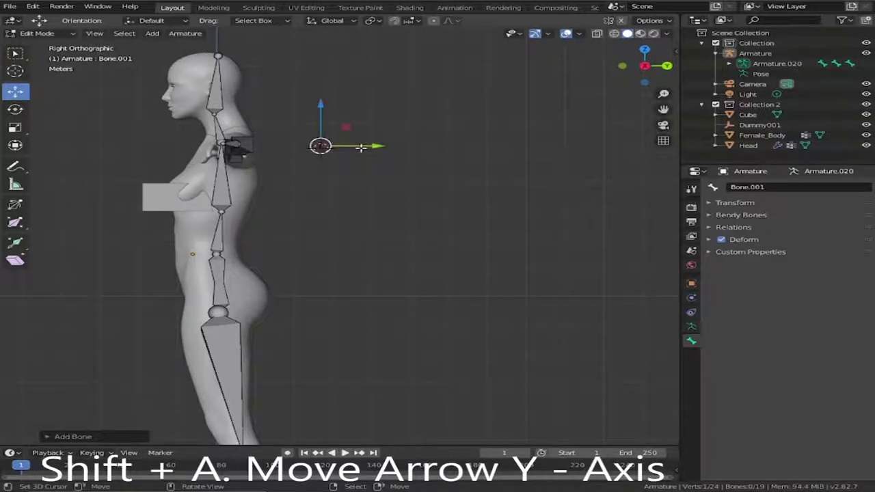
pyautogui.moveTo(377, 145); pyautogui.dragTo(427, 165)
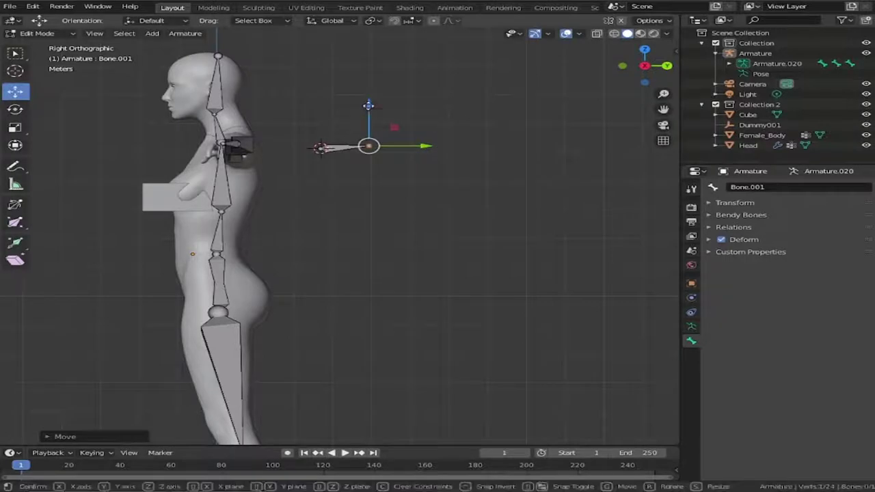
pyautogui.moveTo(367, 106); pyautogui.dragTo(367, 108)
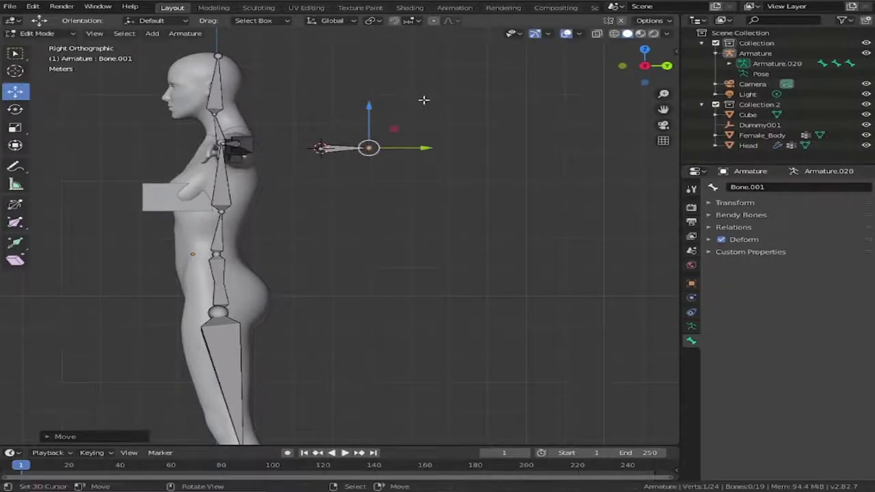
# - In the top view, move the new bone about 50 m along X so it sits behind the right elbow
pyautogui.click(644, 50)
pyautogui.click(315, 231)
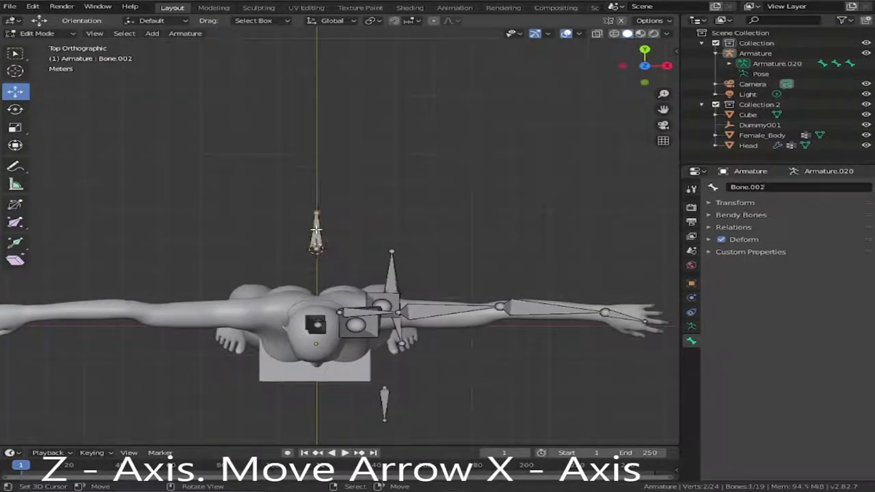
pyautogui.hotkey('shift', 'd')
pyautogui.press('x')
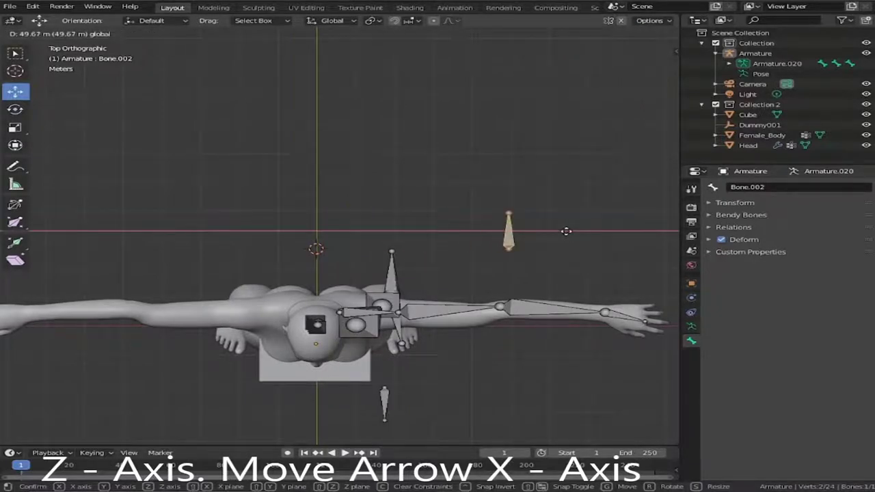
pyautogui.click(566, 231)
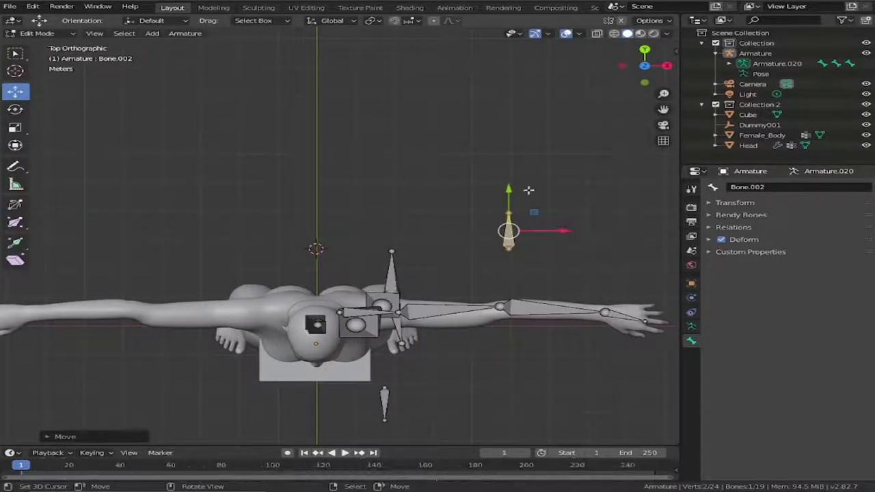
# - Rename the bone behind the elbow as Elbow.Control.R
pyautogui.click(798, 188)
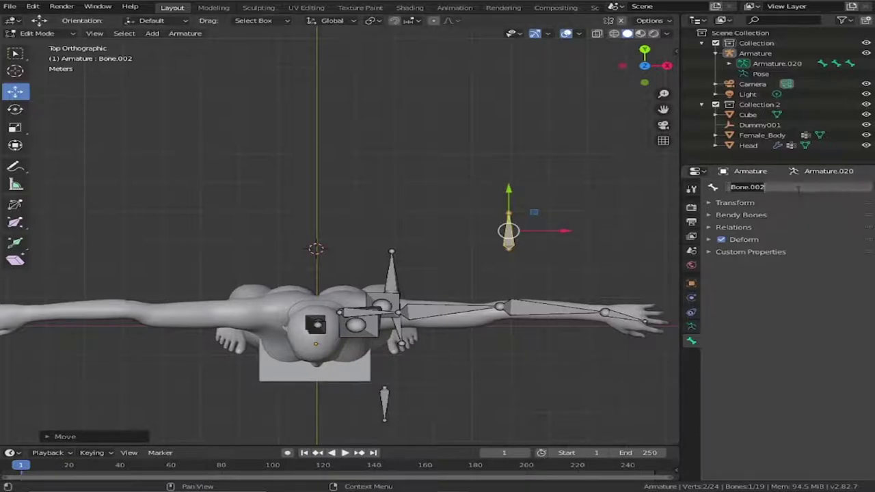
pyautogui.press('BackSpace')
pyautogui.write('Elb')
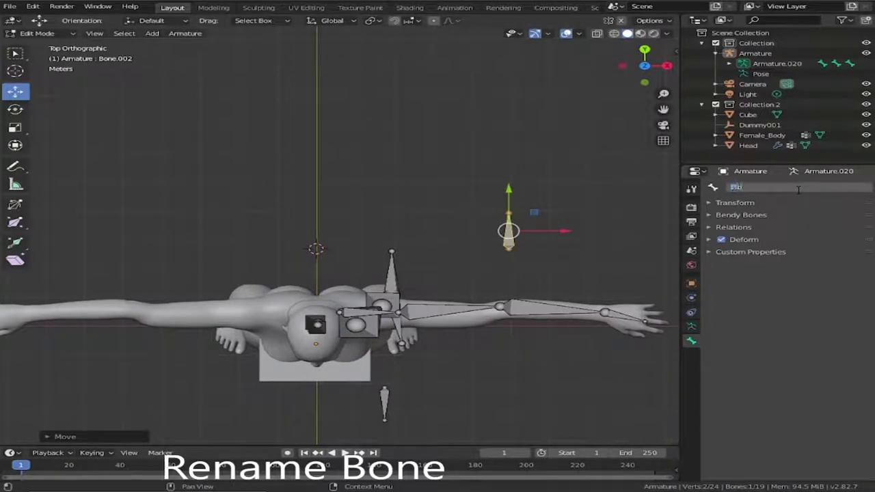
pyautogui.write('ow.Control.R')
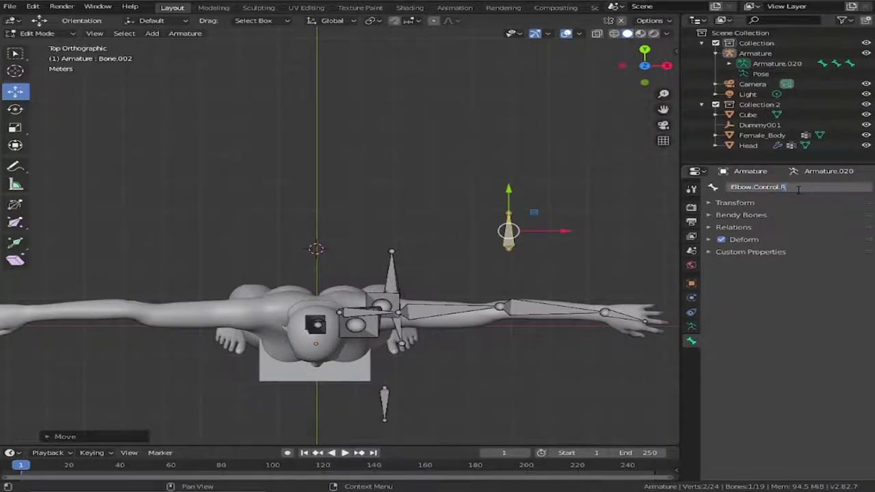
pyautogui.press('Return')
# - Duplicate the right hand bone and keep the copy at the original's position
pyautogui.moveTo(472, 219); pyautogui.dragTo(416, 254, button='middle')
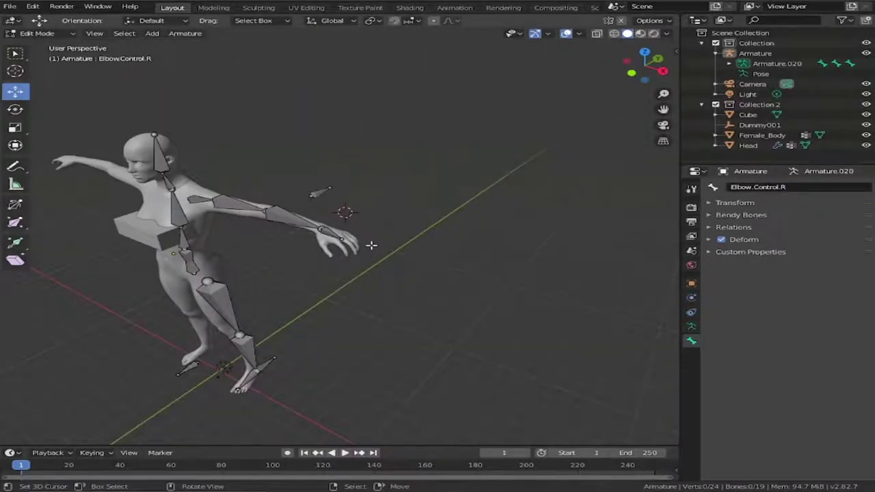
pyautogui.moveTo(663, 108); pyautogui.dragTo(702, 80)
pyautogui.scroll(4, 499, 177)
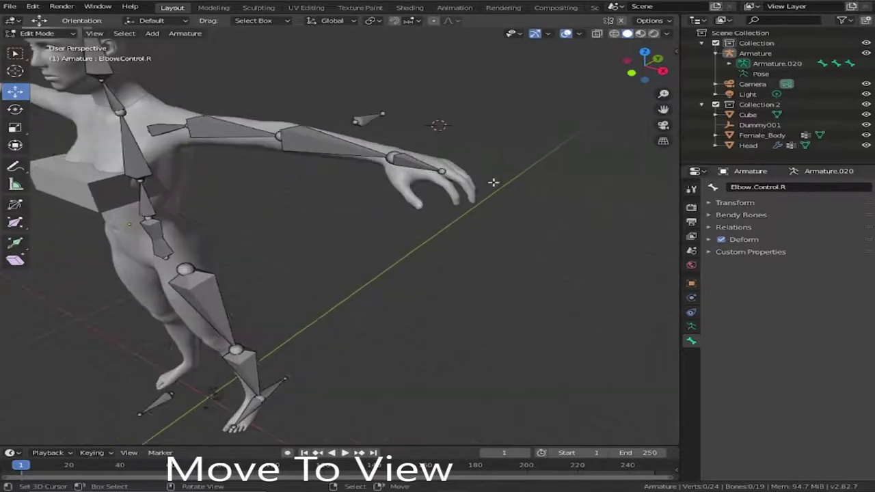
pyautogui.click(410, 162)
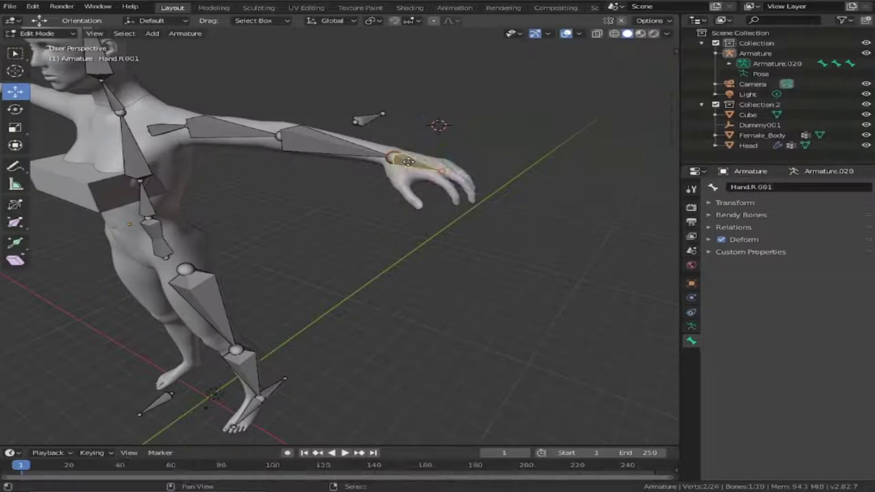
pyautogui.hotkey('shift', 'd')
pyautogui.rightClick(408, 162)
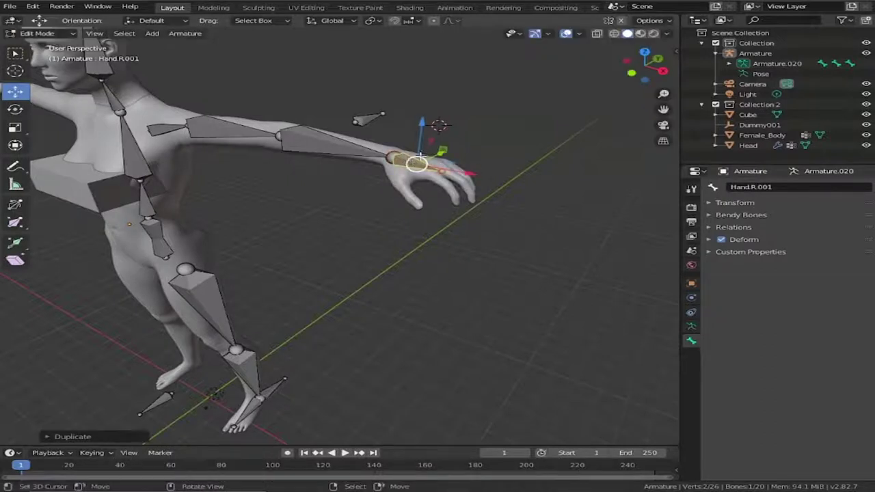
pyautogui.press('g')
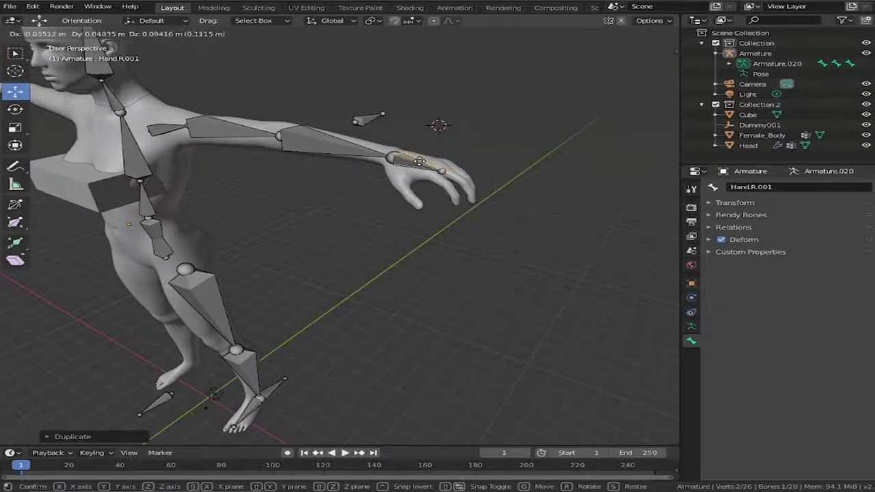
pyautogui.click(419, 161)
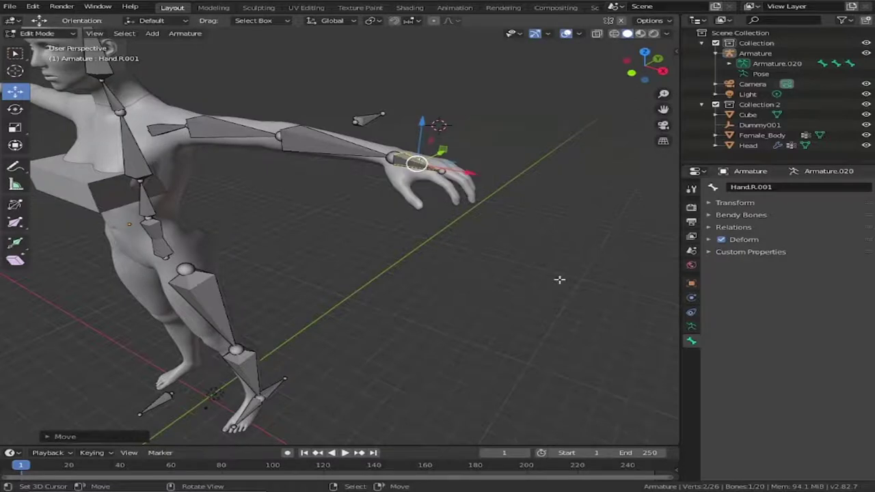
# - Display the armature's bones as B-Bone and enlarge the duplicated hand bone's display size about 1.4 times
pyautogui.click(691, 328)
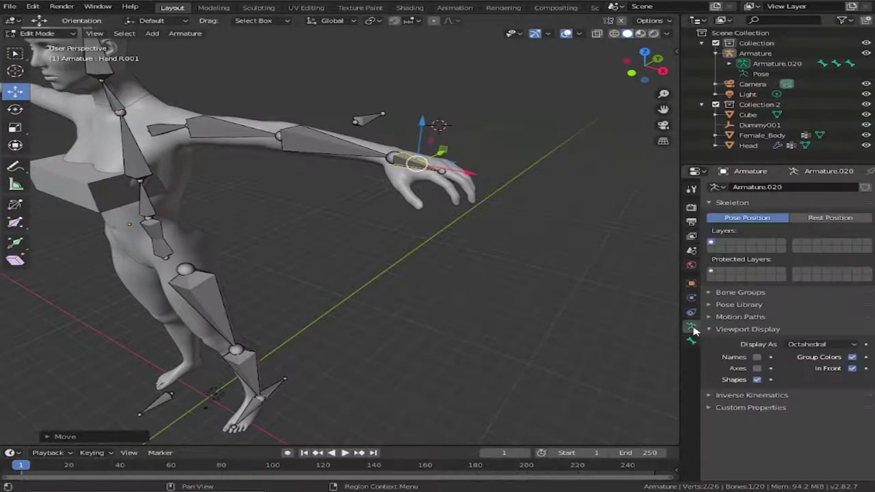
pyautogui.click(799, 345)
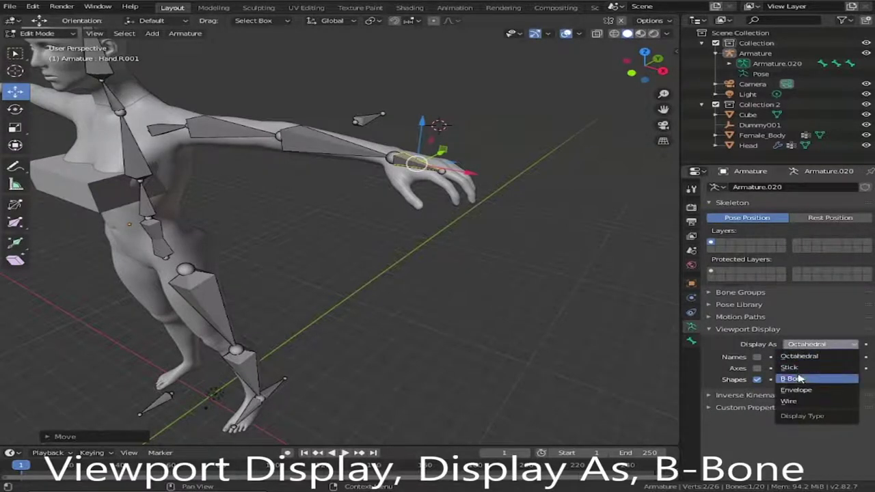
pyautogui.click(792, 378)
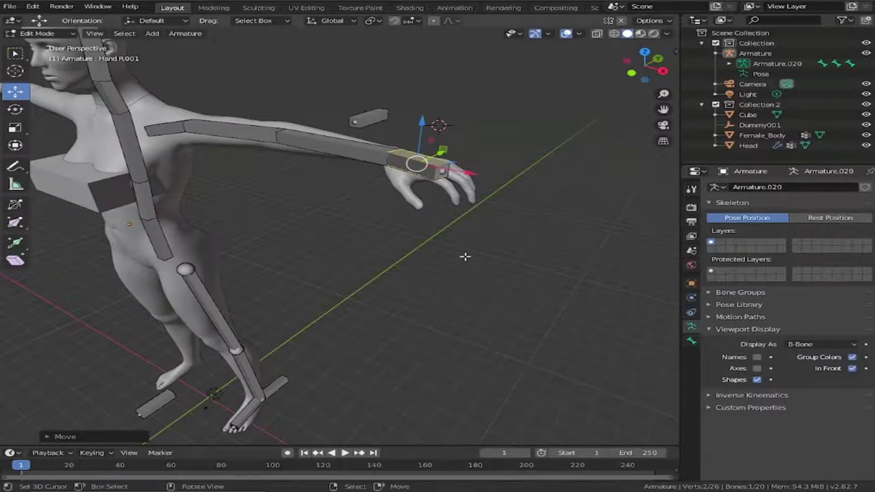
pyautogui.hotkey('ctrl', 'alt', 's')
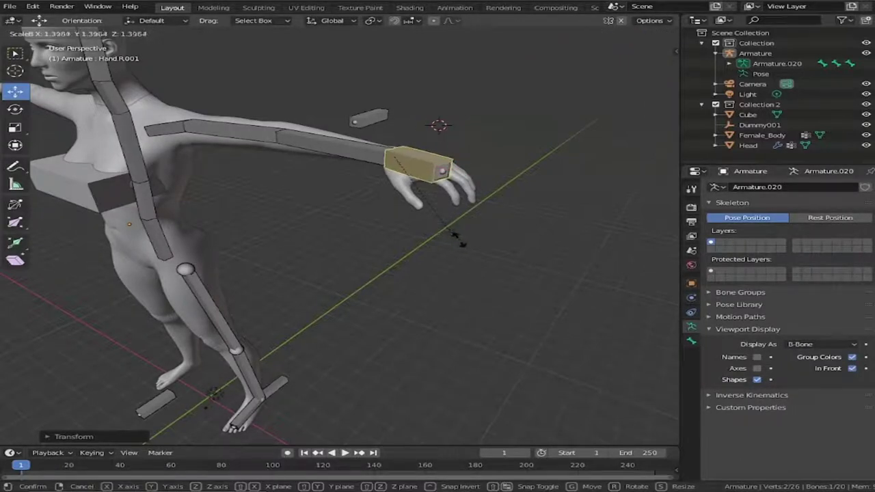
pyautogui.click(457, 238)
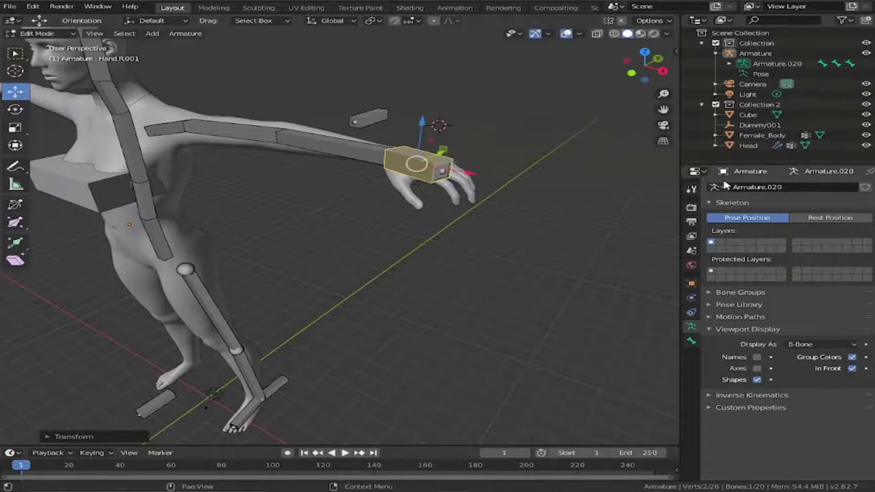
# - Rename the duplicated hand bone as Hand.Control.R
pyautogui.click(694, 343)
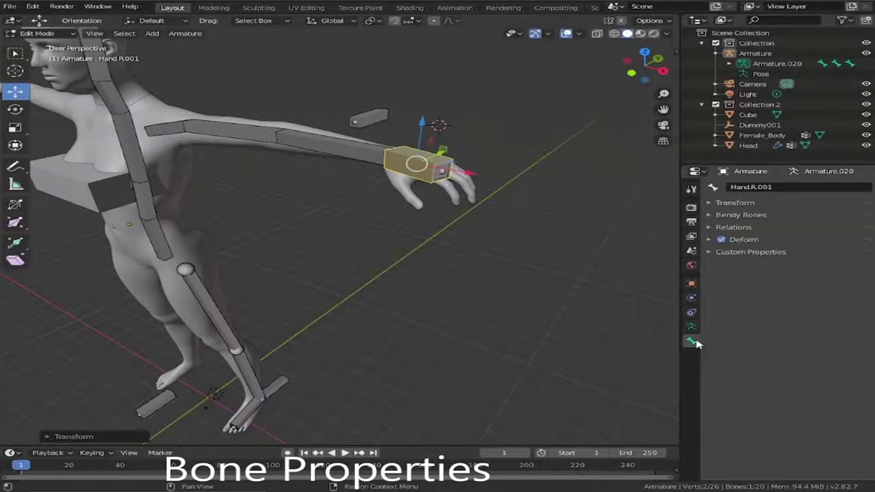
pyautogui.click(785, 185)
pyautogui.write('H')
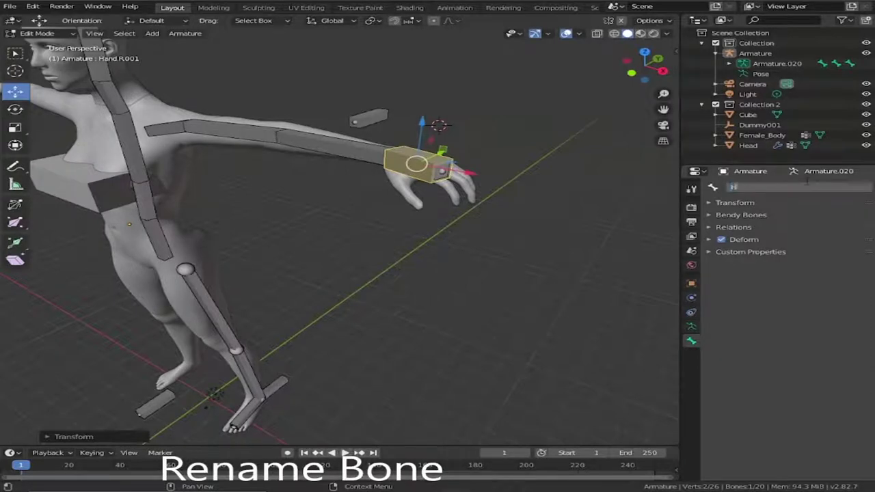
pyautogui.write('and.')
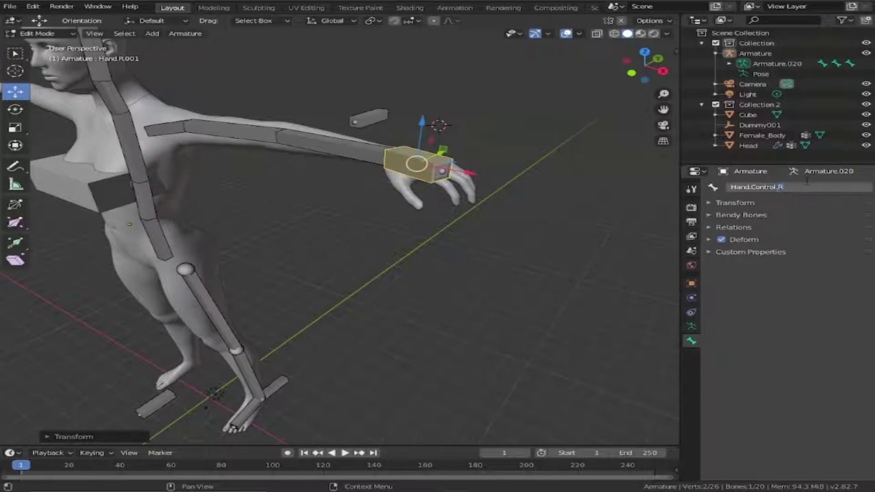
pyautogui.write('Control.R')
pyautogui.press('Return')
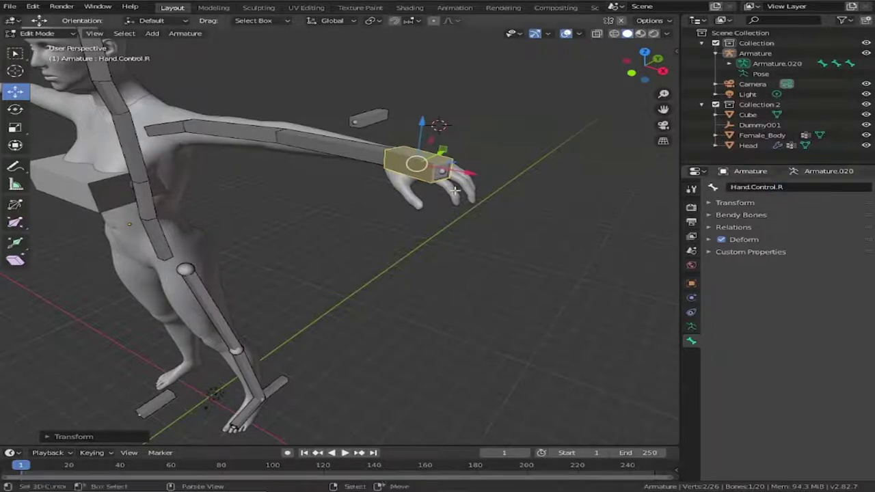
# - Add a new bone to the armature at the scene origin between the feet
pyautogui.moveTo(662, 108); pyautogui.dragTo(399, 303)
pyautogui.click(502, 228)
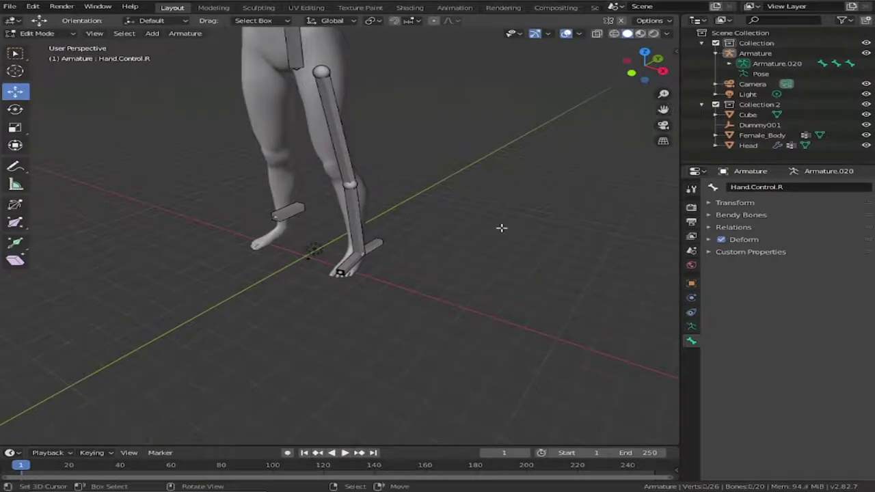
pyautogui.scroll(5, 328, 251)
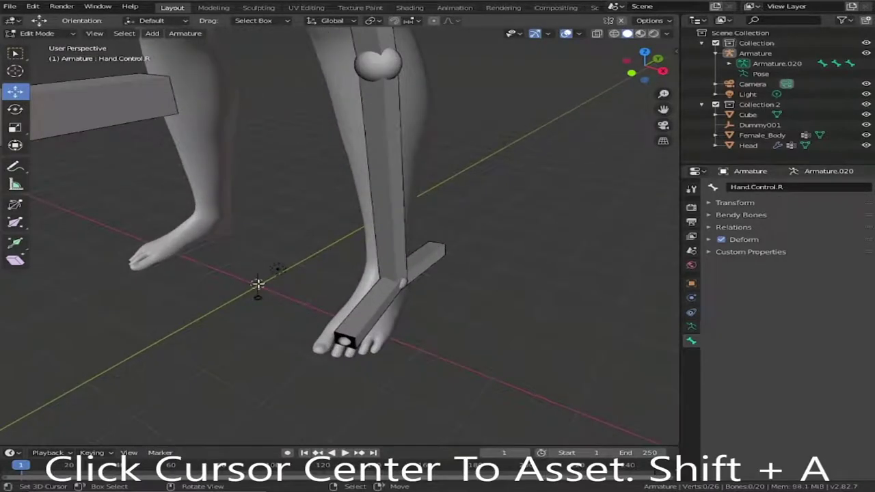
pyautogui.hotkey('shift', 'a')
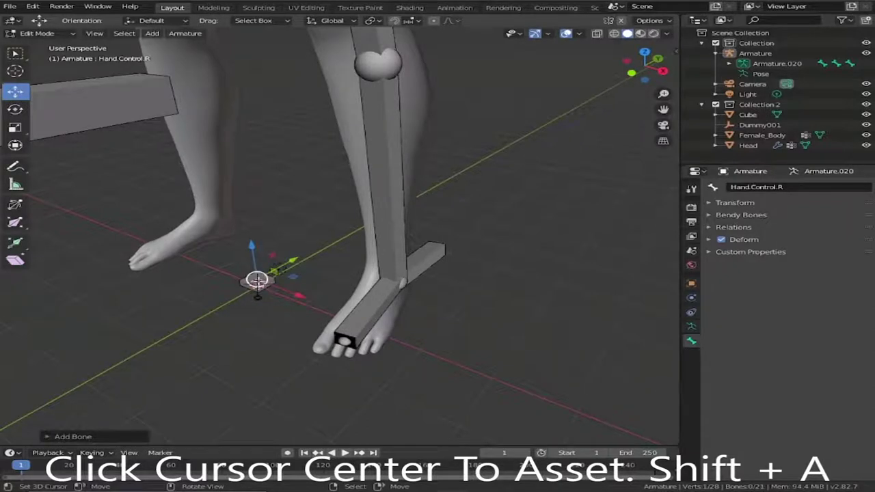
# - Enlarge the B-Bone display size of the new bone at the origin about 3.6 times into a flat plate
pyautogui.moveTo(247, 271); pyautogui.dragTo(275, 303)
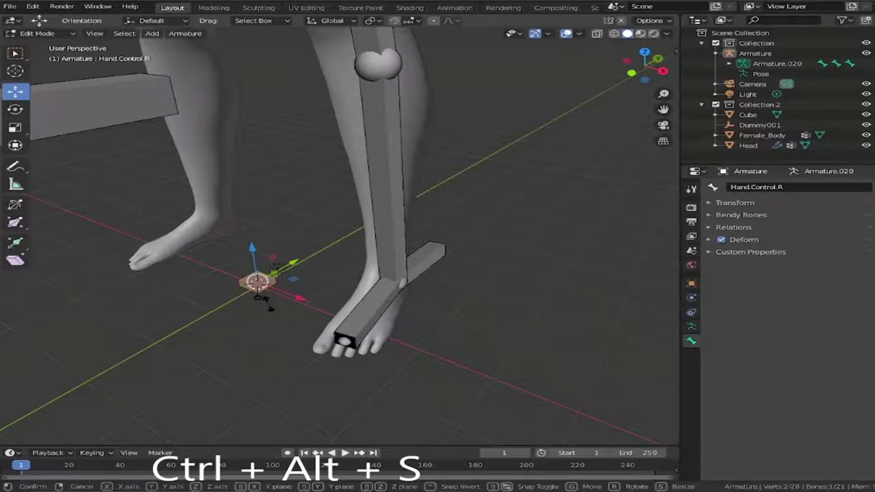
pyautogui.hotkey('ctrl', 'alt', 's')
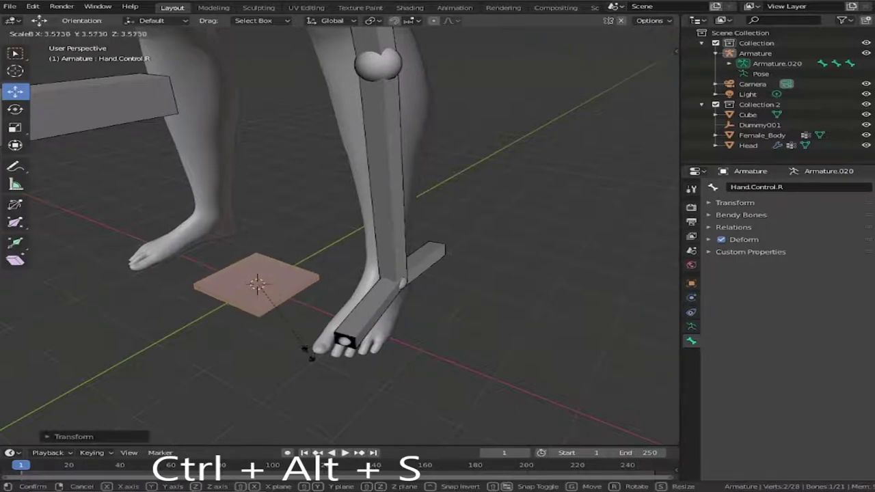
pyautogui.click(308, 353)
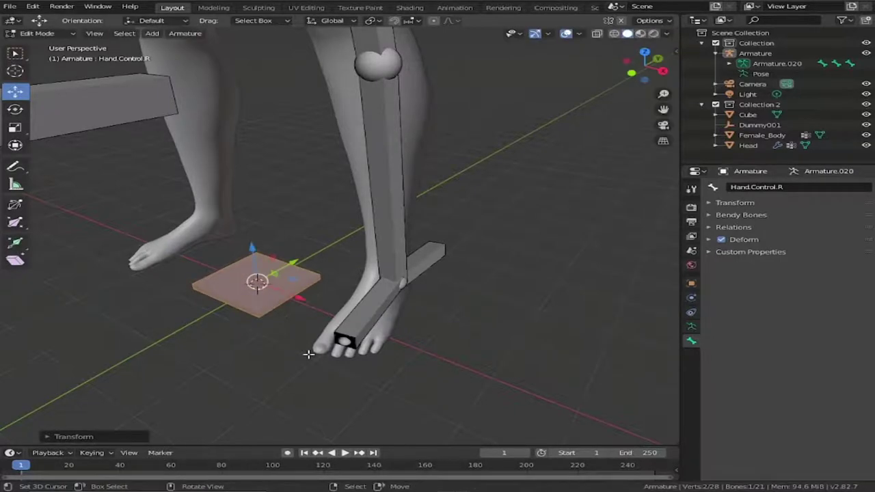
# - Rename the plate-shaped bone between the feet as Master.Control
pyautogui.click(805, 189)
pyautogui.write('H')
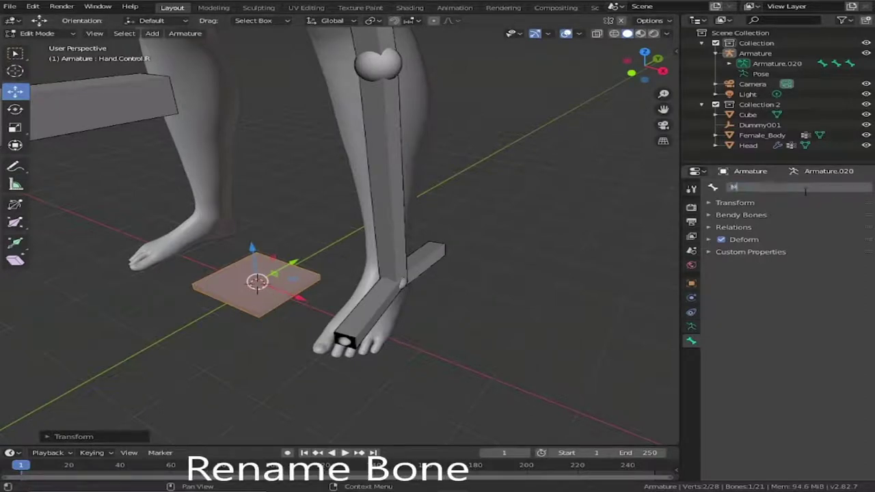
pyautogui.write('asterC')
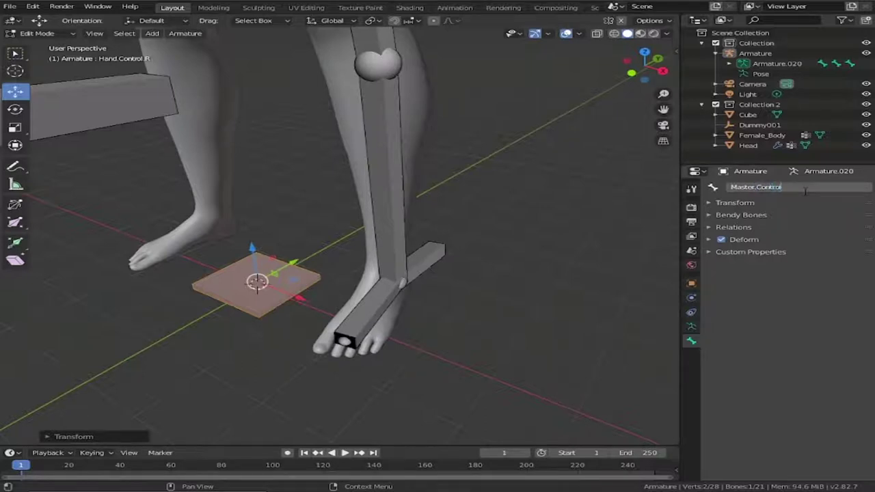
pyautogui.press('Return')
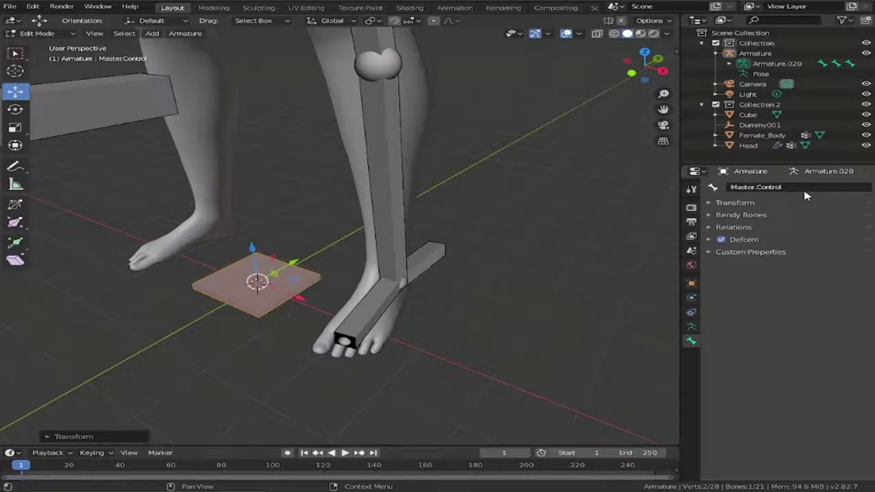
# - Parent the UpperLeg.R bone to the Hips bone with Keep Offset
pyautogui.scroll(-5, 635, 75)
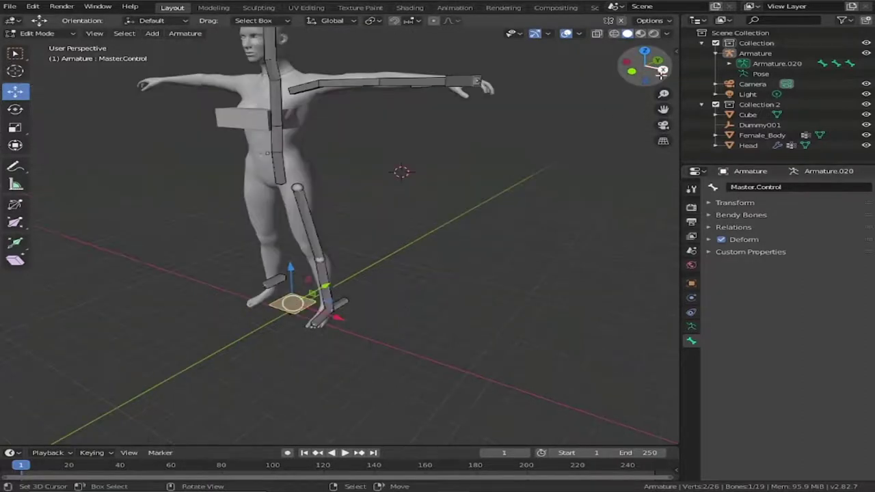
pyautogui.moveTo(660, 77); pyautogui.dragTo(673, 75)
pyautogui.scroll(5, 380, 141)
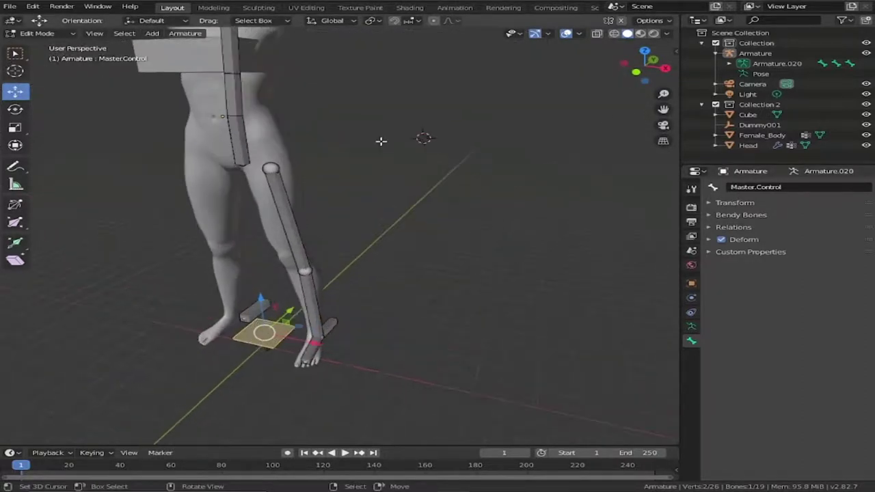
pyautogui.click(266, 169)
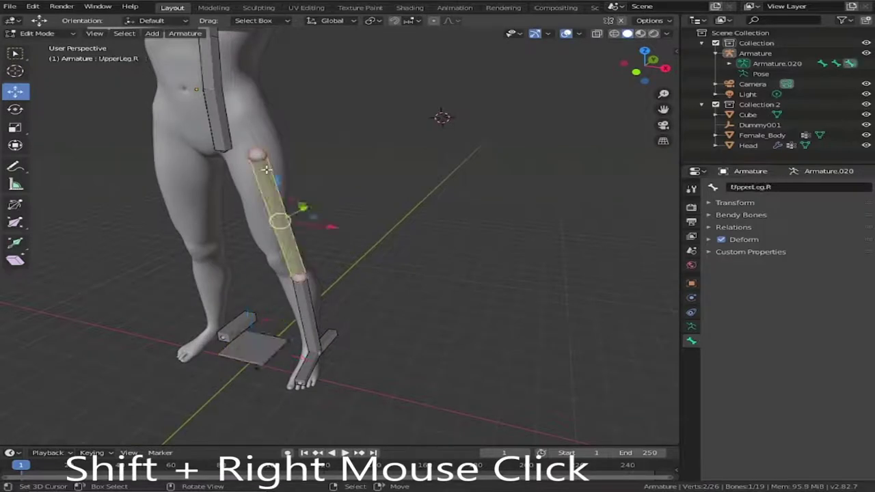
pyautogui.keyDown('shift'); pyautogui.rightClick(224, 112); pyautogui.keyUp('shift')
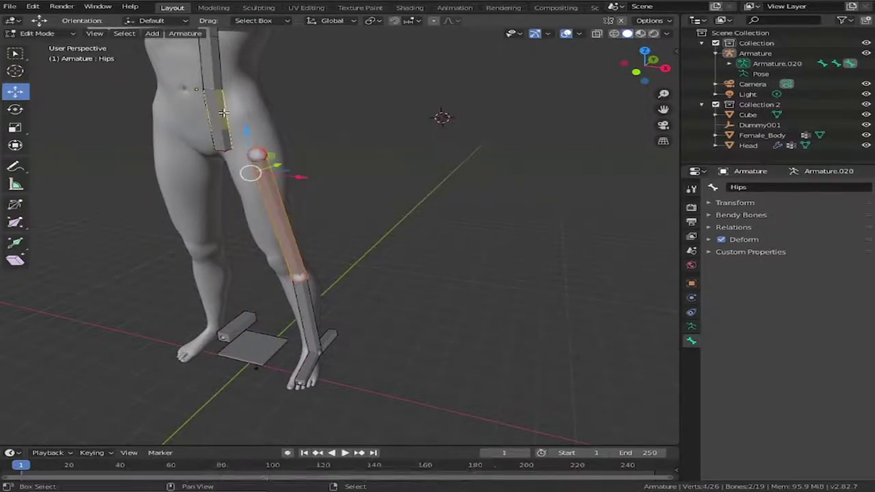
pyautogui.press('ctrl')
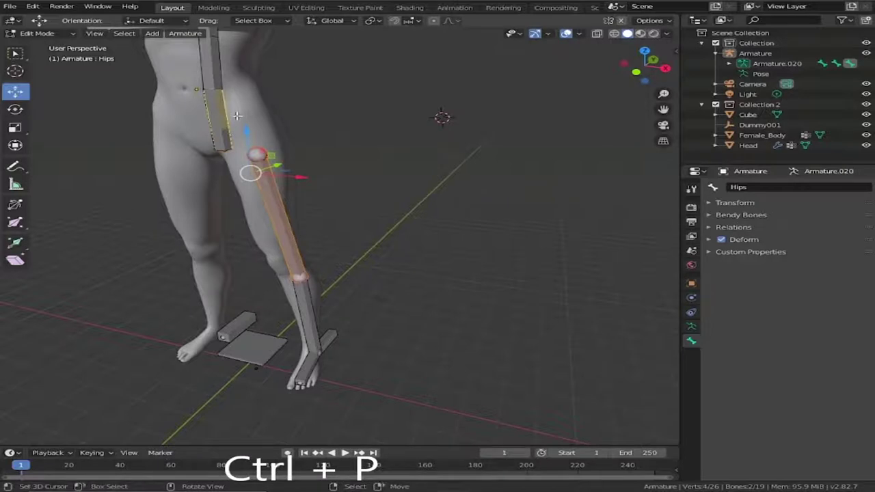
pyautogui.press('ctrl')
pyautogui.hotkey('ctrl', 'p')
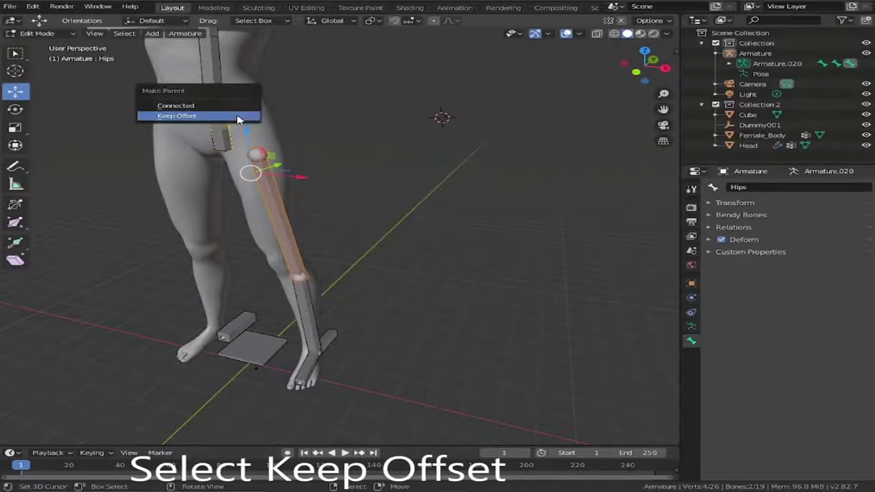
pyautogui.click(199, 116)
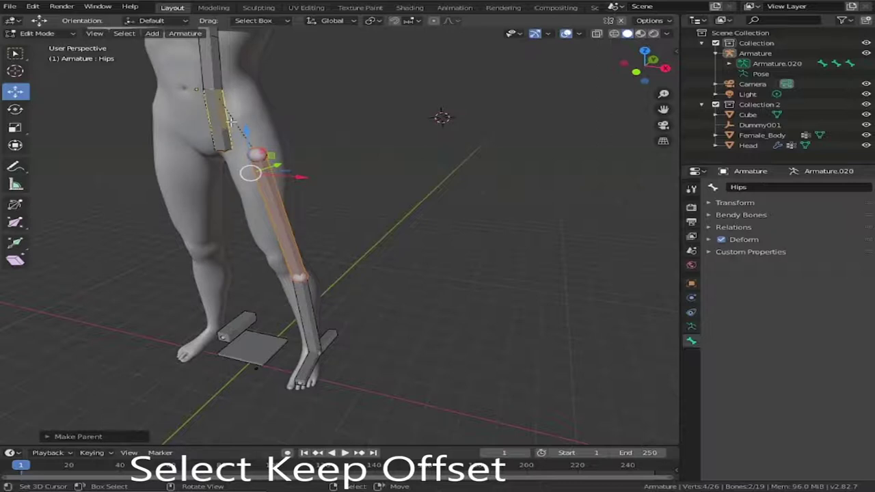
# - Rename the unnamed bone overlapping the Hips bone as Hip.Control
pyautogui.click(220, 123)
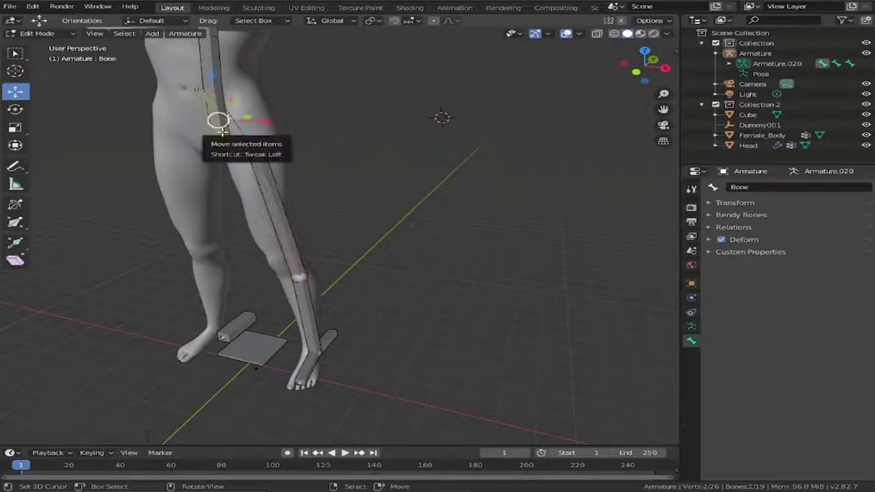
pyautogui.click(795, 187)
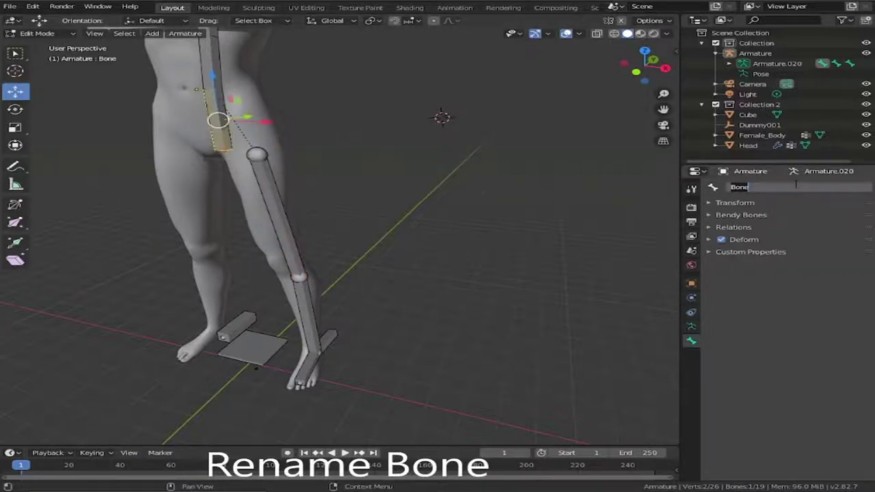
pyautogui.press('BackSpace')
pyautogui.write('Hip.Contr')
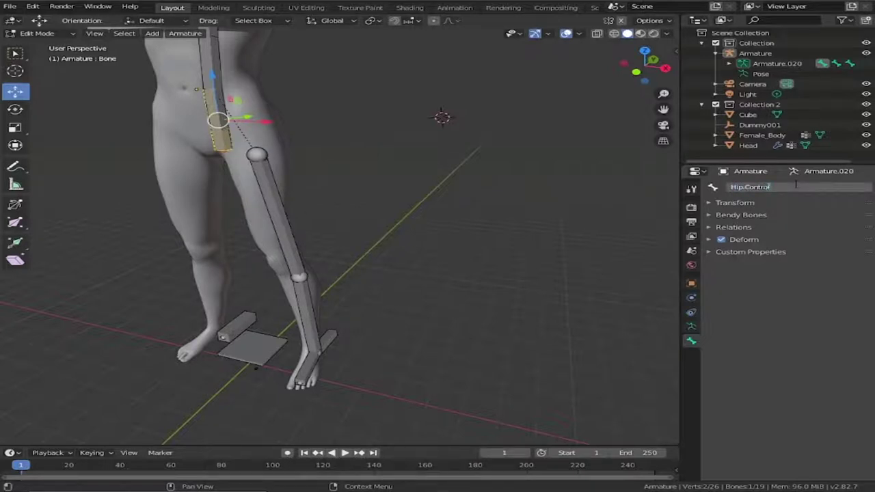
pyautogui.write('ol')
pyautogui.press('Return')
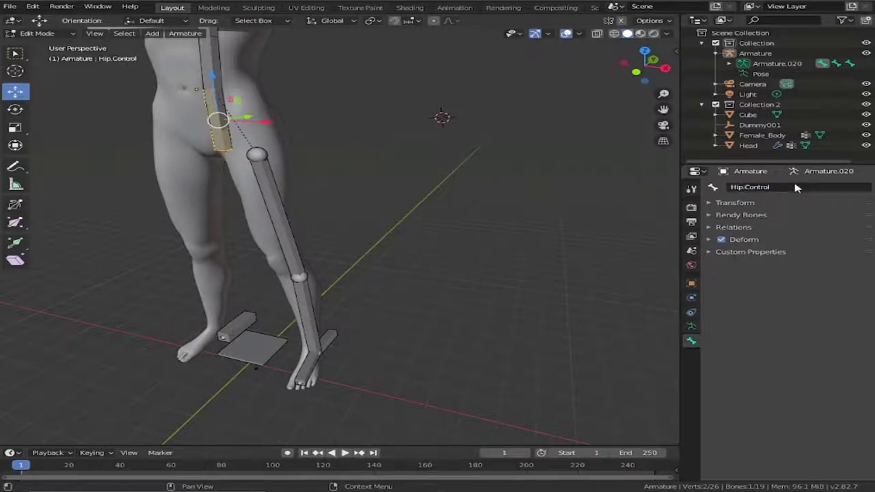
# - Parent the Elbow.Control.R bone to the Shoulder.R bone with Keep Offset
pyautogui.scroll(-2, 374, 168)
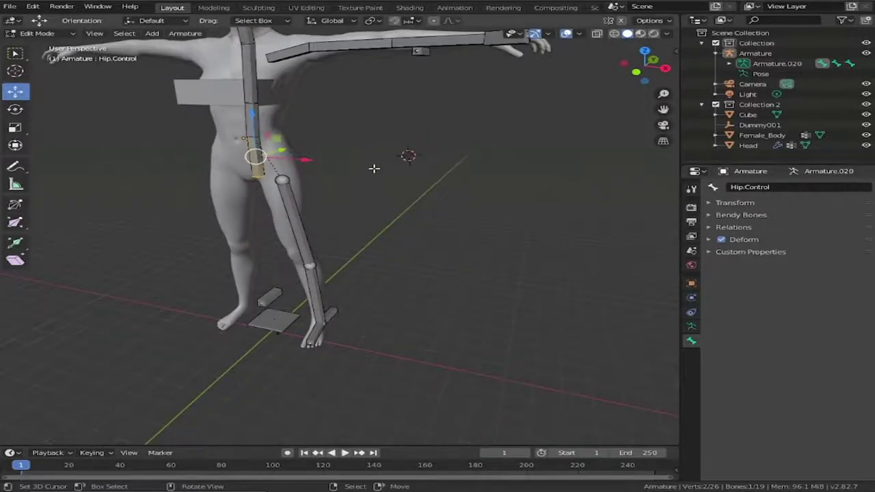
pyautogui.scroll(-1, 375, 168)
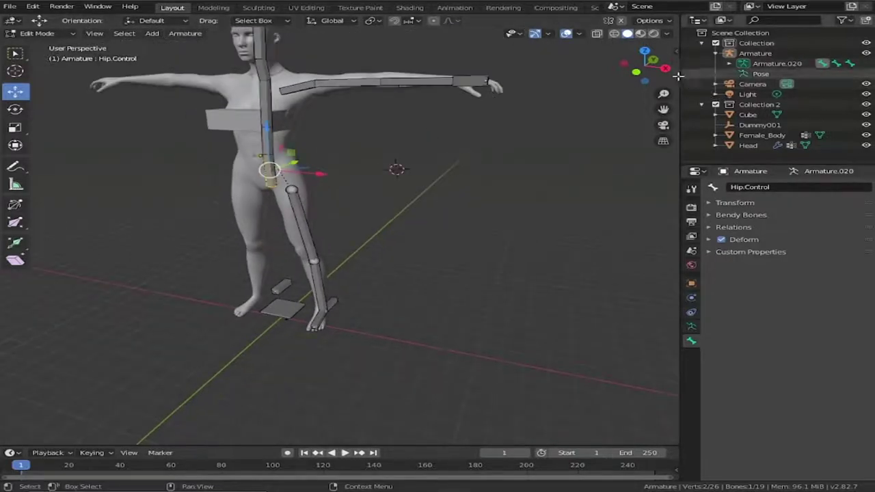
pyautogui.moveTo(644, 65); pyautogui.dragTo(648, 66)
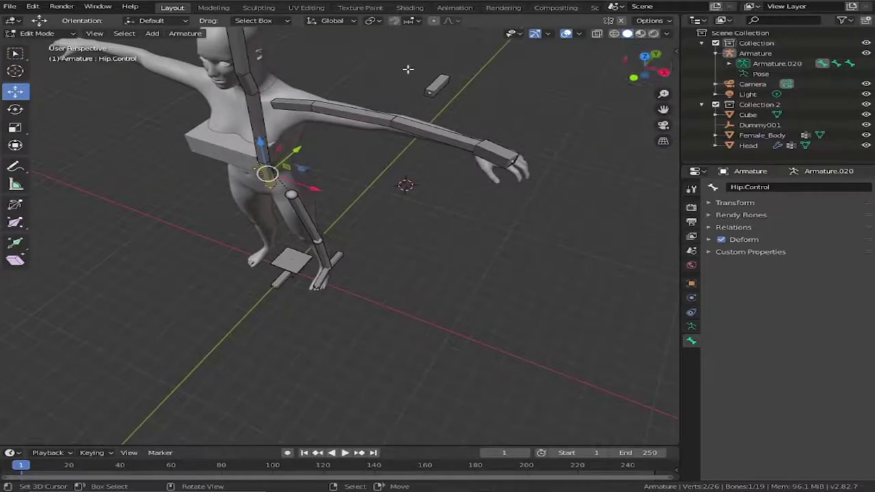
pyautogui.click(442, 90)
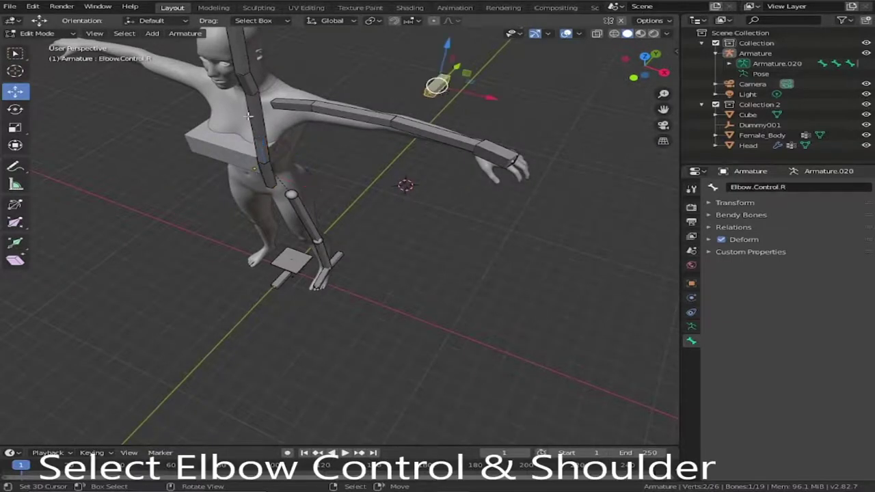
pyautogui.keyDown('shift'); pyautogui.click(284, 106); pyautogui.keyUp('shift')
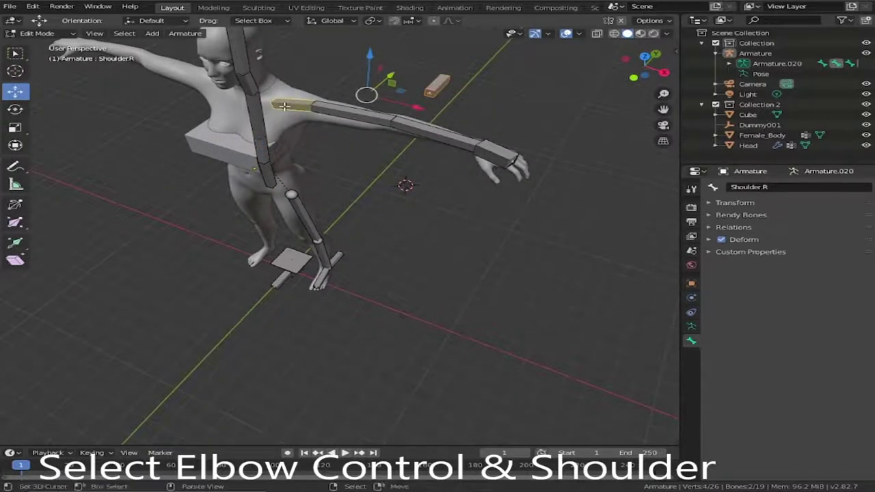
pyautogui.hotkey('ctrl', 'p')
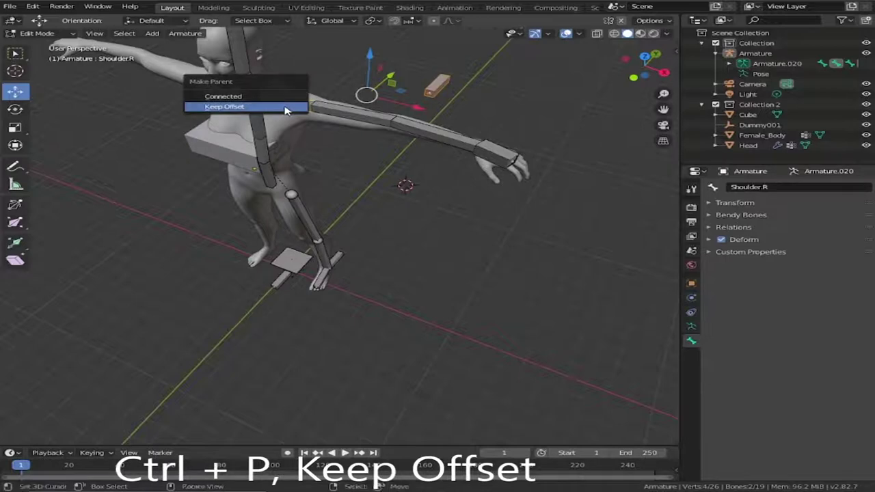
pyautogui.click(285, 108)
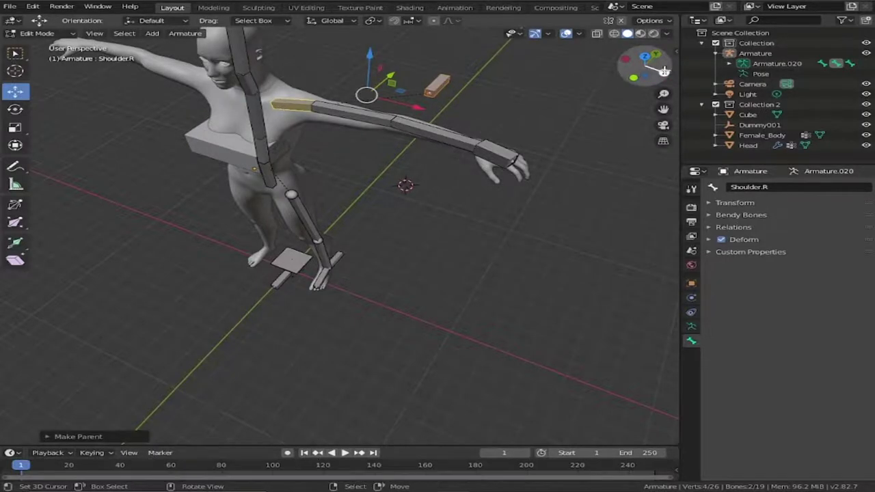
# - Parent the Knee.Control.R bone to the Leg.Control.R bone with Keep Offset
pyautogui.moveTo(664, 70); pyautogui.dragTo(502, 214)
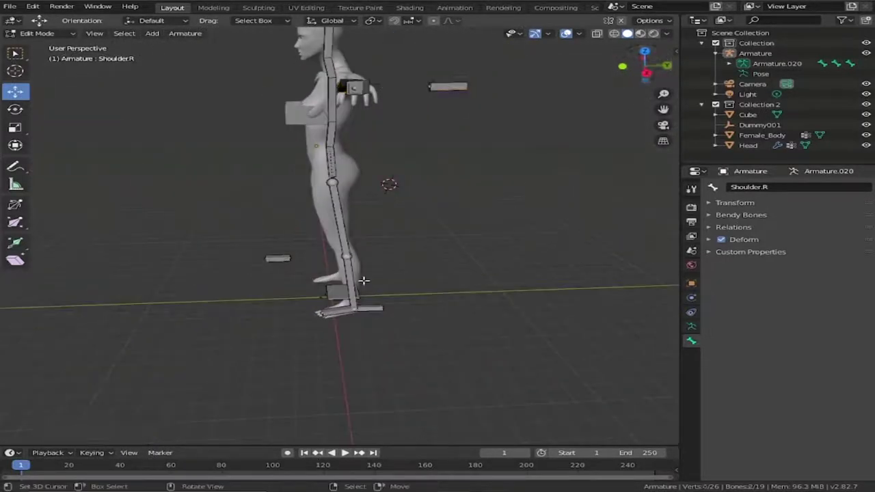
pyautogui.click(277, 258)
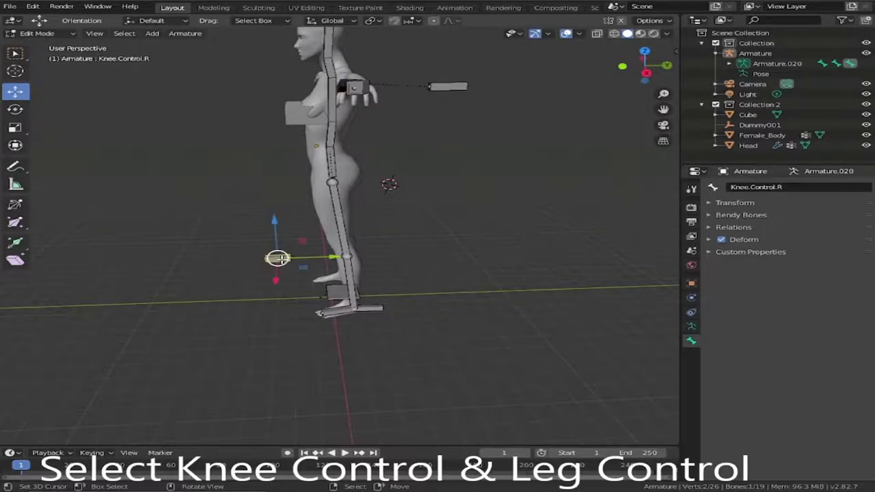
pyautogui.keyDown('shift'); pyautogui.click(375, 307); pyautogui.keyUp('shift')
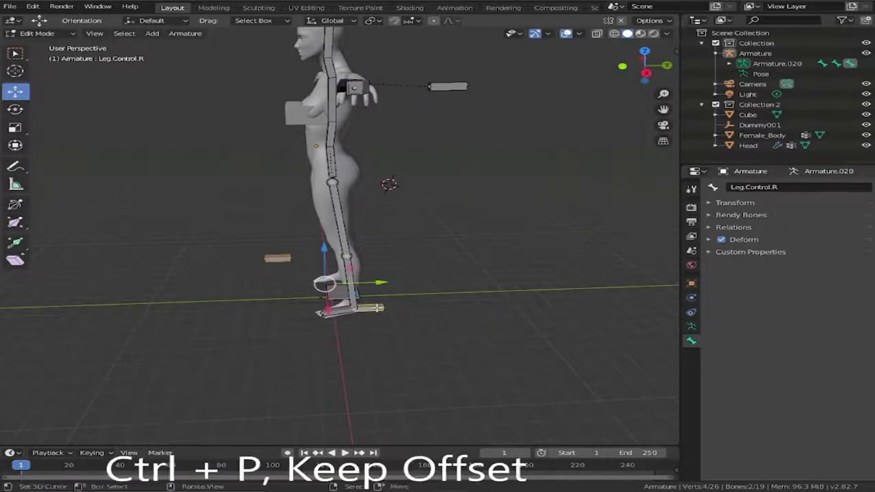
pyautogui.hotkey('ctrl', 'p')
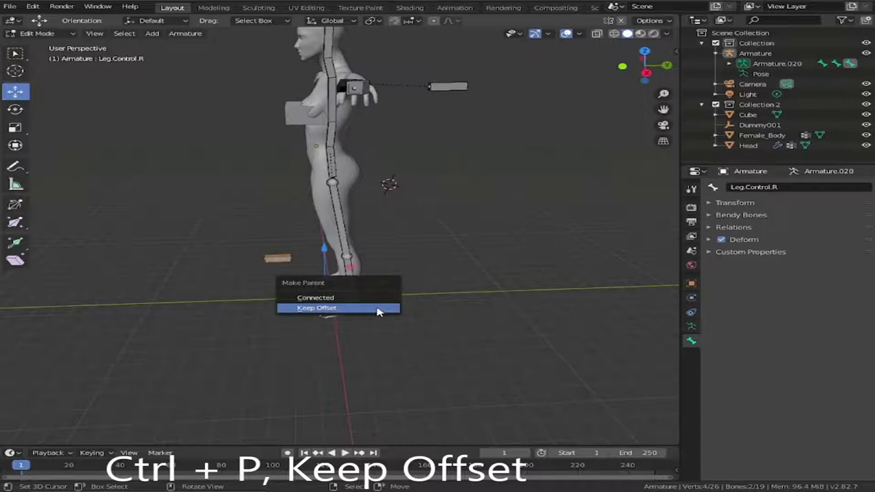
pyautogui.click(378, 312)
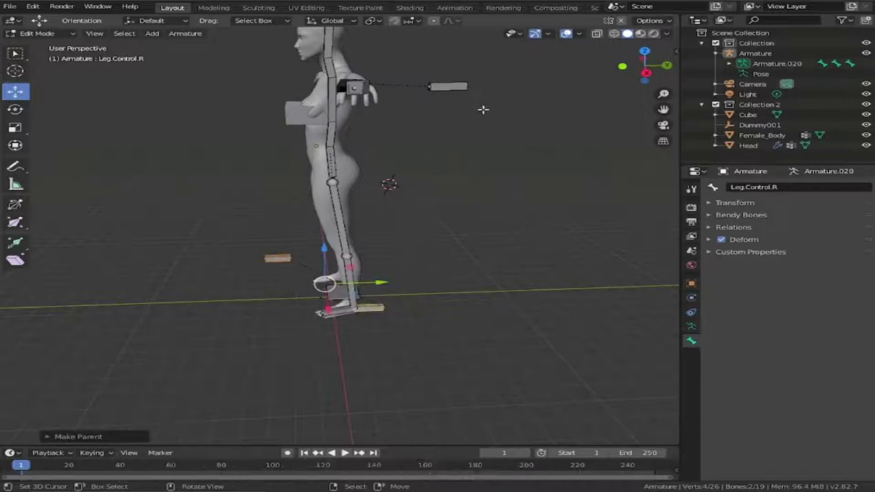
# - Parent the Shoulder.R bone to the Chest bone with Keep Offset
pyautogui.moveTo(644, 72); pyautogui.dragTo(607, 76)
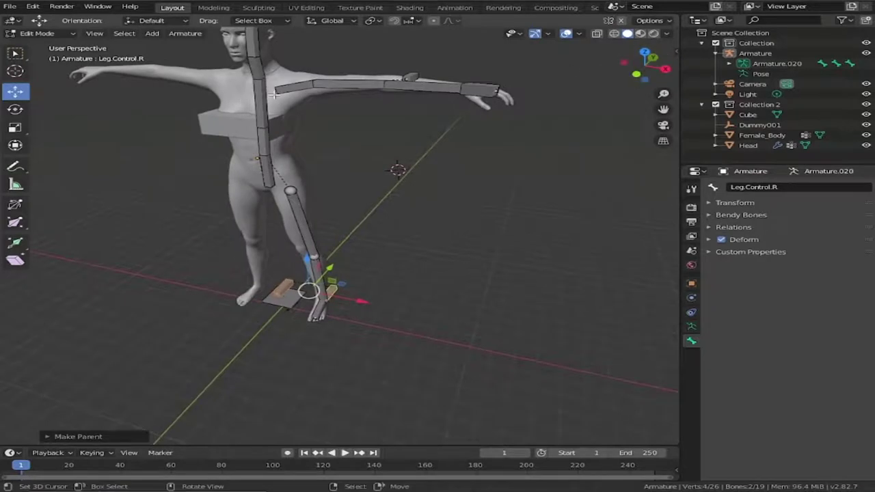
pyautogui.click(293, 87)
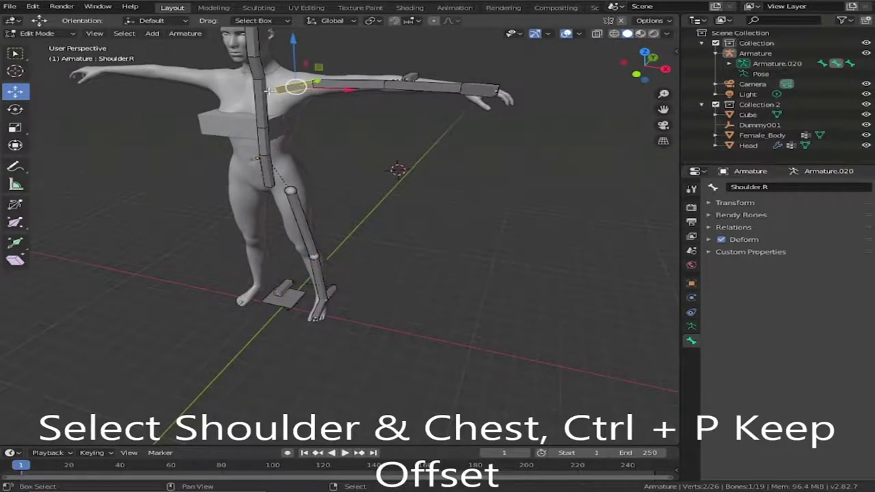
pyautogui.keyDown('shift'); pyautogui.click(263, 92); pyautogui.keyUp('shift')
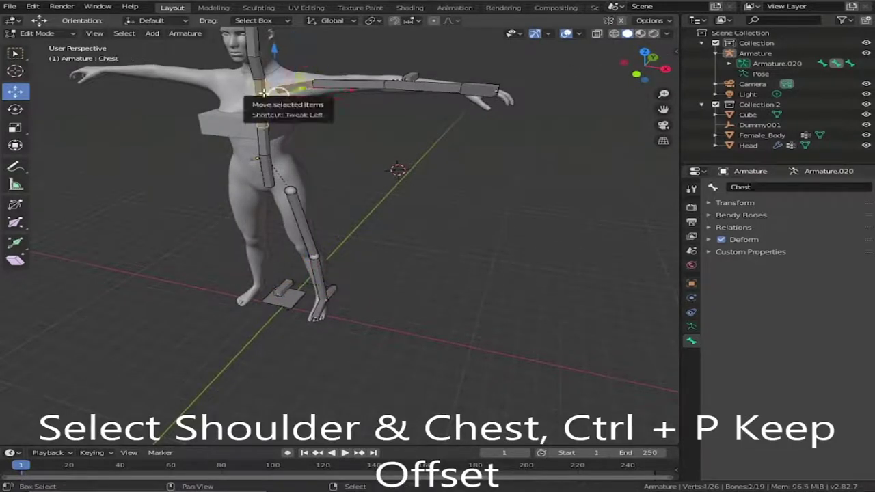
pyautogui.hotkey('ctrl', 'p')
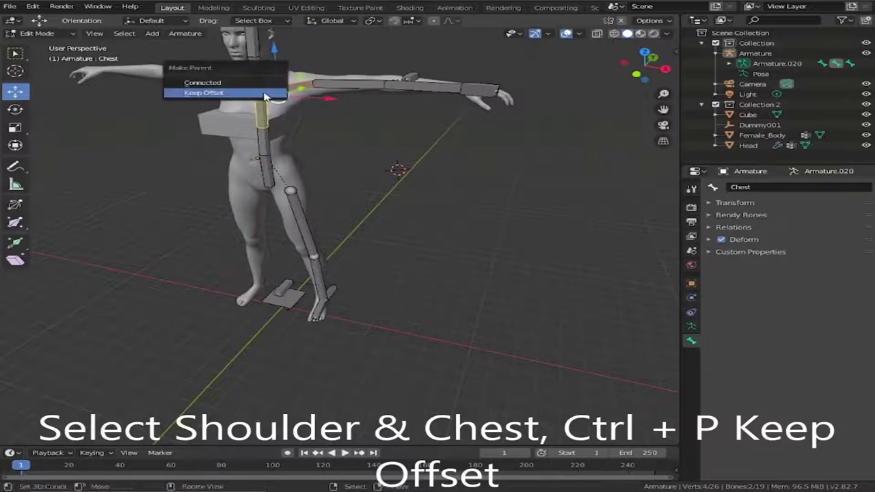
pyautogui.click(262, 91)
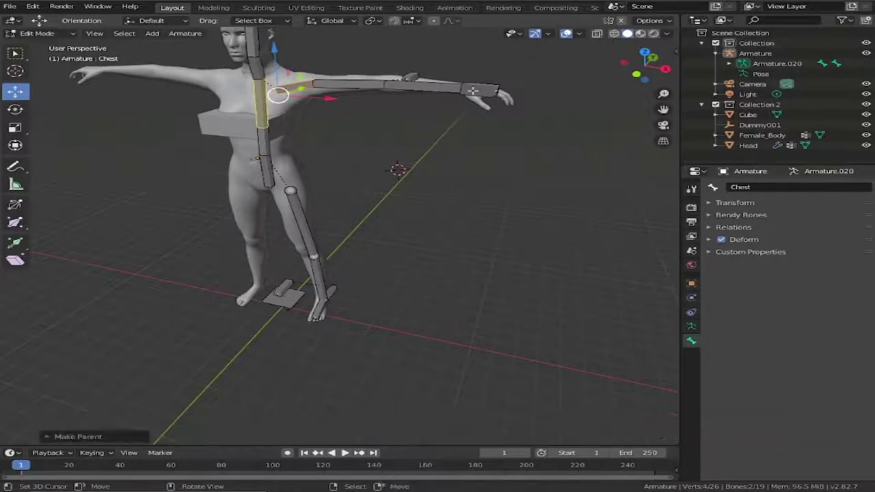
# - Parent the Leg.Control.R, Hand.Control.R and Hip.Control bones to the Master.Control bone with Keep Offset
pyautogui.moveTo(663, 72); pyautogui.dragTo(663, 71)
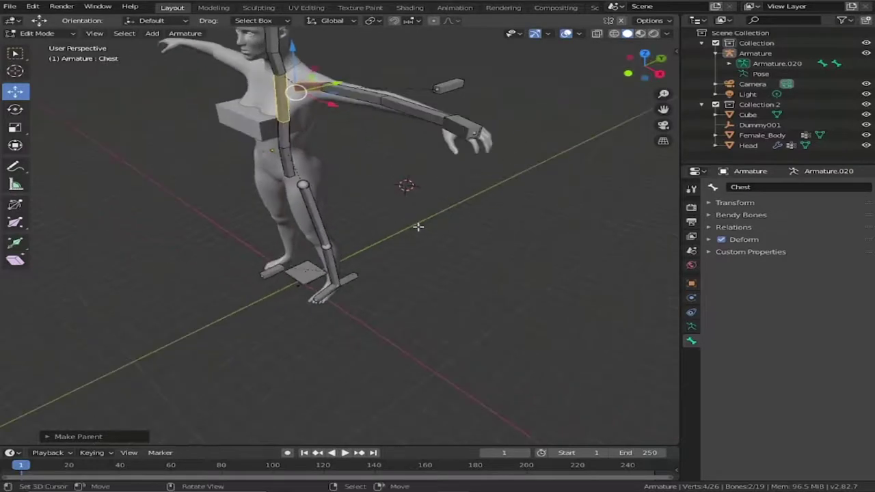
pyautogui.click(352, 278)
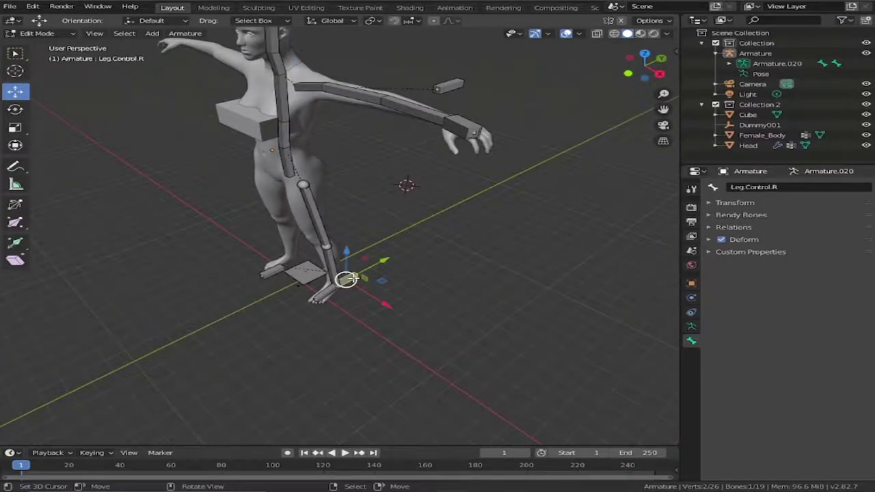
pyautogui.keyDown('shift'); pyautogui.click(461, 132); pyautogui.keyUp('shift')
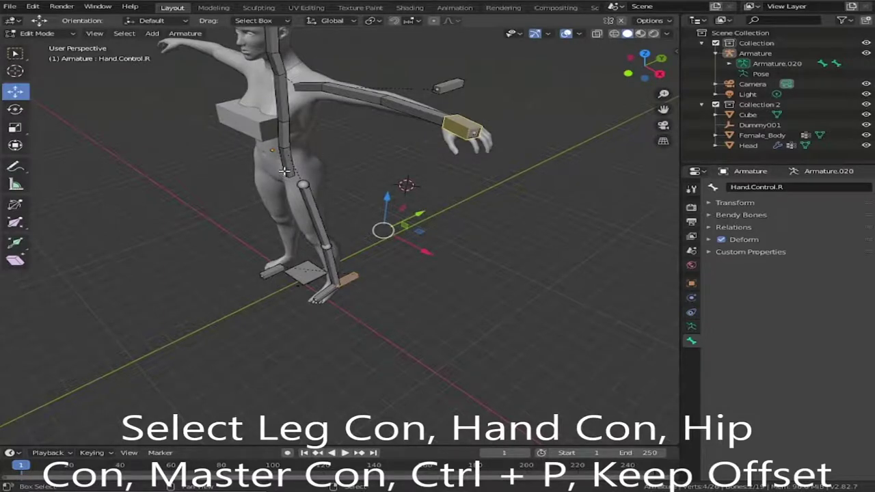
pyautogui.keyDown('shift'); pyautogui.click(284, 171); pyautogui.keyUp('shift')
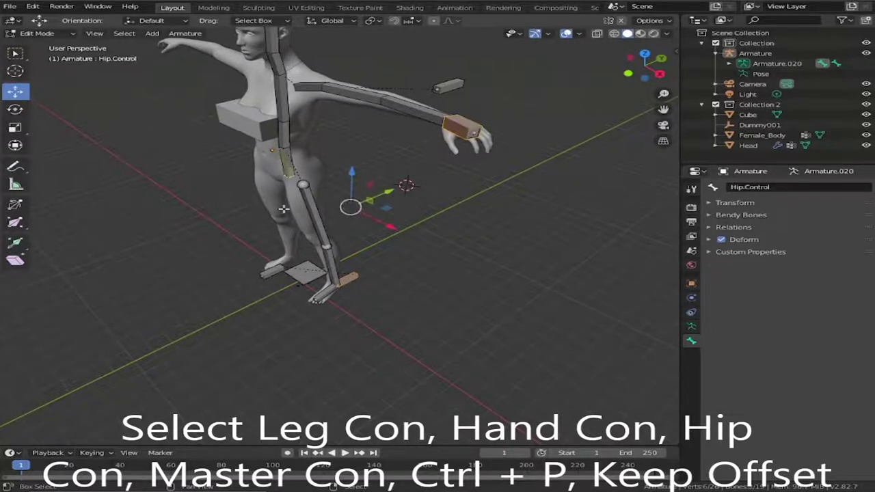
pyautogui.keyDown('shift'); pyautogui.click(301, 275); pyautogui.keyUp('shift')
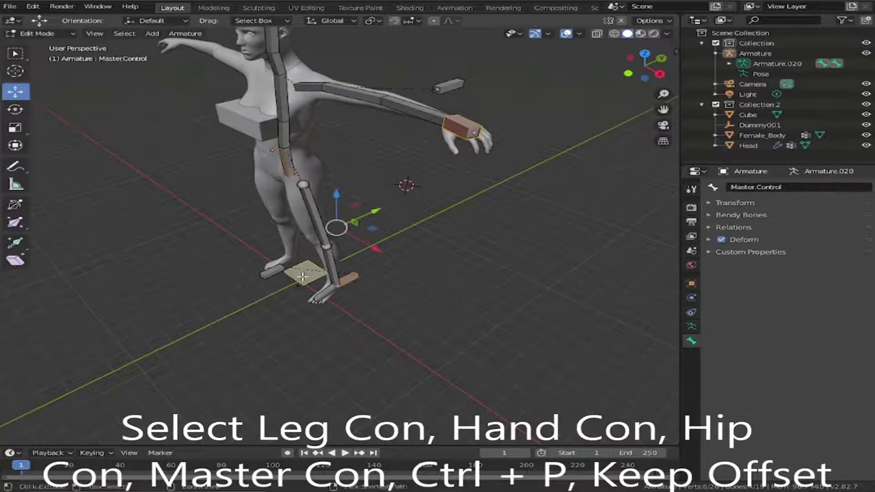
pyautogui.hotkey('ctrl', 'p')
pyautogui.click(301, 277)
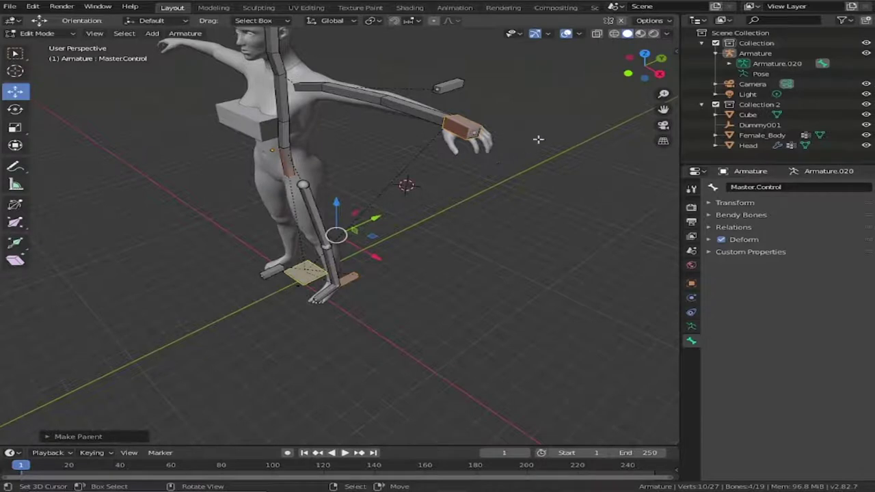
# - Select the LowerLeg.R bone and switch the armature to Pose Mode
pyautogui.moveTo(646, 69); pyautogui.dragTo(571, 78)
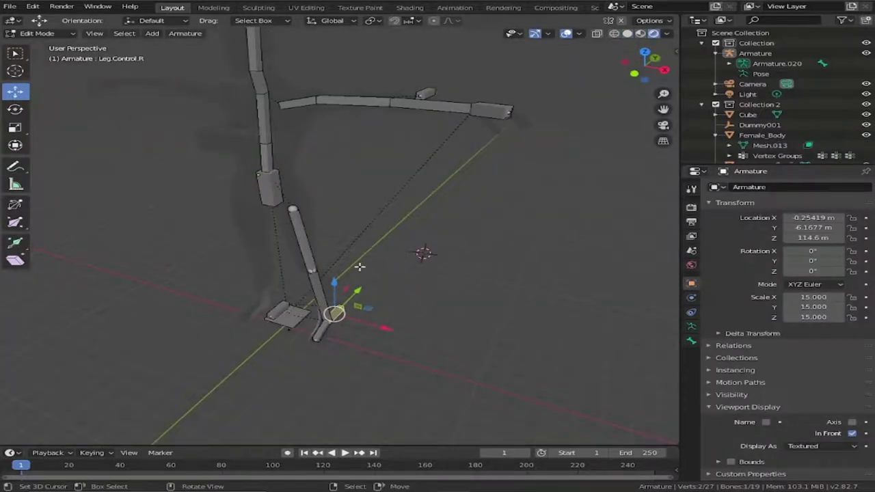
pyautogui.keyDown('shift'); pyautogui.rightClick(316, 286); pyautogui.keyUp('shift')
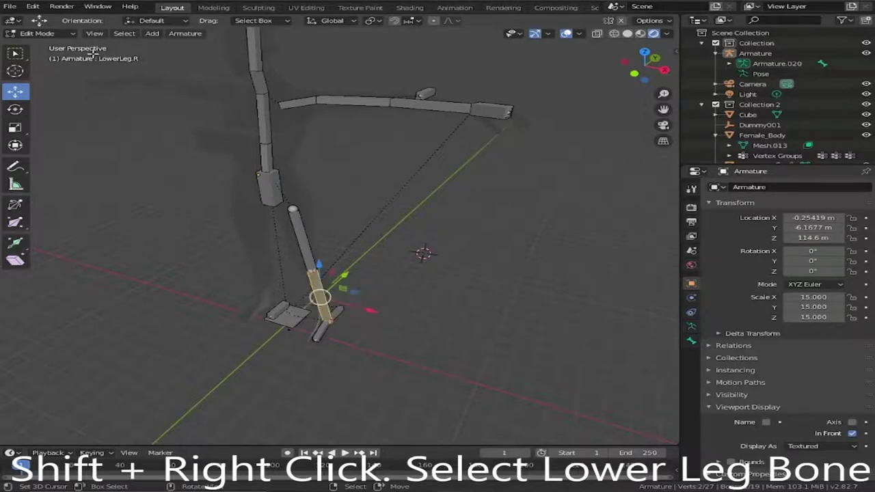
pyautogui.click(71, 34)
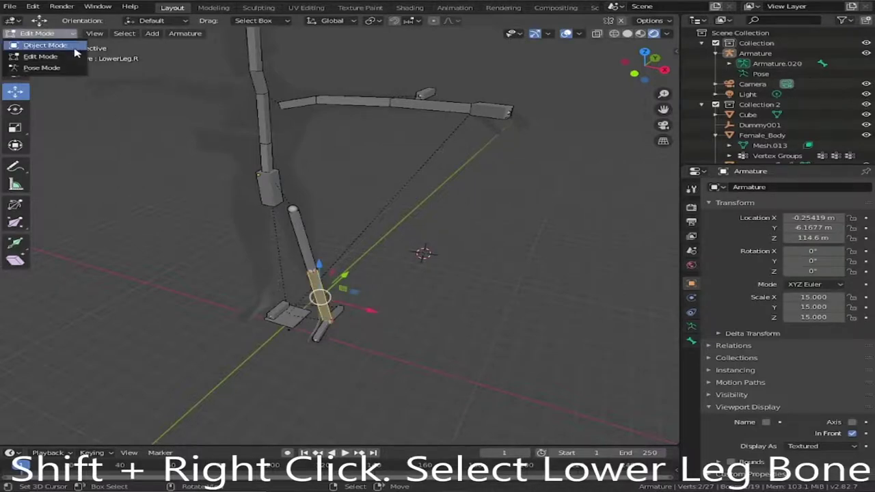
pyautogui.click(43, 67)
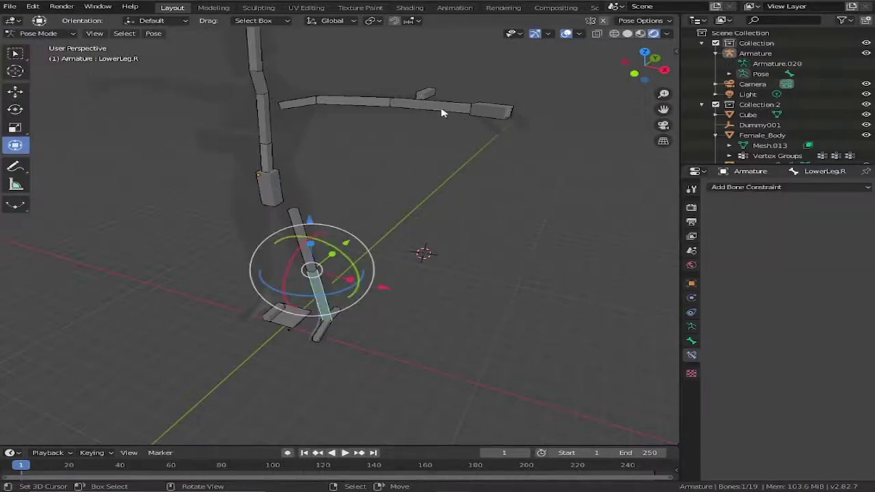
# - Add an Inverse Kinematics bone constraint to the LowerLeg.R bone
pyautogui.moveTo(662, 109); pyautogui.dragTo(630, 10)
pyautogui.scroll(3, 469, 225)
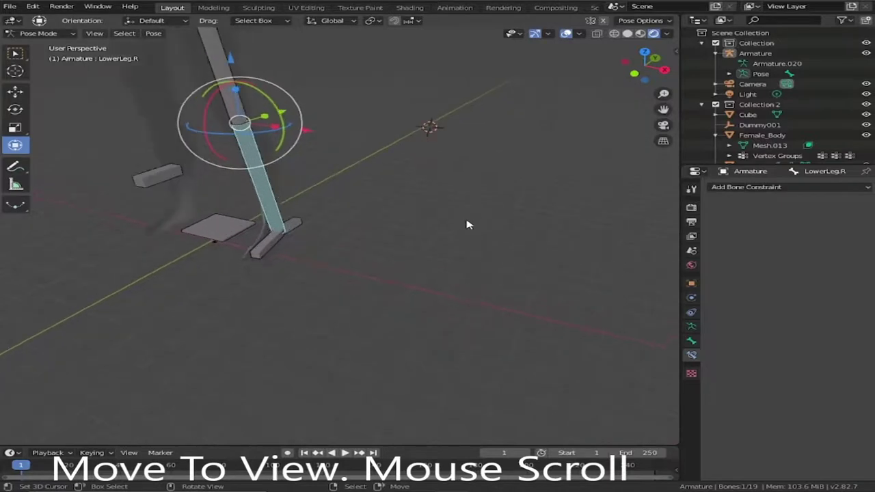
pyautogui.moveTo(663, 109); pyautogui.dragTo(536, 170)
pyautogui.scroll(1, 536, 170)
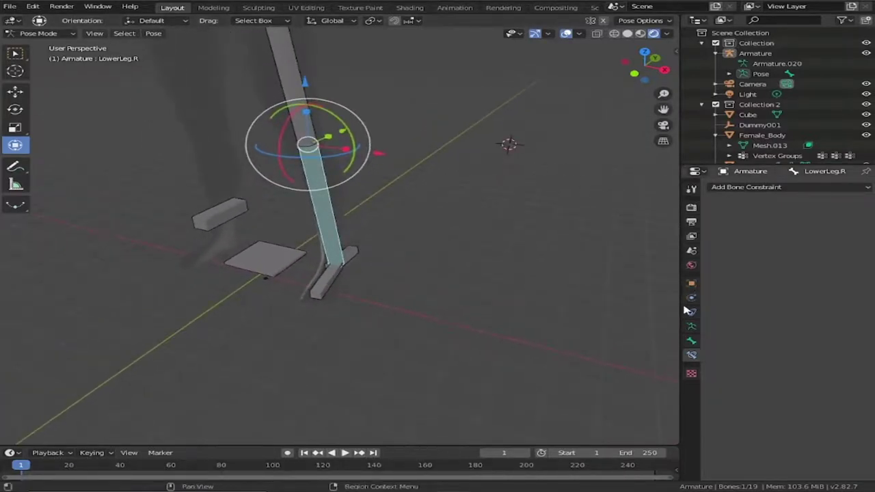
pyautogui.click(692, 356)
pyautogui.click(792, 189)
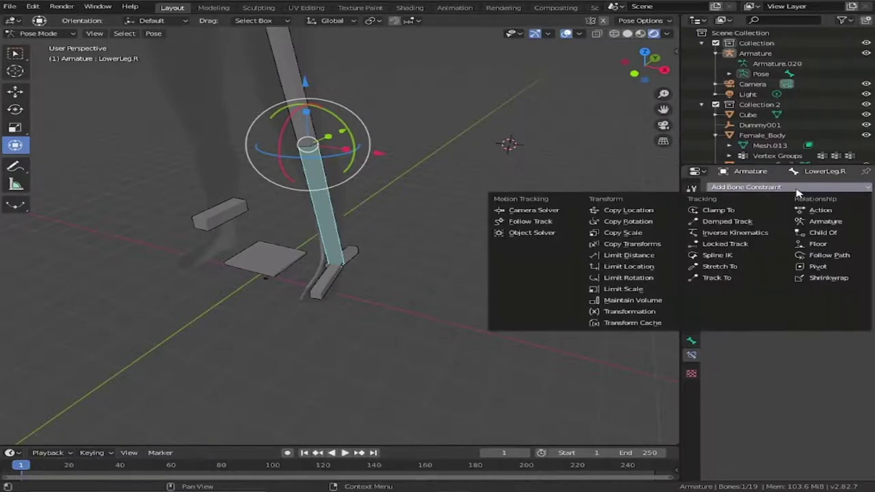
pyautogui.click(735, 232)
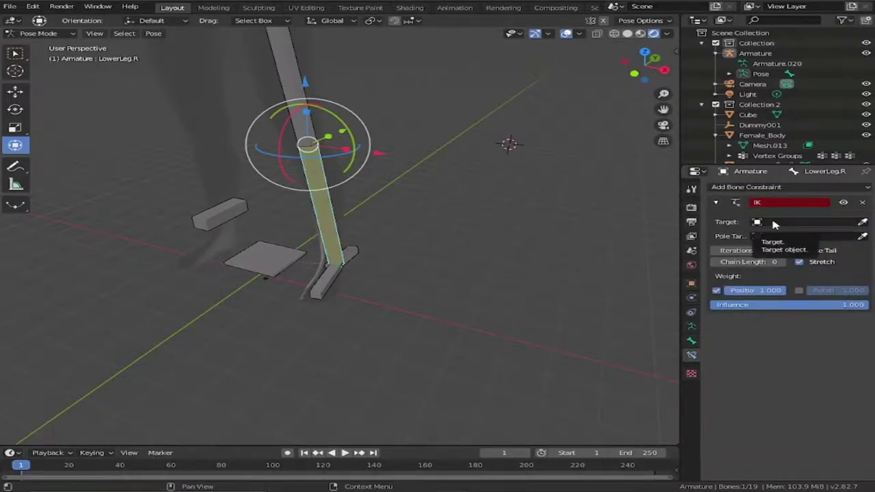
# - Set the IK constraint's target to Armature with bone Leg.Control.R, and its chain length to 2
pyautogui.click(773, 223)
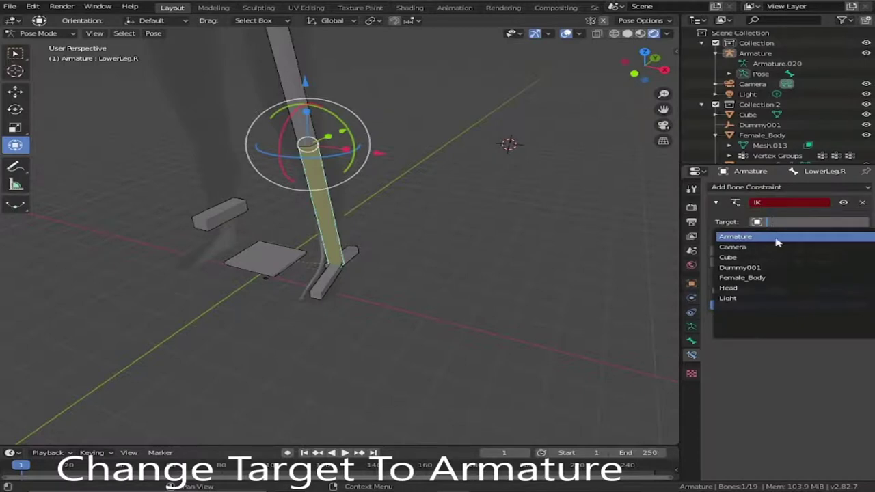
pyautogui.click(777, 238)
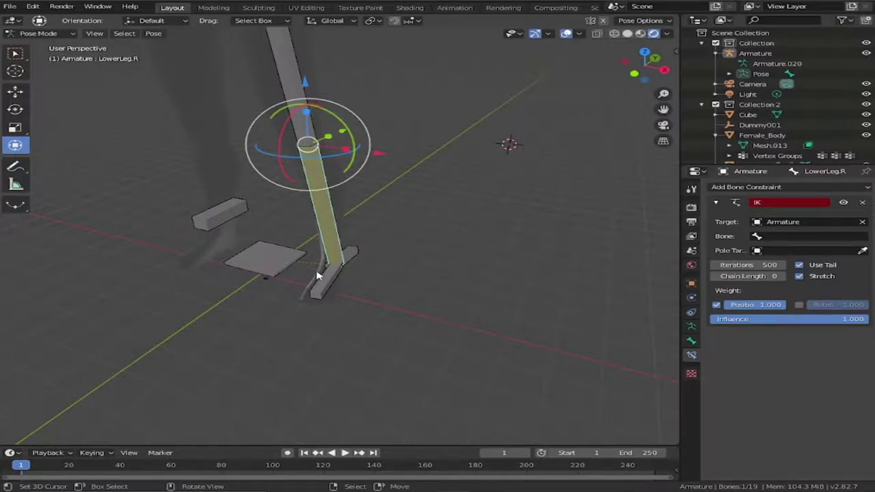
pyautogui.click(778, 237)
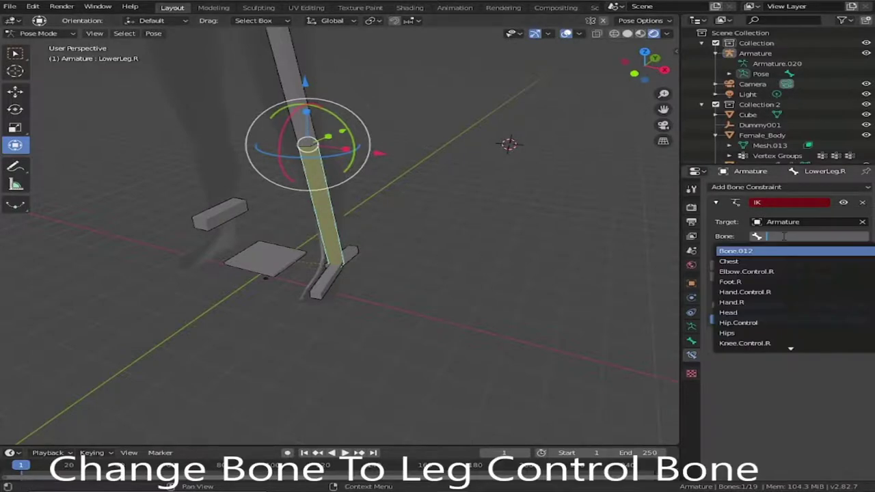
pyautogui.scroll(-3, 786, 332)
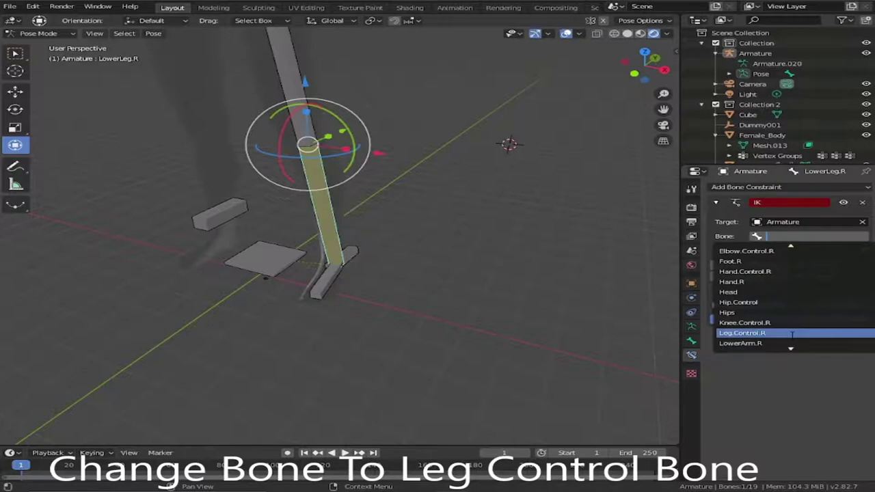
pyautogui.click(791, 335)
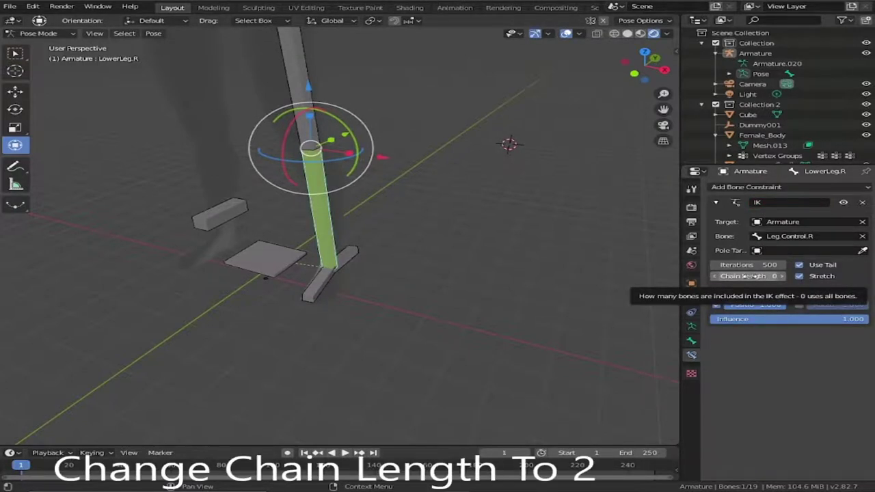
pyautogui.click(752, 277)
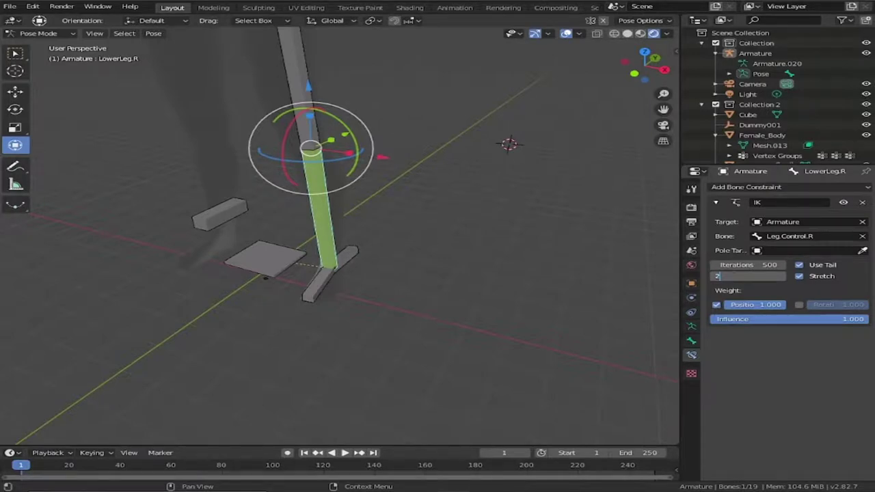
pyautogui.click(784, 253)
# - Set the IK constraint's pole target to Armature with Knee.Control.R as the pole bone
pyautogui.click(784, 252)
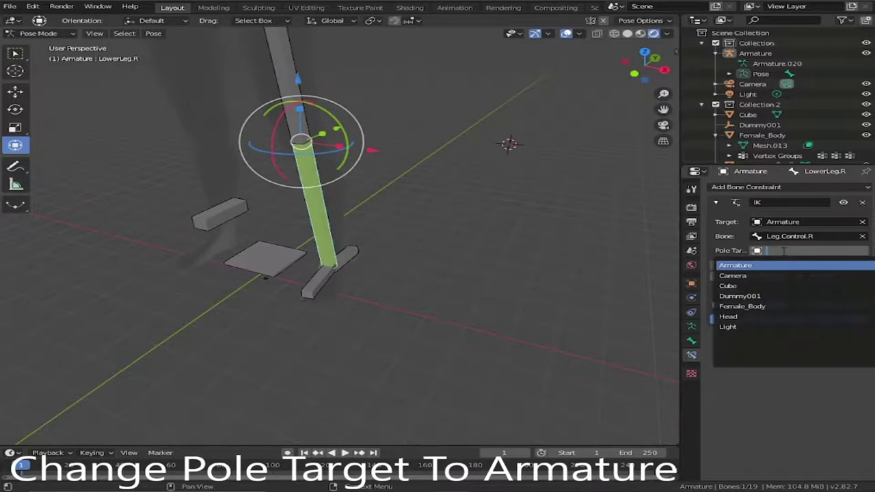
pyautogui.click(784, 266)
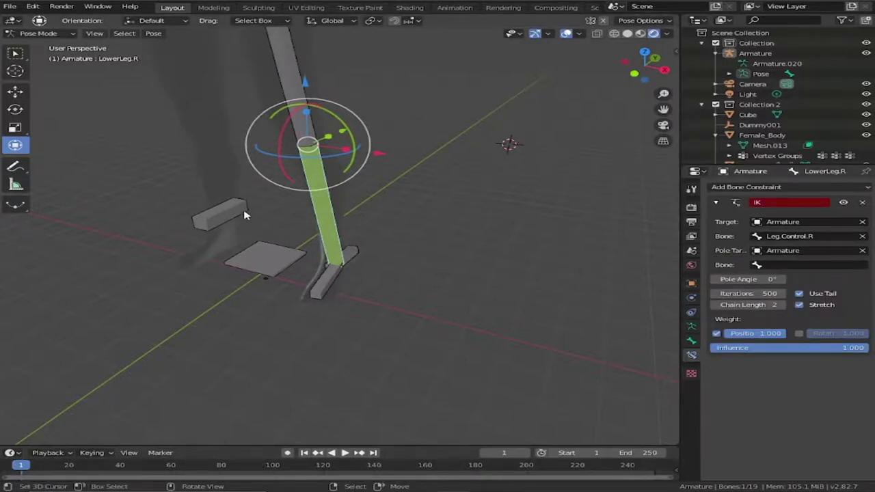
pyautogui.click(786, 266)
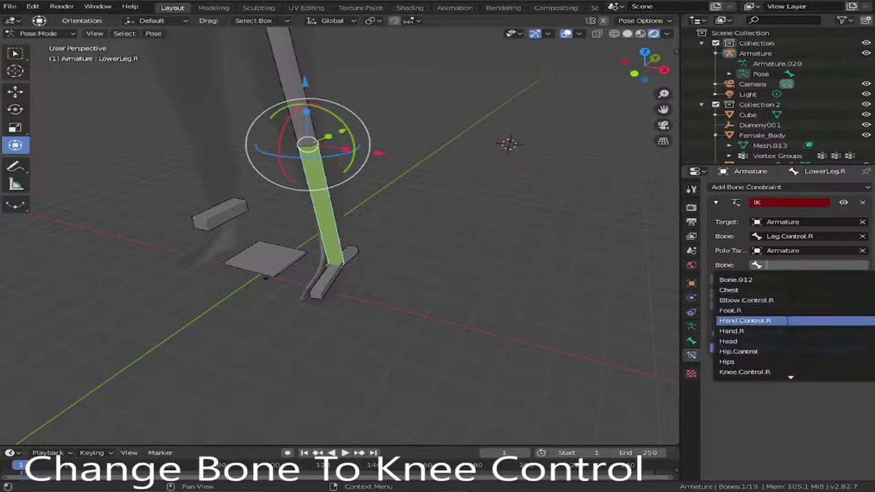
pyautogui.click(790, 373)
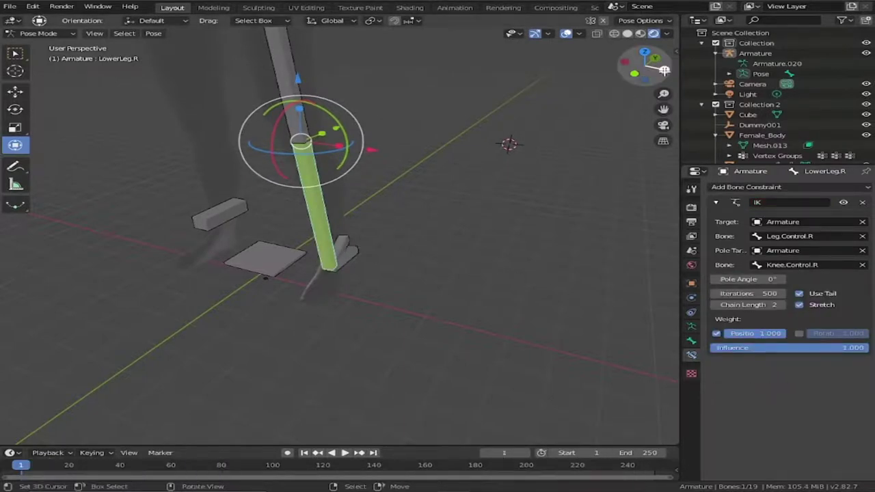
# - Set the pole angle of the LowerLeg.R bone's IK constraint to 180°
pyautogui.moveTo(643, 68); pyautogui.dragTo(488, 201)
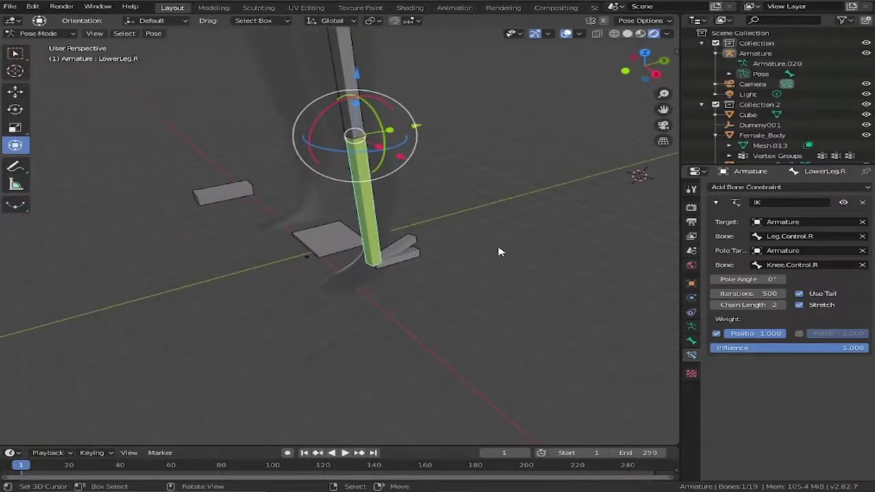
pyautogui.click(741, 279)
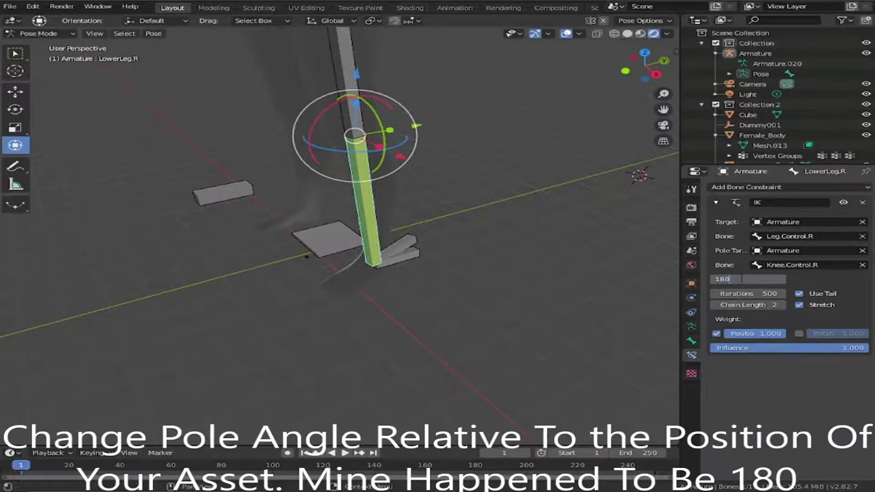
pyautogui.write('180')
pyautogui.press('Return')
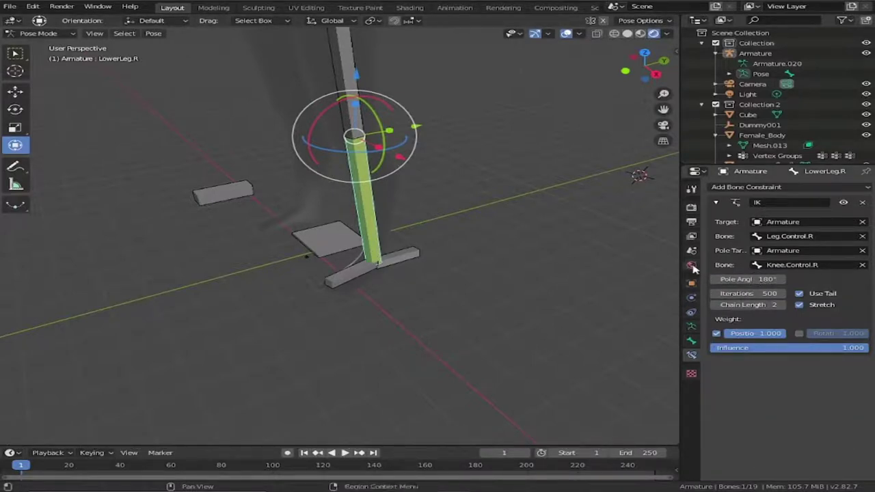
# - Move the Leg.Control.R bone freely in the pose to test how the leg follows it
pyautogui.click(417, 256)
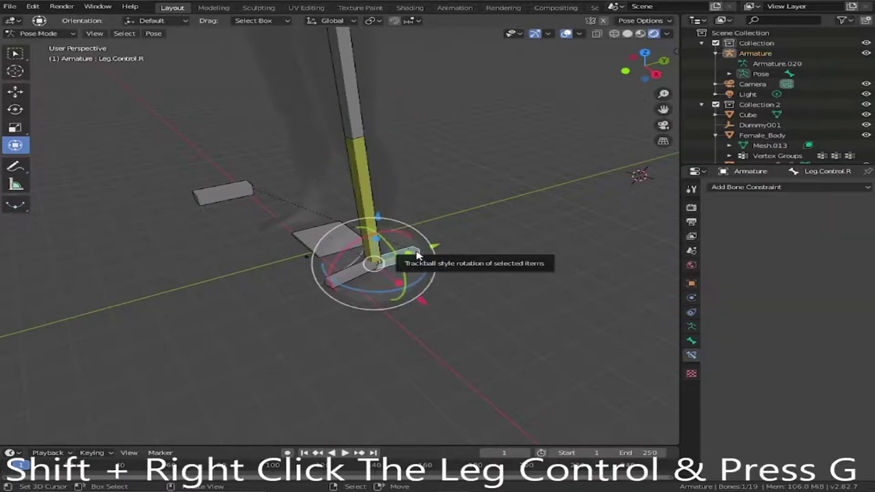
pyautogui.press('g')
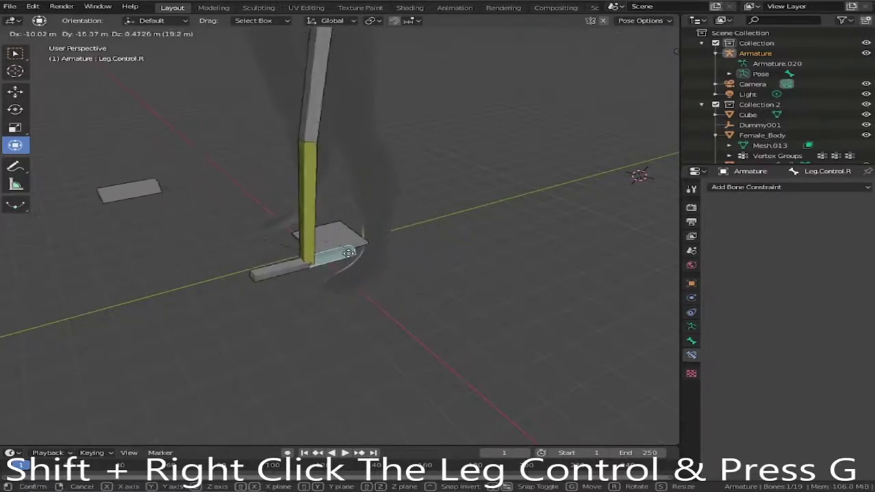
pyautogui.click(410, 263)
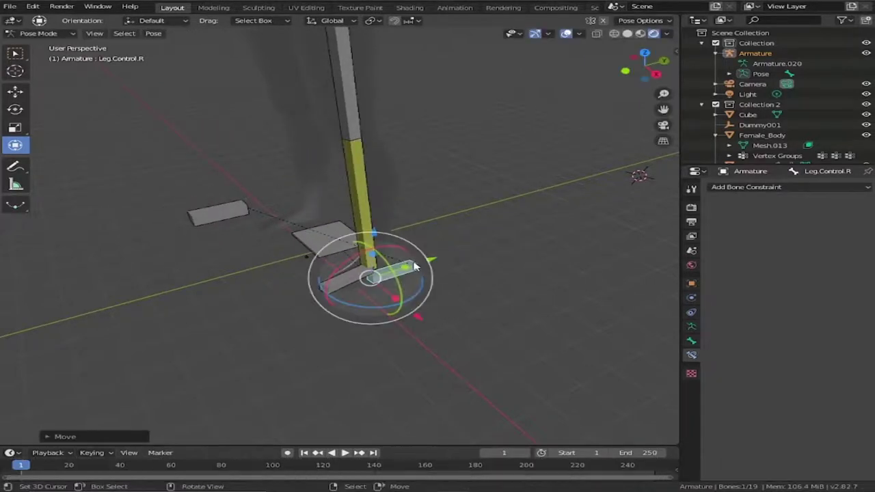
# - Test the knee bend from the side by moving the Leg.Control.R bone around and placing it back near the foot
pyautogui.moveTo(646, 68); pyautogui.dragTo(636, 67)
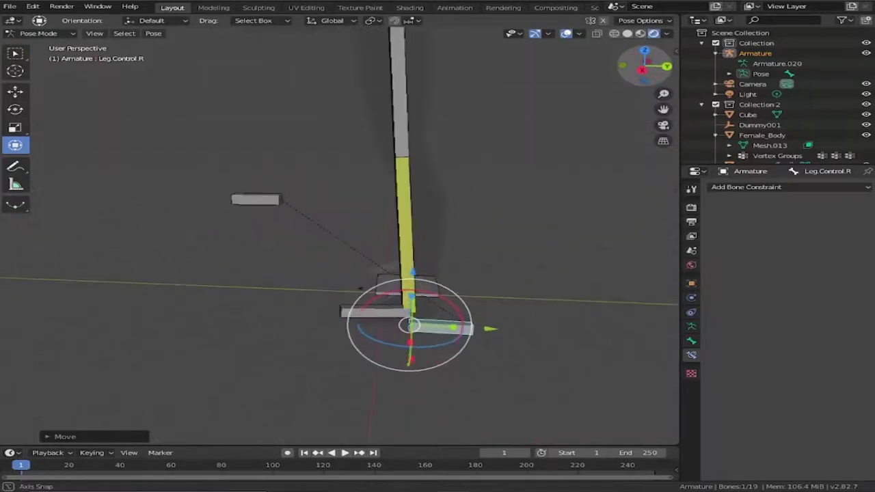
pyautogui.press('g')
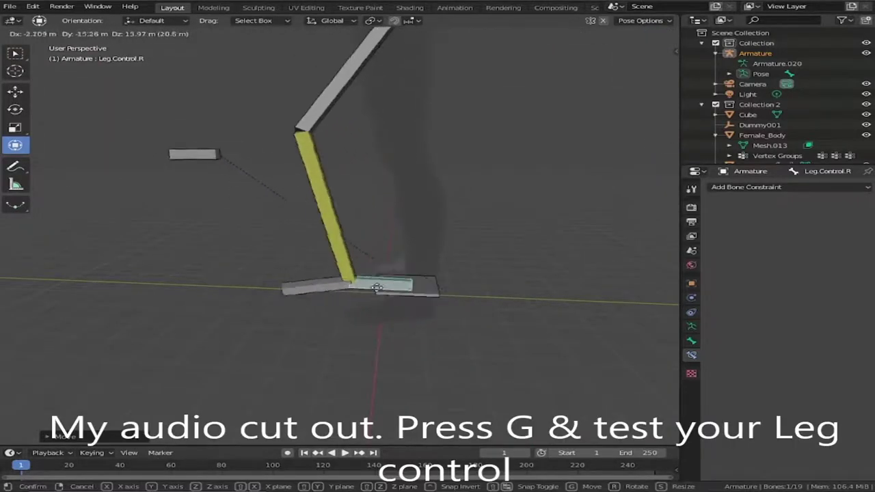
pyautogui.click(438, 313)
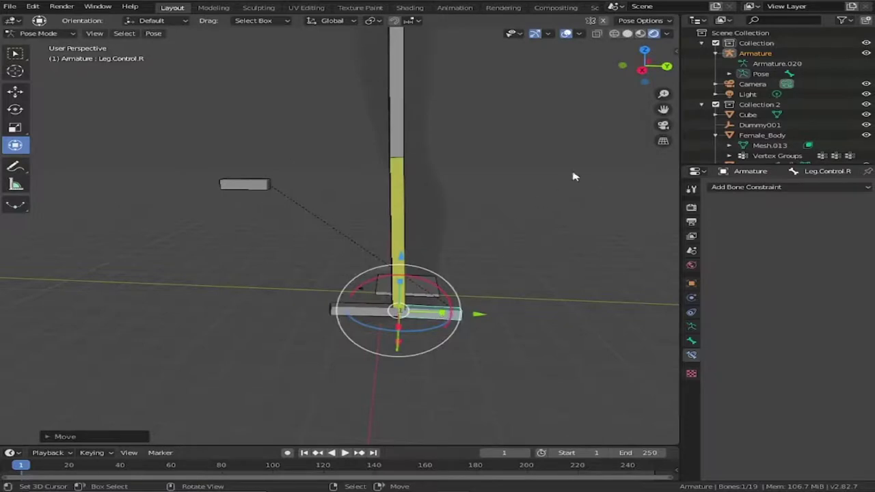
# - Add an Inverse Kinematics constraint to the LowerArm.R bone
pyautogui.moveTo(645, 71); pyautogui.dragTo(651, 155)
pyautogui.scroll(5, 371, 194)
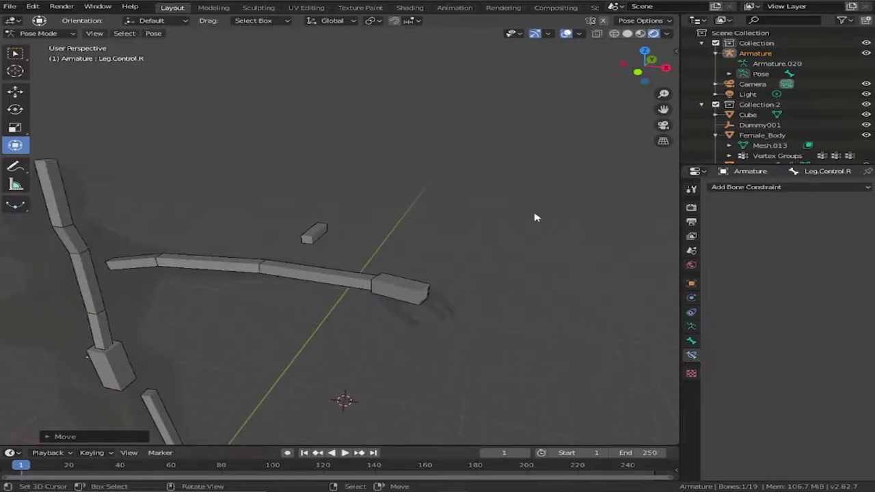
pyautogui.moveTo(663, 109); pyautogui.dragTo(738, 84)
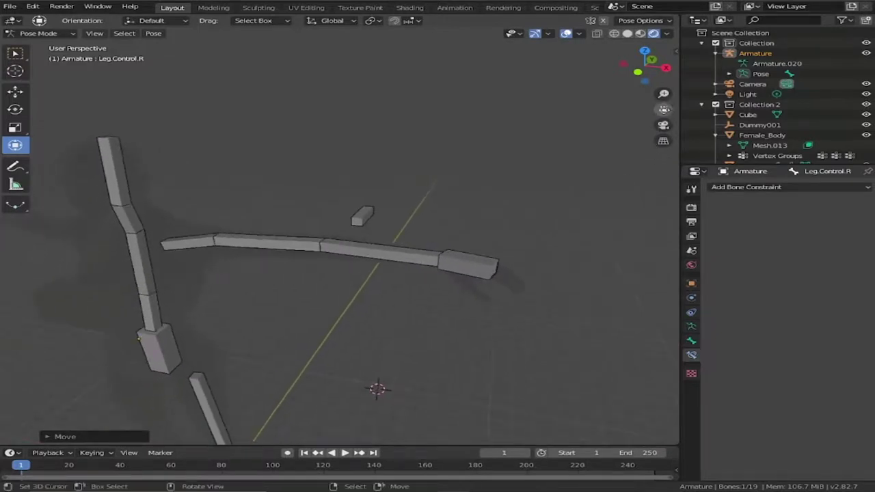
pyautogui.keyDown('shift'); pyautogui.rightClick(349, 254); pyautogui.keyUp('shift')
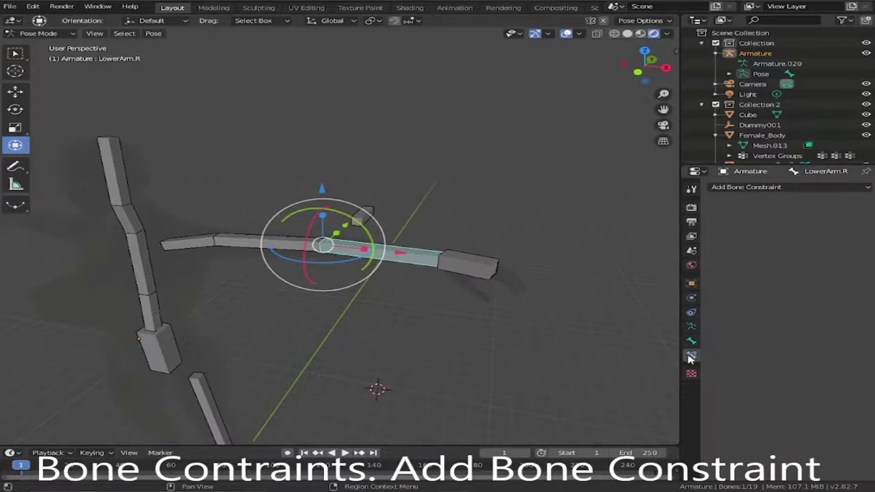
pyautogui.click(788, 189)
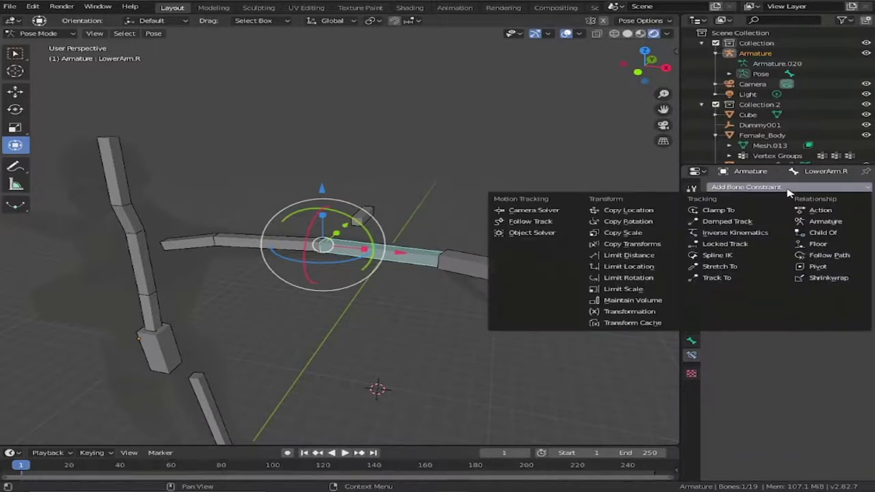
pyautogui.click(770, 236)
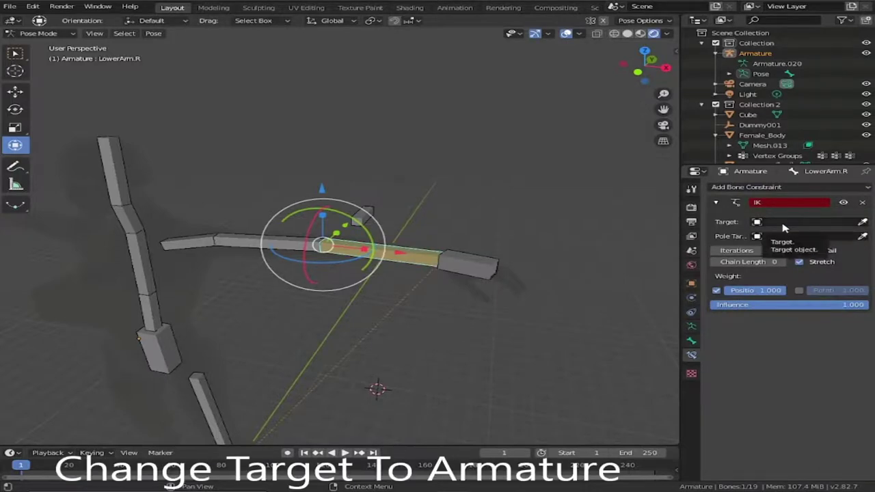
# - Set the LowerArm.R IK constraint's target to Armature with bone Hand.Control.R, and its chain length to 2
pyautogui.click(783, 222)
pyautogui.click(784, 235)
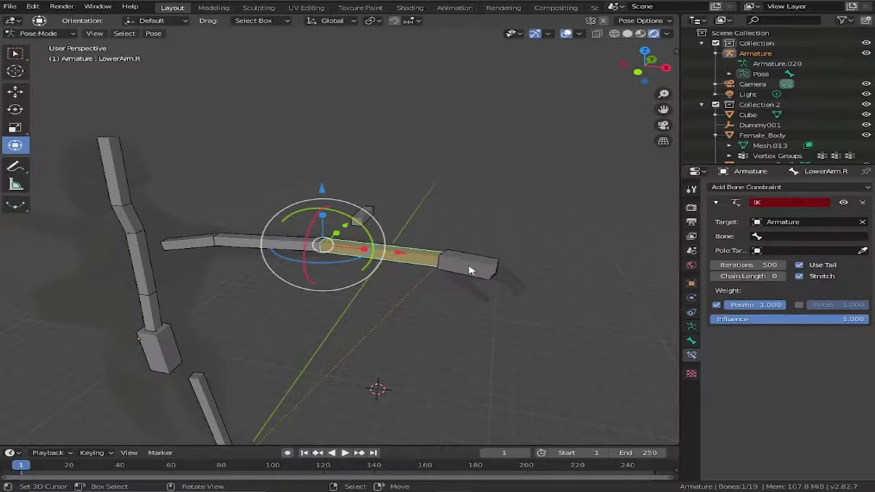
pyautogui.click(779, 236)
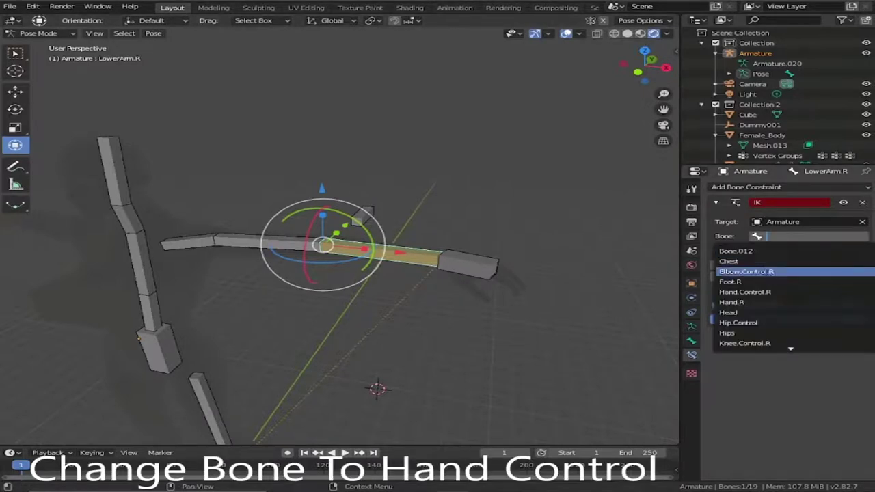
pyautogui.click(787, 294)
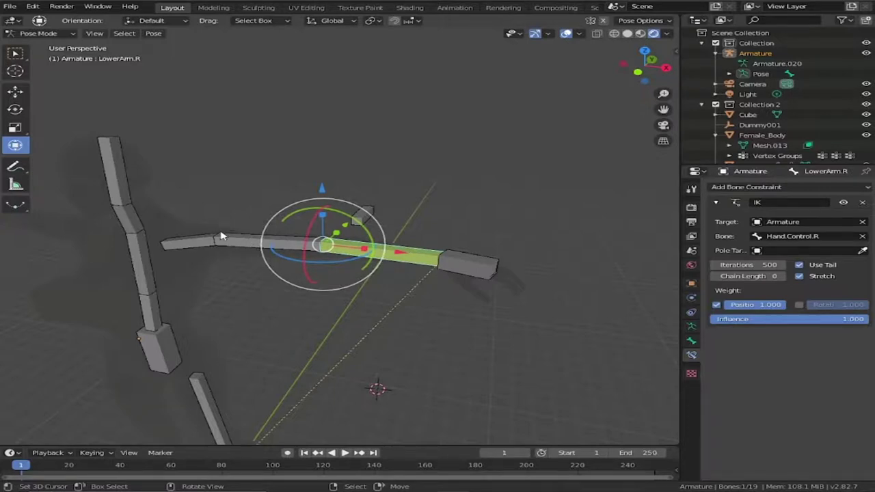
pyautogui.click(751, 276)
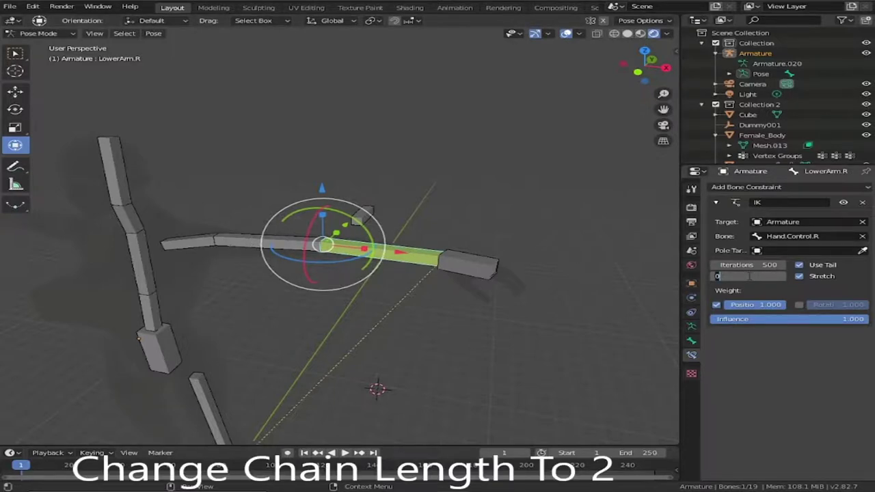
pyautogui.write('2')
pyautogui.press('Return')
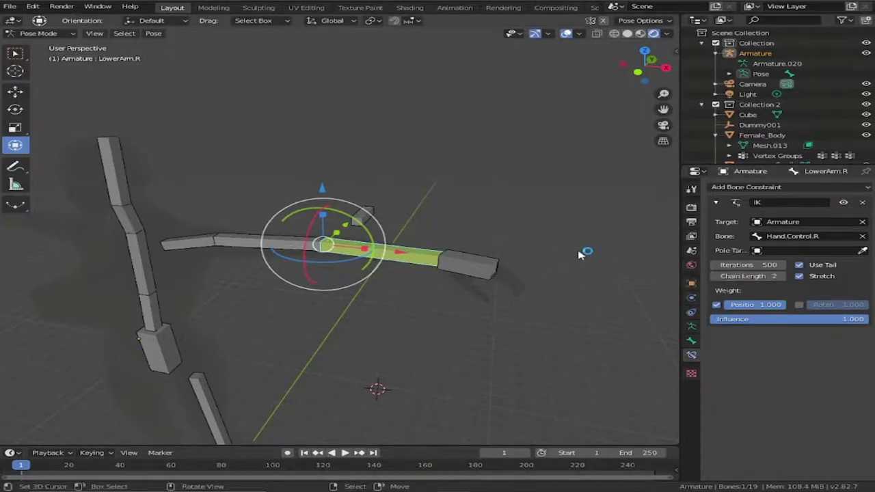
# - Set the LowerArm.R IK constraint's pole target to Armature with Elbow.Control.R as the pole bone
pyautogui.click(790, 251)
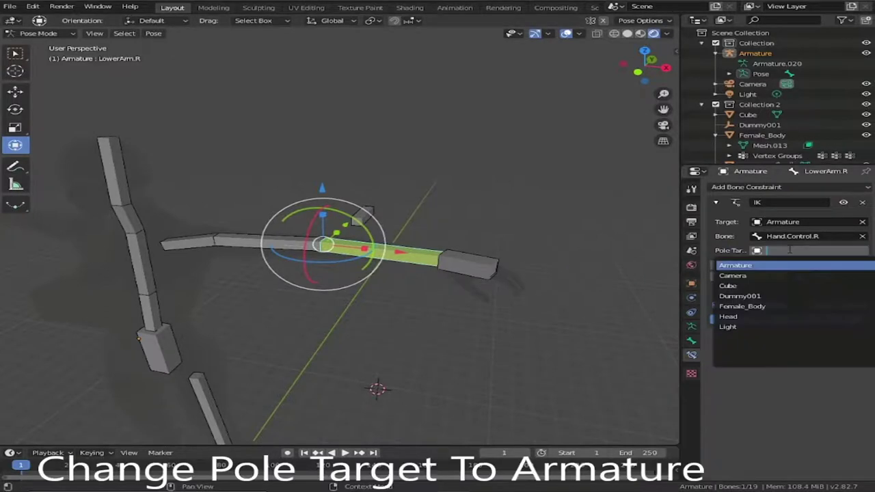
pyautogui.click(788, 267)
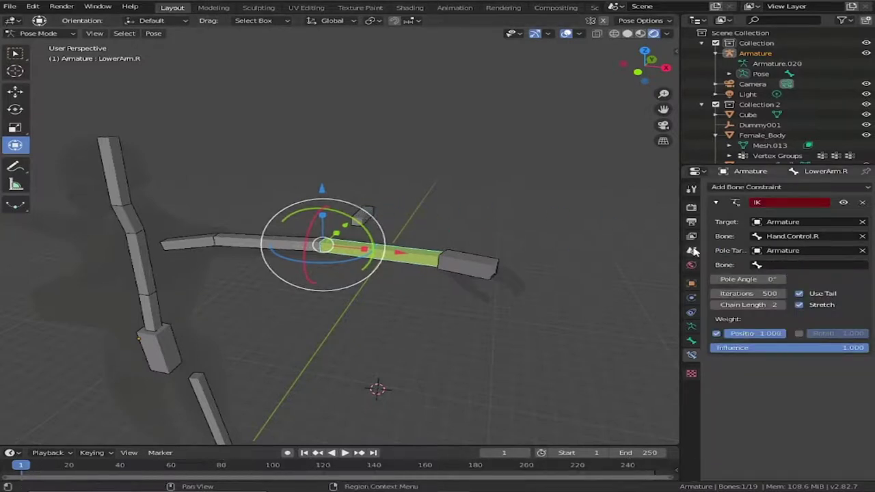
pyautogui.click(789, 264)
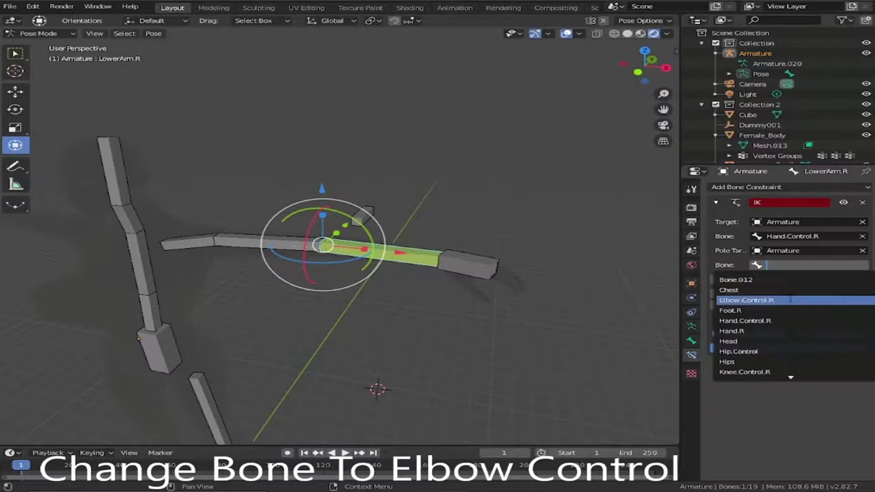
pyautogui.click(791, 301)
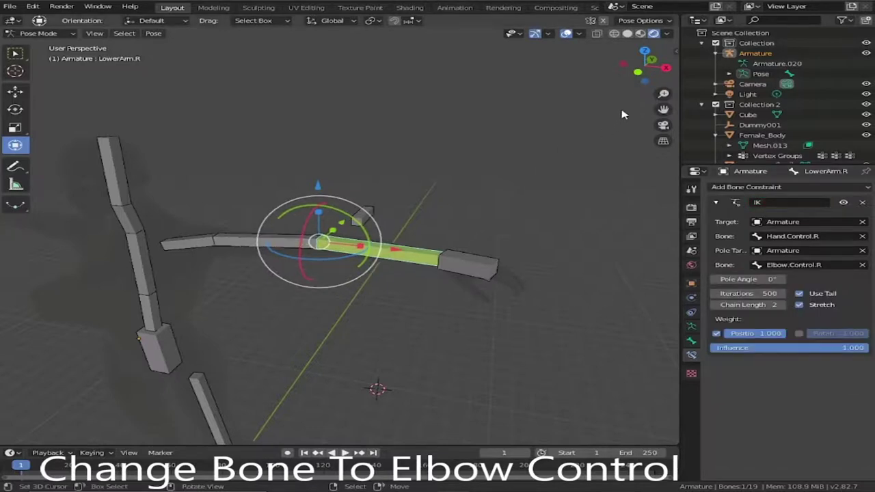
# - Set the pole angle of the LowerArm.R bone's IK constraint to -90°
pyautogui.moveTo(642, 66); pyautogui.dragTo(632, 77)
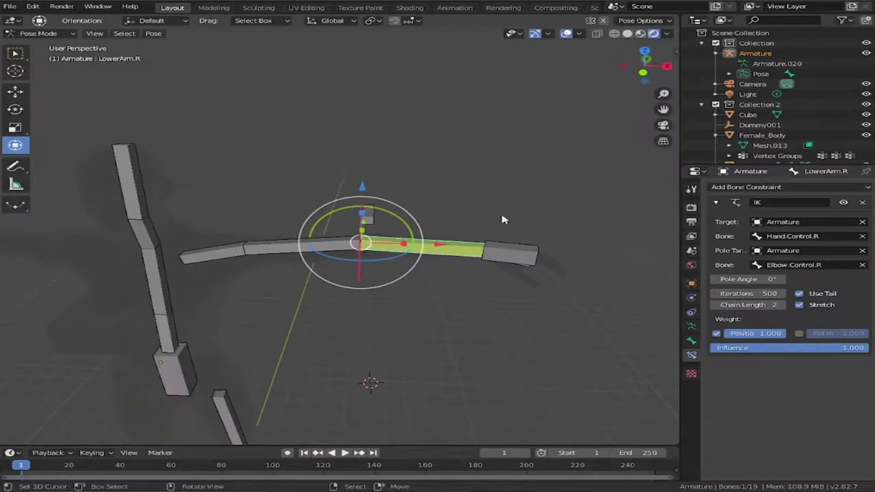
pyautogui.click(750, 279)
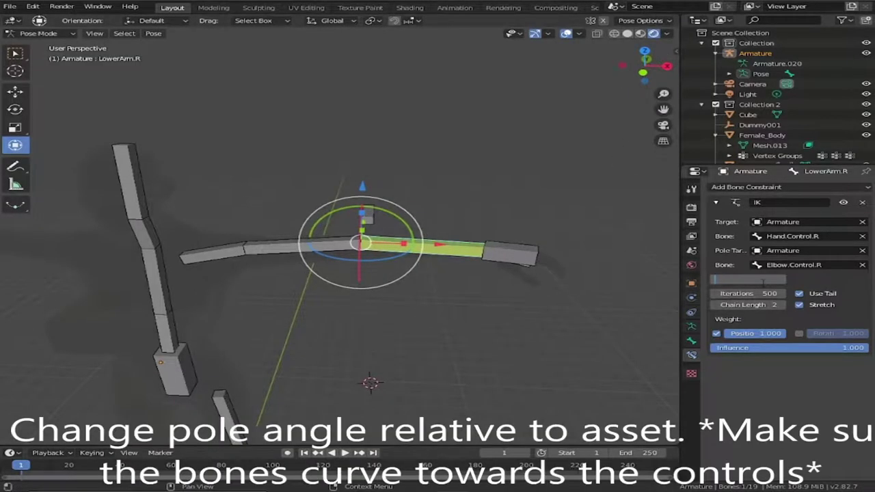
pyautogui.write('-90')
pyautogui.press('Return')
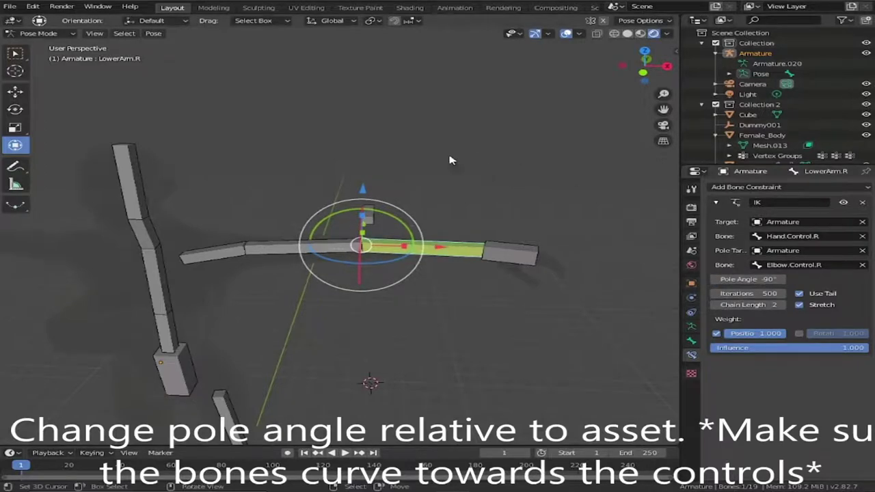
# - Move the Hand.Control.R bone freely in the pose to test how the arm and elbow follow it
pyautogui.moveTo(645, 68); pyautogui.dragTo(641, 72)
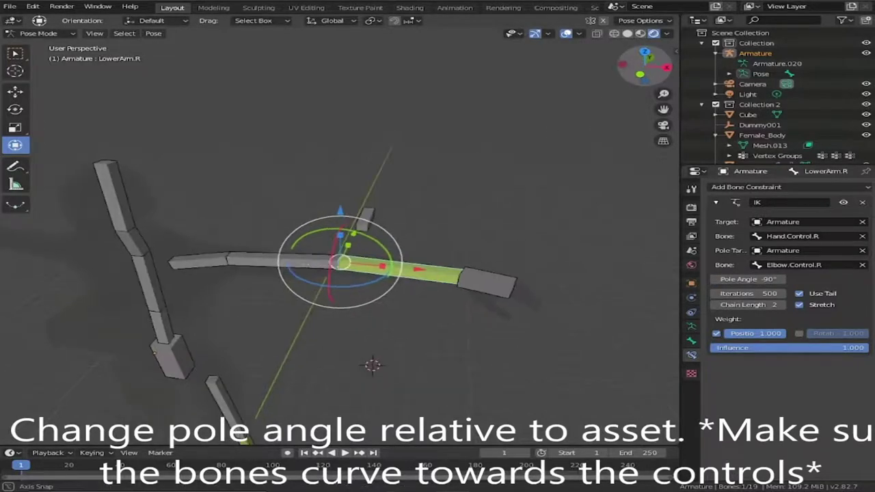
pyautogui.keyDown('shift'); pyautogui.rightClick(488, 277); pyautogui.keyUp('shift')
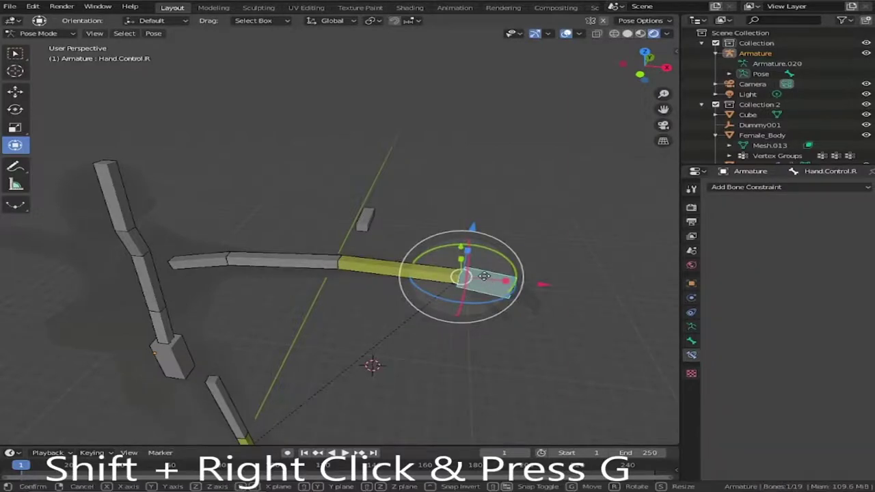
pyautogui.press('g')
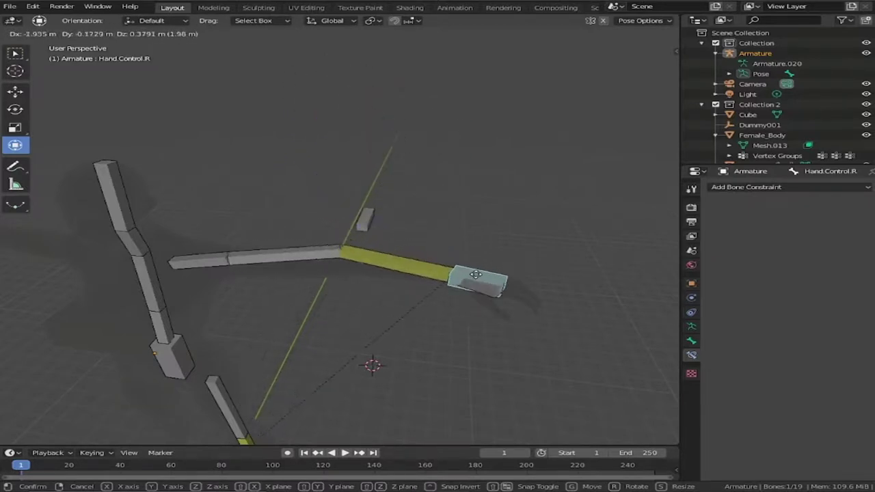
pyautogui.click(482, 276)
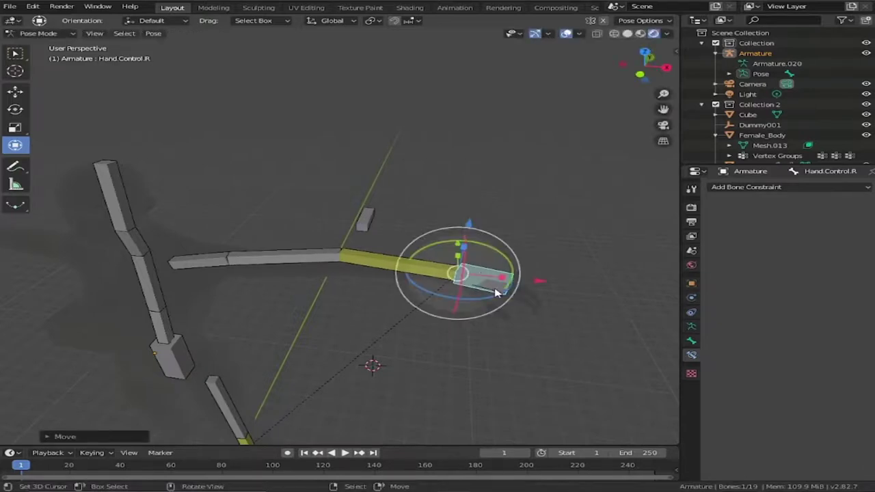
# - Add a Copy Rotation constraint to the Hand.R bone
pyautogui.click(498, 293)
pyautogui.click(497, 287)
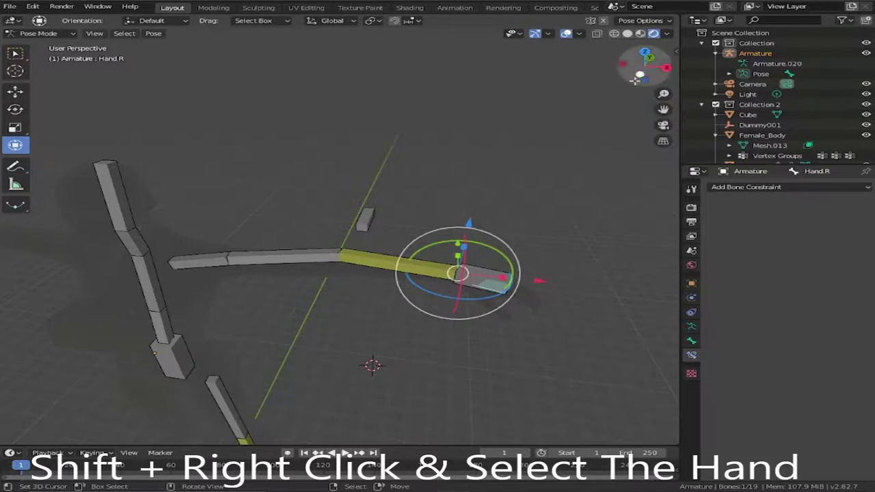
pyautogui.moveTo(663, 109); pyautogui.dragTo(579, 54)
pyautogui.scroll(2, 420, 234)
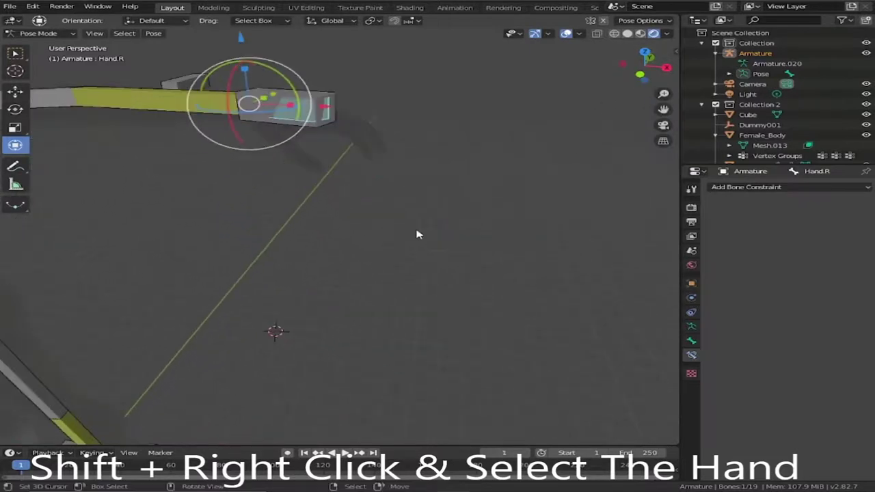
pyautogui.click(691, 340)
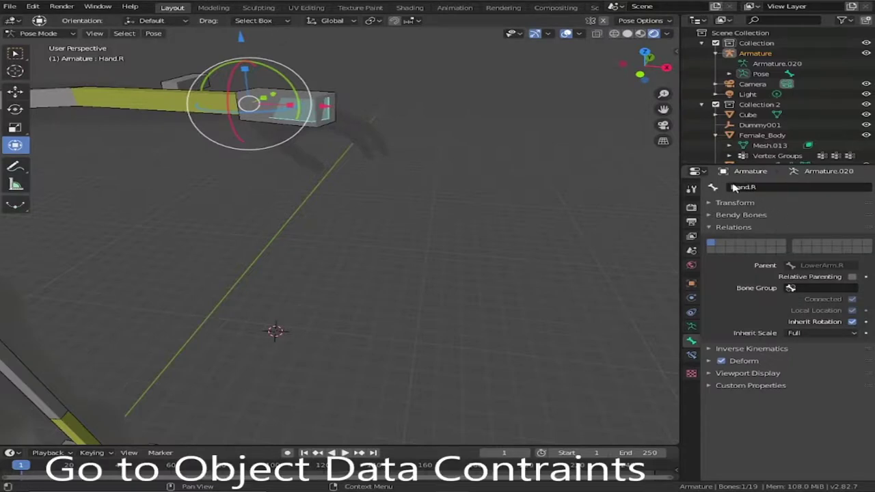
pyautogui.click(691, 354)
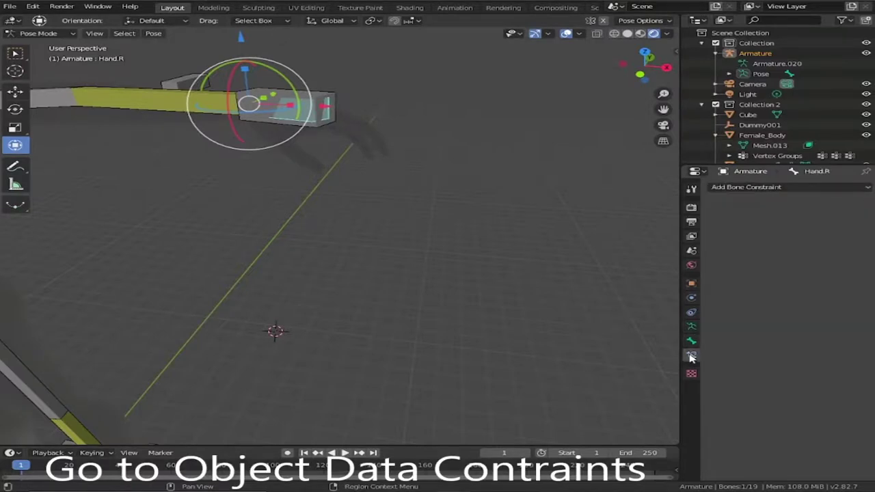
pyautogui.click(779, 187)
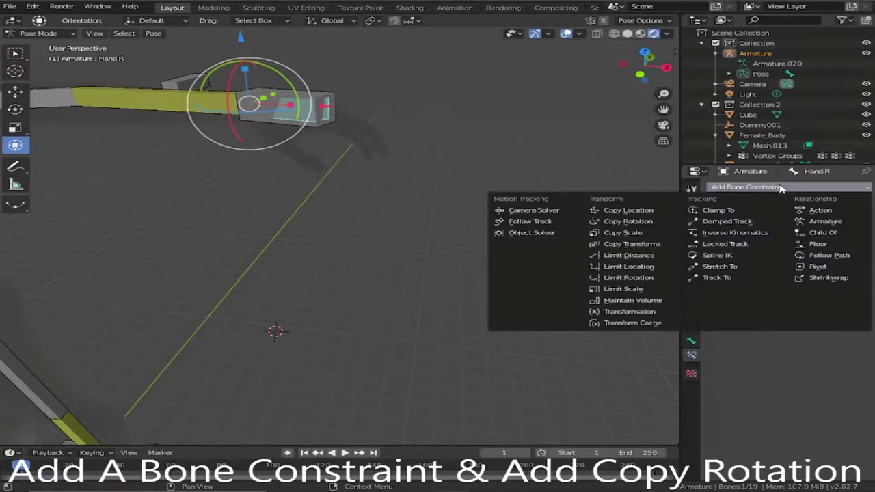
pyautogui.click(669, 225)
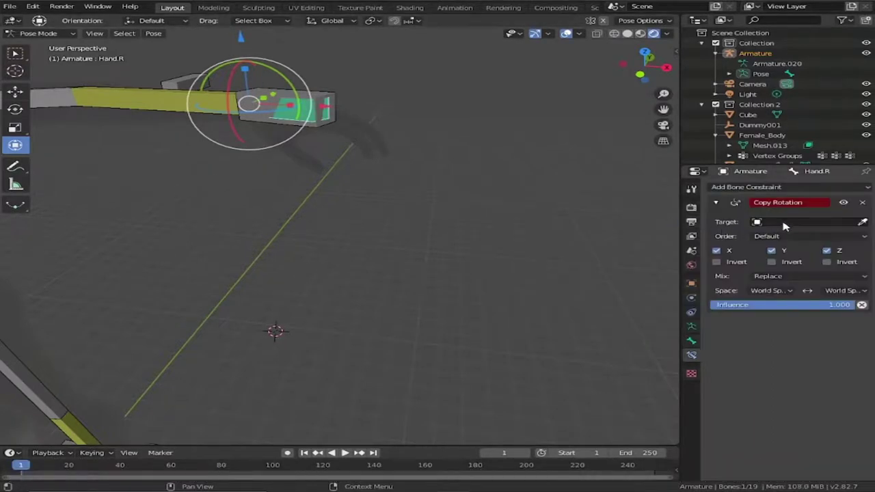
# - Set the Hand.R Copy Rotation constraint's target to Armature with Hand.Control.R as the bone
pyautogui.click(783, 224)
pyautogui.click(791, 236)
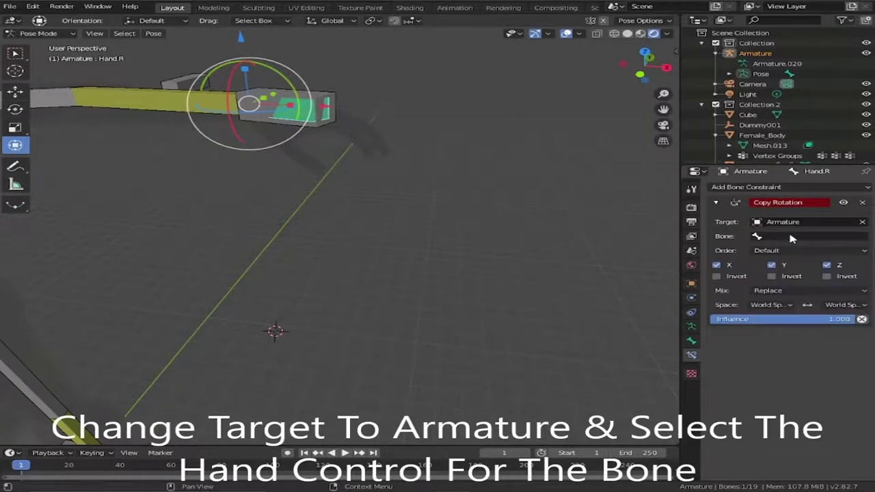
pyautogui.click(791, 236)
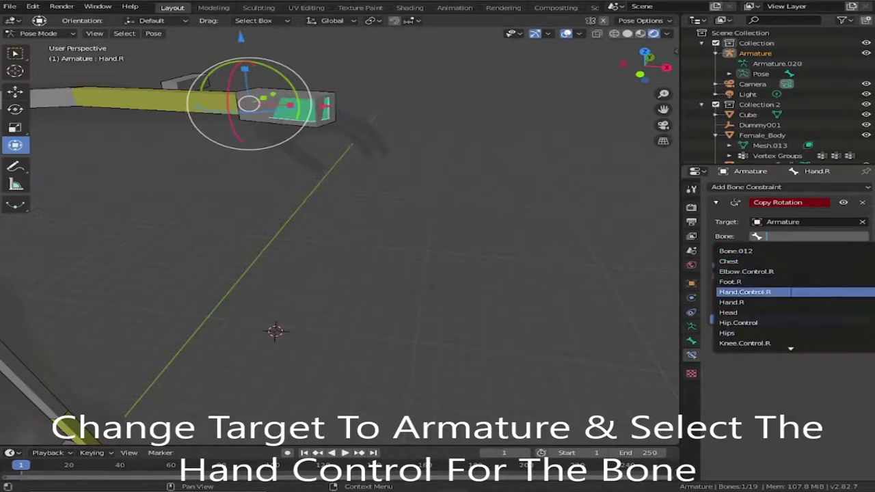
pyautogui.click(798, 292)
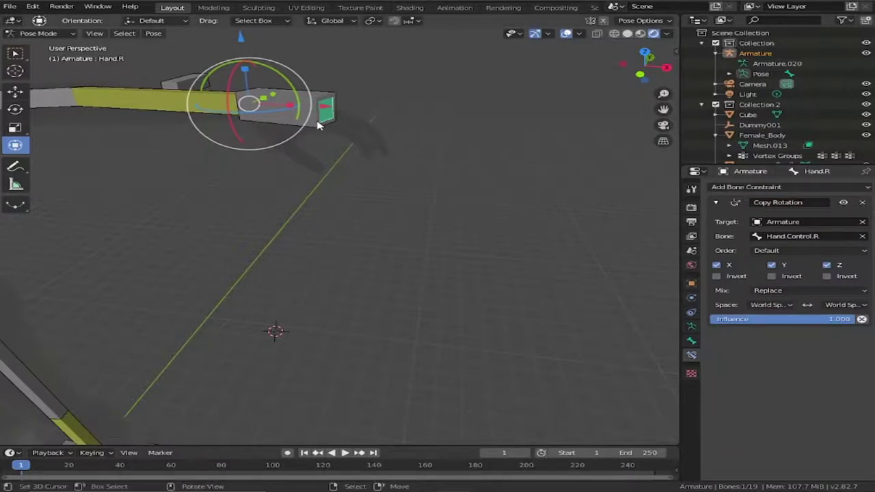
# - Try rotating the Hand.R bone and moving the Hand.Control.R bone to test how the hand follows its control
pyautogui.moveTo(317, 125); pyautogui.dragTo(302, 132, button='middle')
pyautogui.press('r')
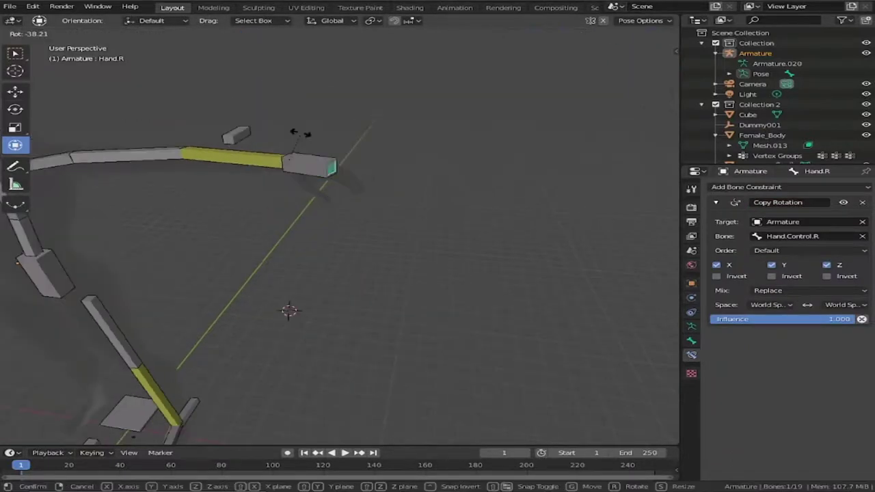
pyautogui.press('g')
pyautogui.click(313, 162)
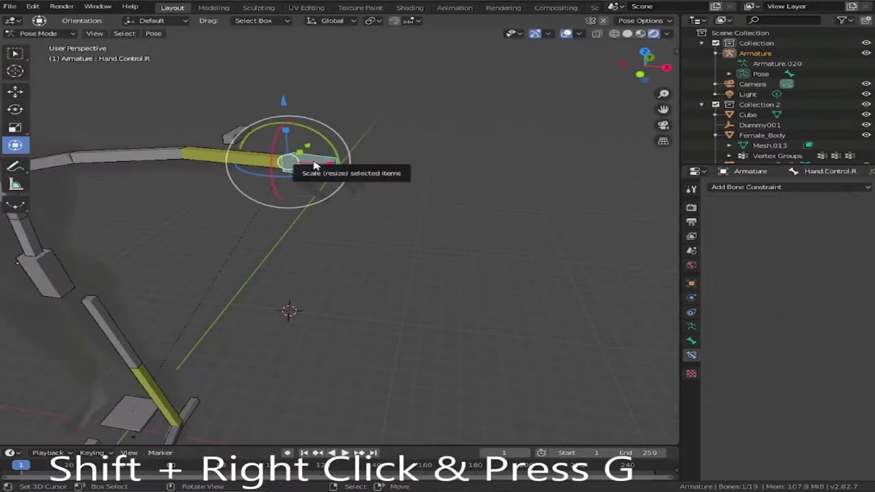
pyautogui.press('g')
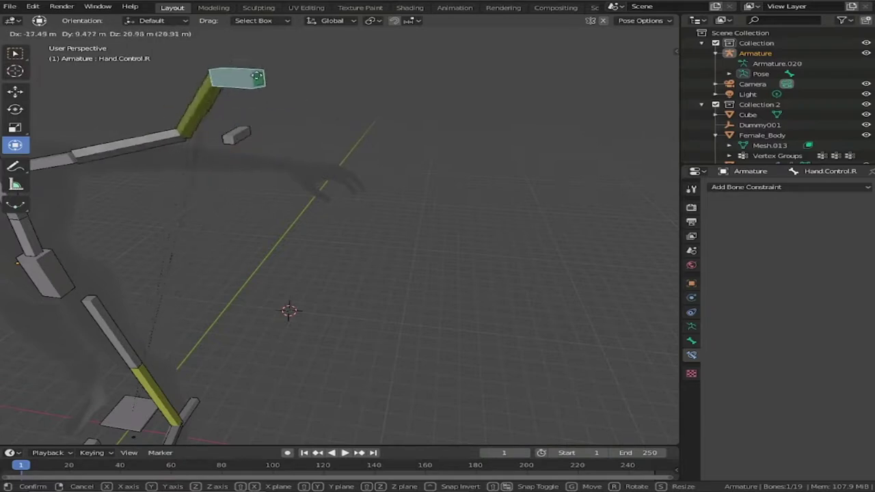
pyautogui.click(232, 99)
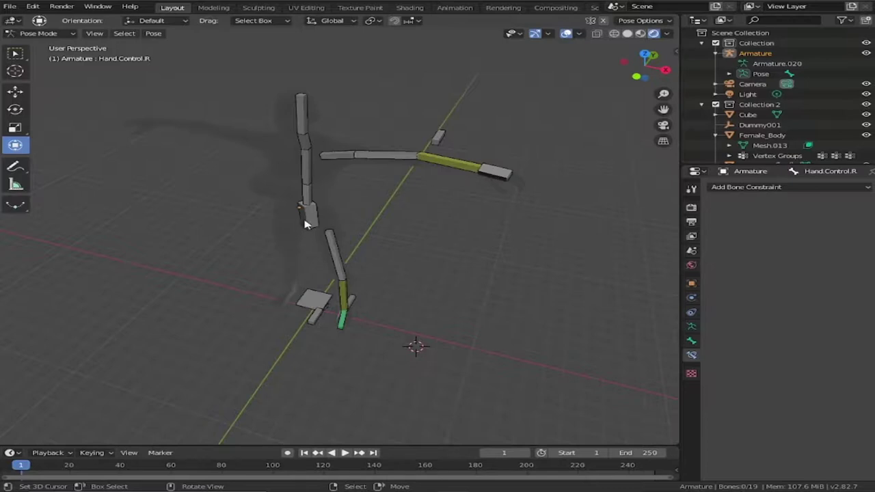
# - Turn off Deform for the Hand.Control.R, Leg.Control.R and Master.Control bones
pyautogui.click(491, 177)
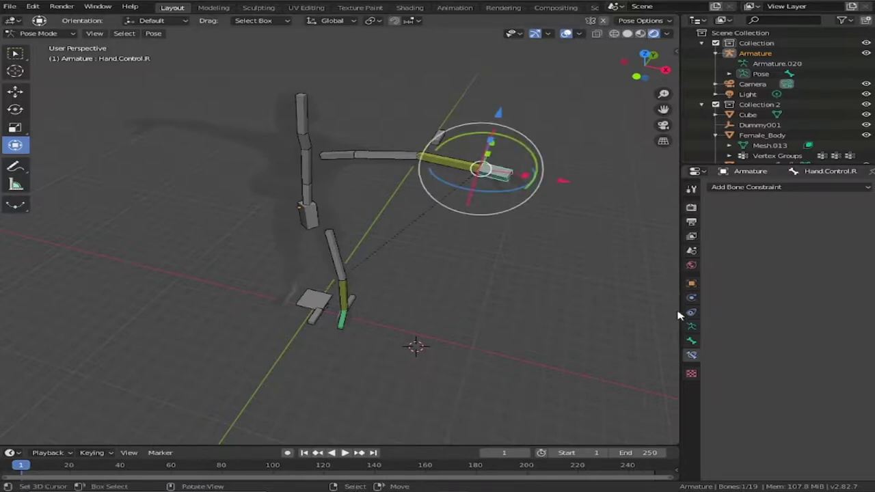
pyautogui.click(691, 341)
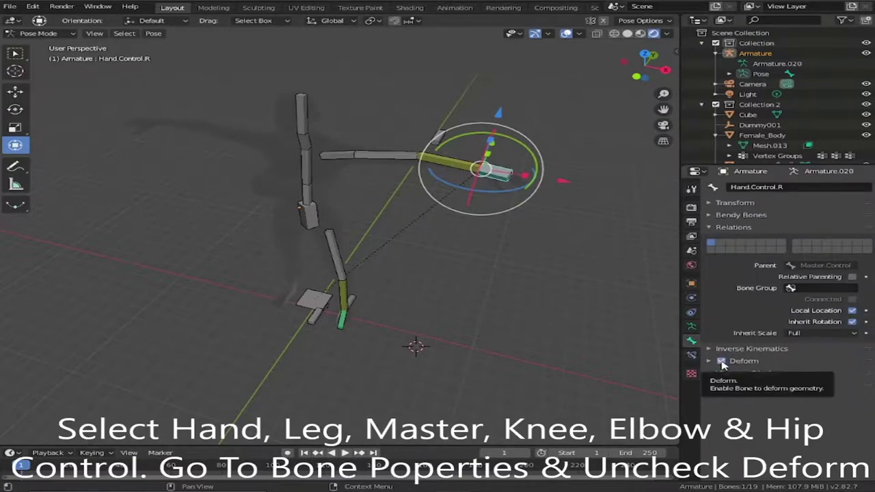
pyautogui.click(721, 361)
pyautogui.click(347, 303)
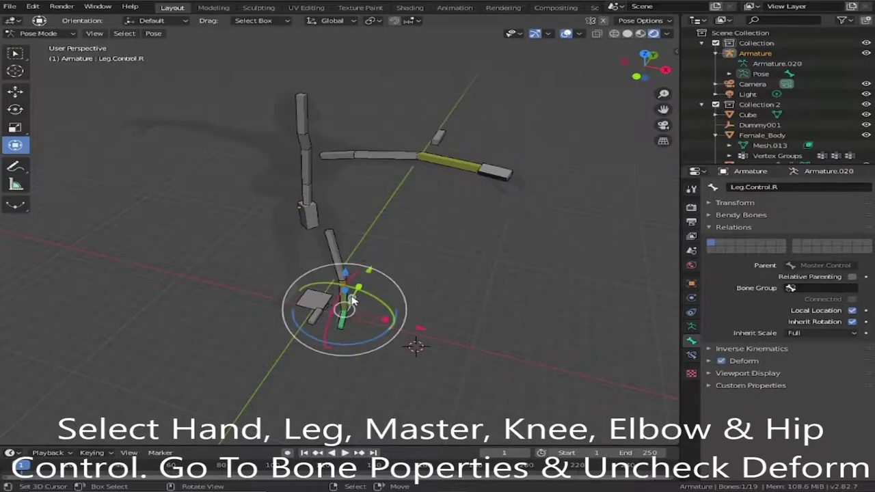
pyautogui.click(721, 361)
pyautogui.click(312, 300)
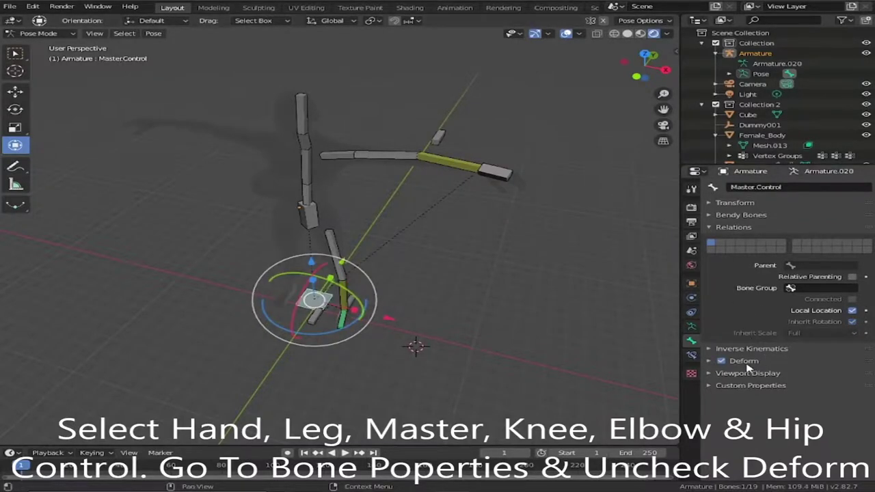
pyautogui.click(721, 361)
# - Turn off Deform for the Knee.Control.R, Hip.Control and Elbow.Control.R bones
pyautogui.click(317, 318)
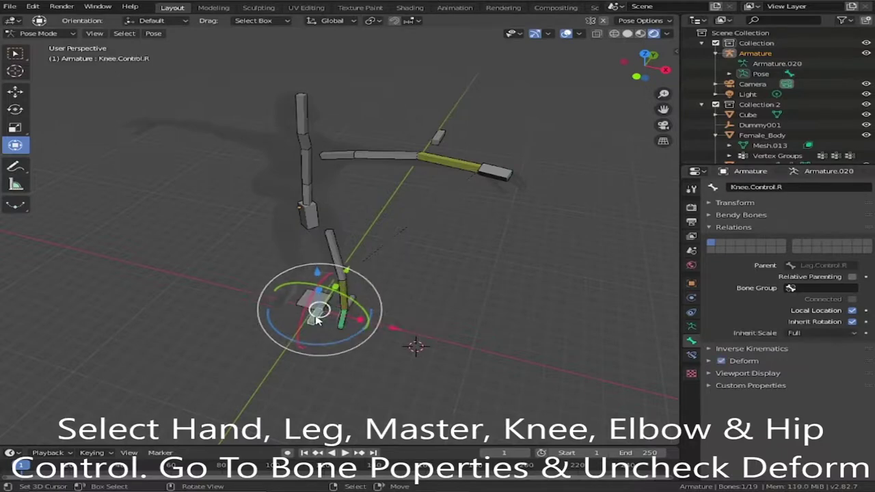
pyautogui.click(721, 361)
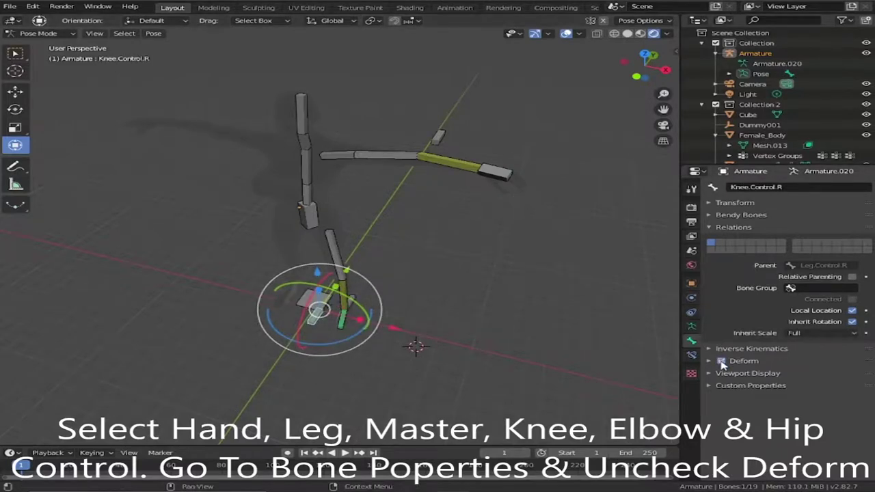
pyautogui.click(317, 220)
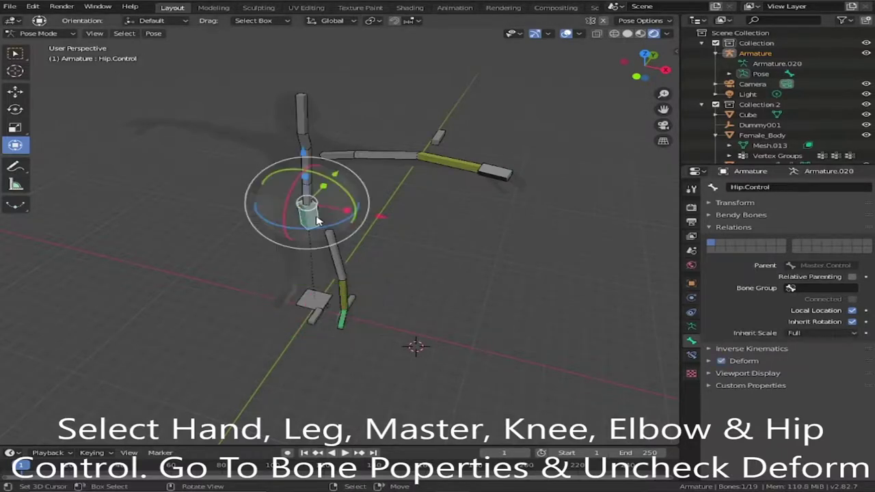
pyautogui.click(721, 362)
pyautogui.click(438, 136)
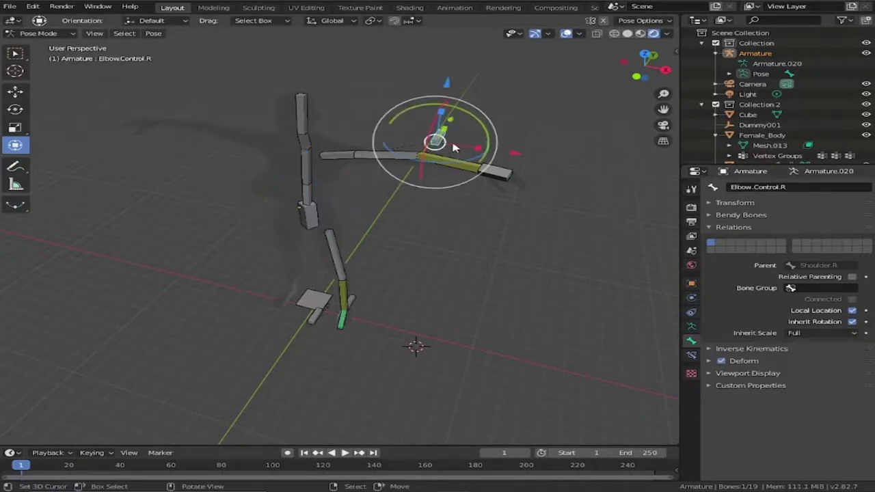
pyautogui.click(721, 361)
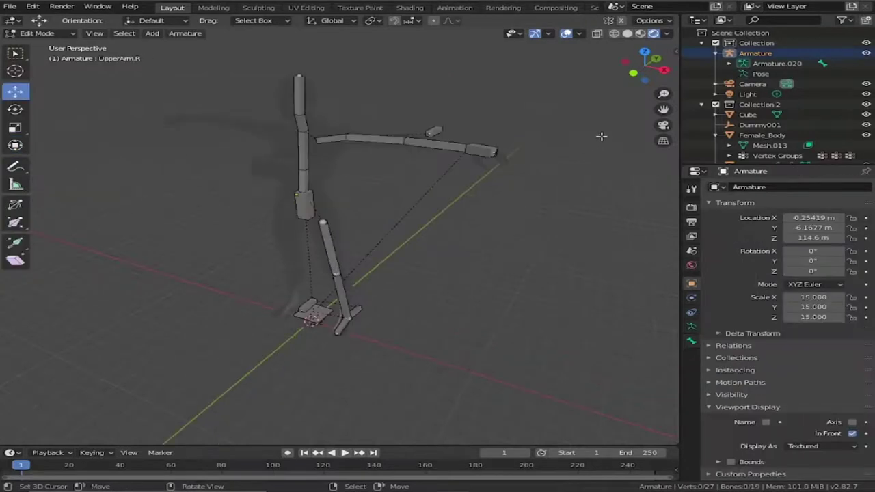
# - Circle-select all right-side arm and leg bones with their hand, elbow, knee and leg controls in the armature's Edit Mode
pyautogui.moveTo(637, 61); pyautogui.dragTo(665, 70)
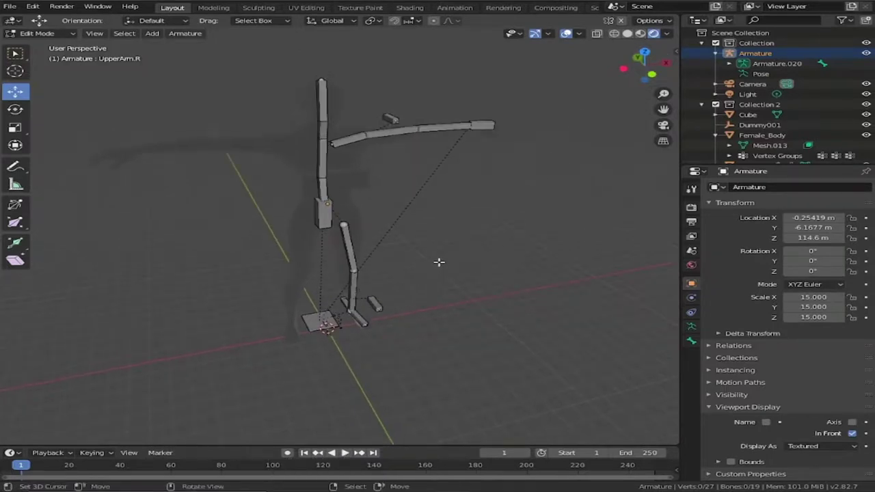
pyautogui.press('c')
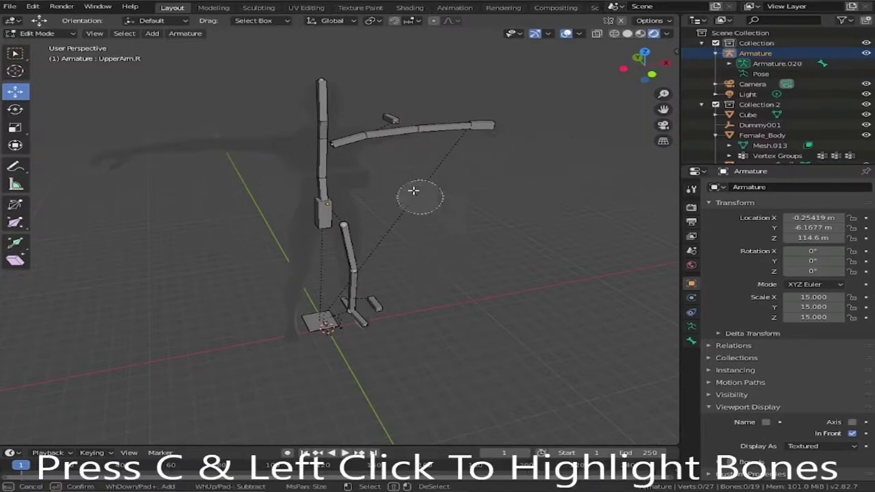
pyautogui.click(389, 111)
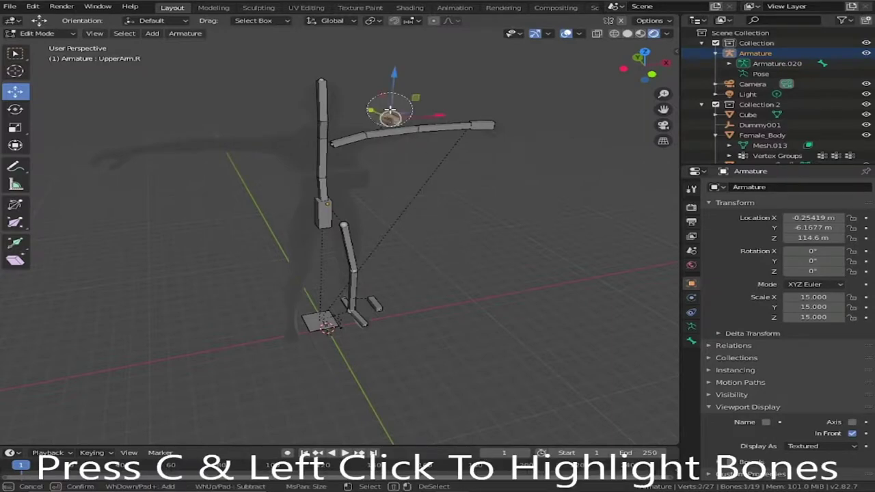
pyautogui.click(347, 133)
pyautogui.moveTo(347, 133)
pyautogui.mouseDown()
pyautogui.moveTo(474, 126)
pyautogui.moveTo(364, 220)
pyautogui.moveTo(352, 245)
pyautogui.moveTo(351, 305)
pyautogui.moveTo(369, 325)
pyautogui.moveTo(380, 294)
pyautogui.mouseUp()
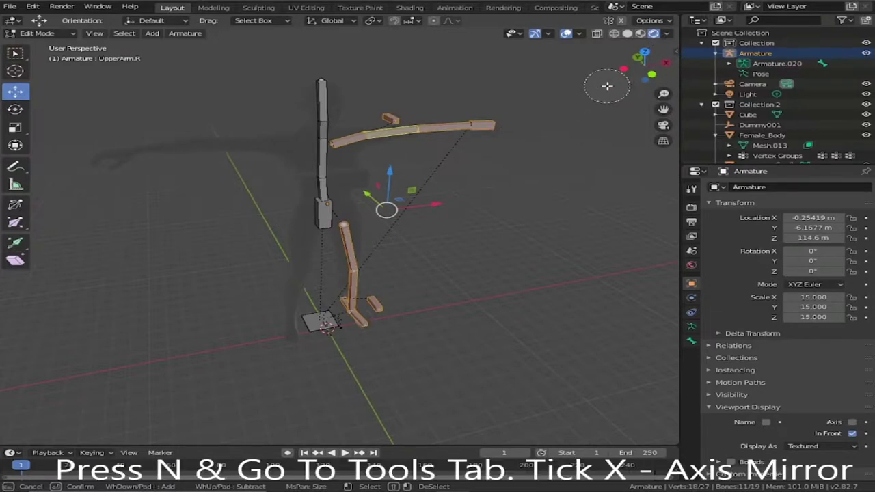
pyautogui.press('Escape')
# - Enable X-Axis Mirror for the armature and snap the 3D cursor to the world origin
pyautogui.press('n')
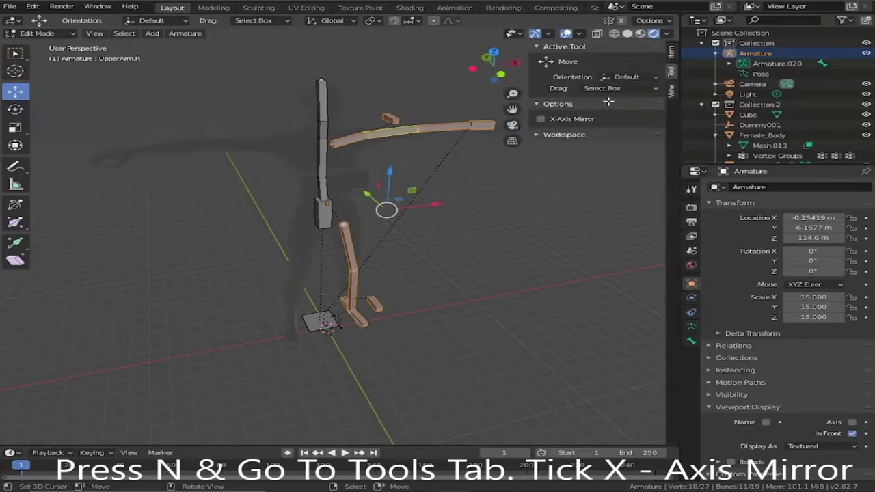
pyautogui.click(541, 120)
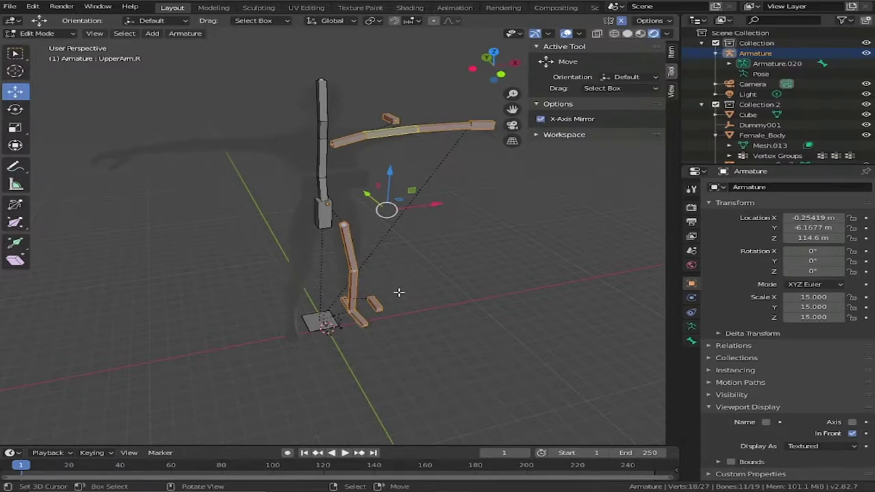
pyautogui.hotkey('shift', 's')
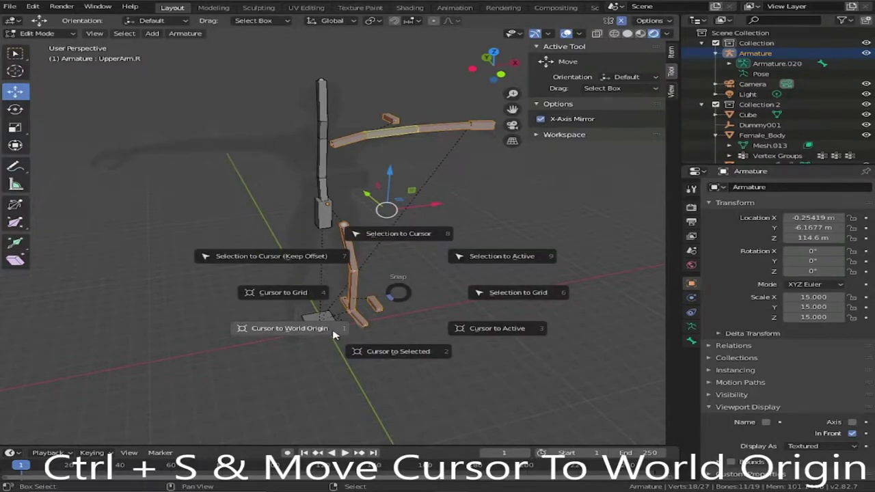
pyautogui.click(297, 328)
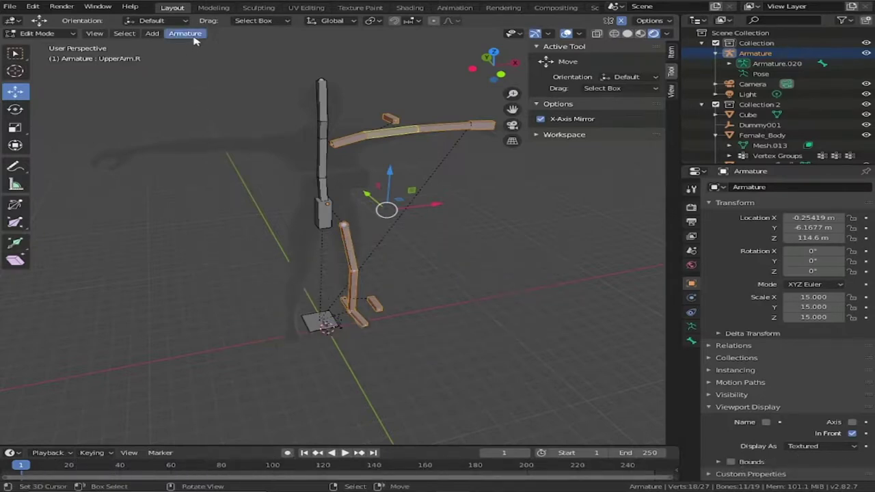
# - Symmetrize the selected right-side bones to the other side of the body and turn X-Axis Mirror off
pyautogui.press('n')
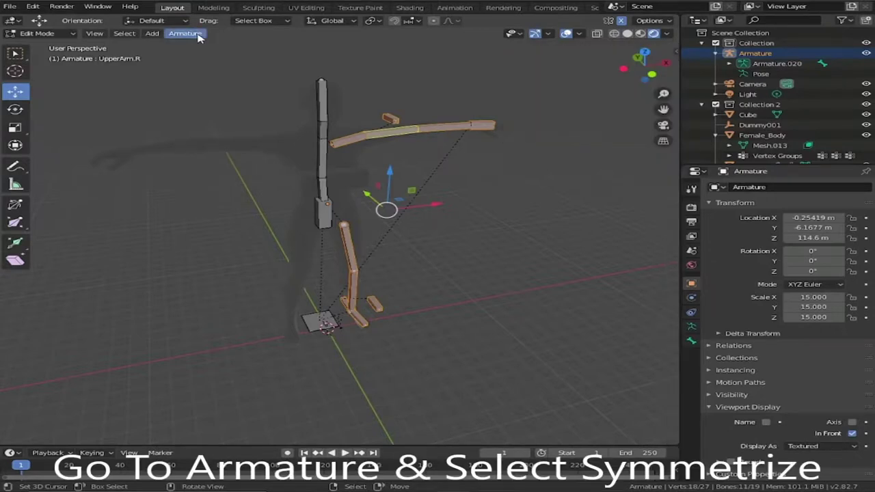
pyautogui.click(186, 34)
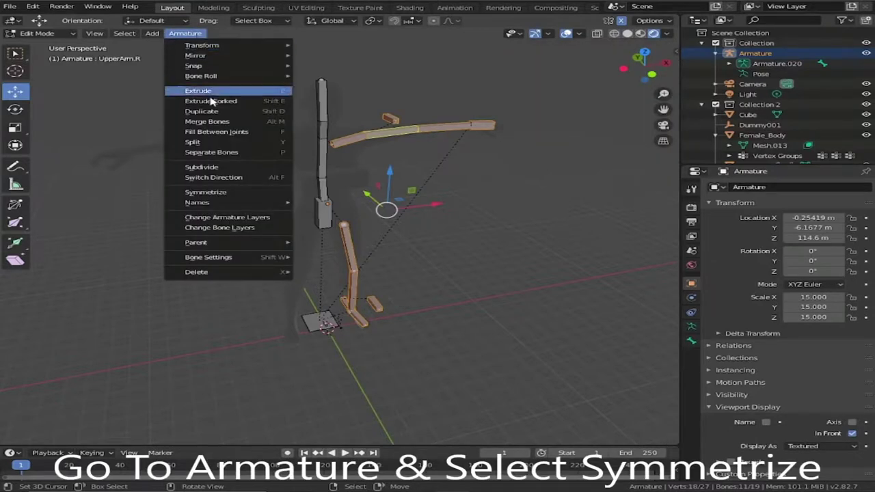
pyautogui.click(223, 193)
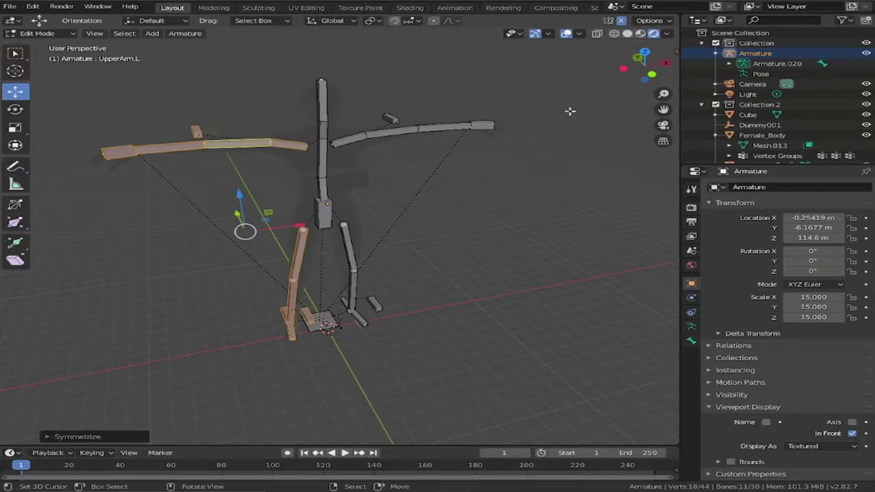
pyautogui.press('n')
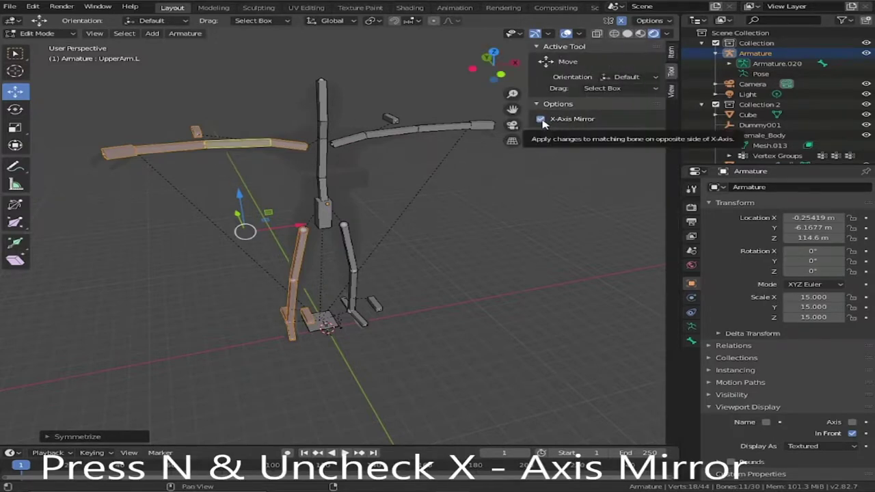
pyautogui.click(544, 123)
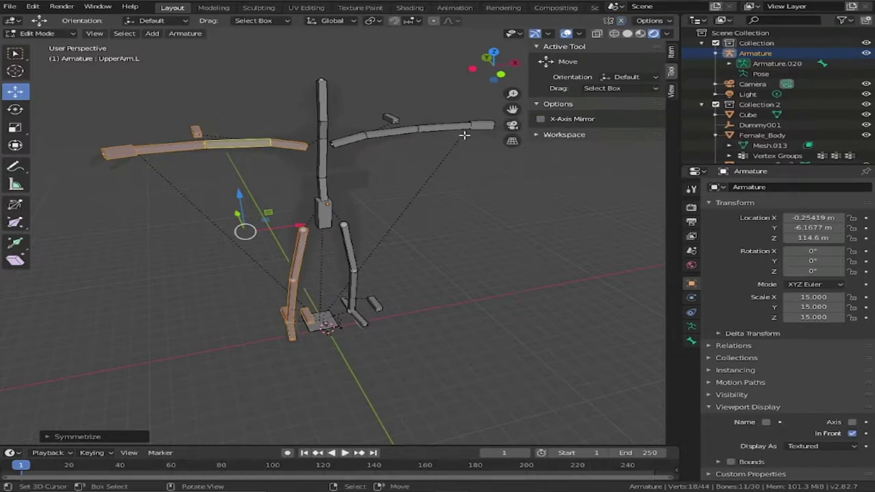
# - Switch the armature to Pose Mode and move the Hand.Control.L bone slightly to test the mirrored arm
pyautogui.click(41, 33)
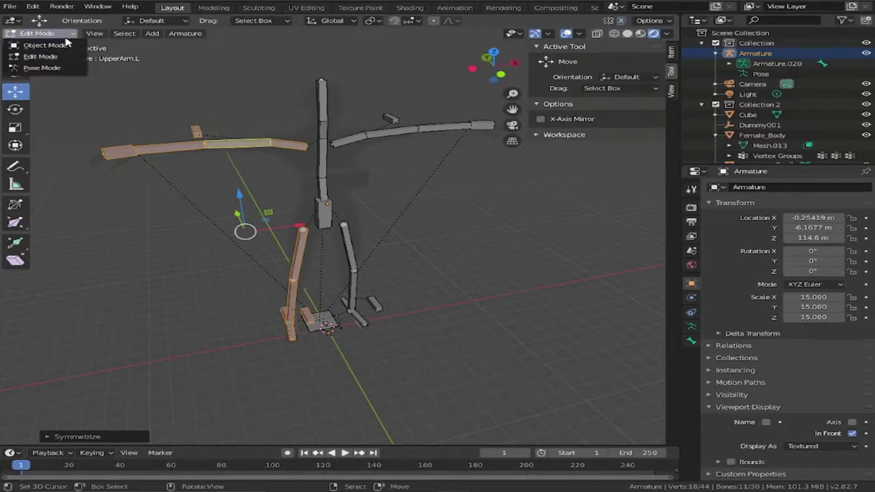
pyautogui.click(42, 67)
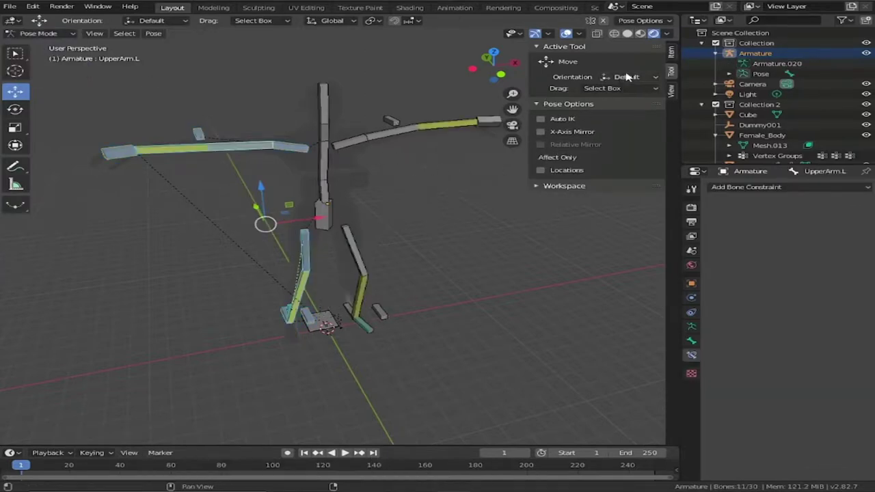
pyautogui.press('n')
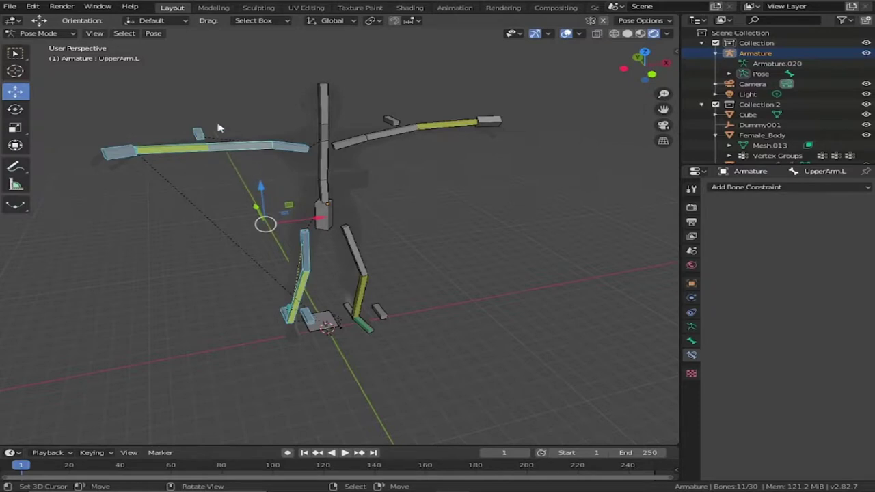
pyautogui.click(123, 155)
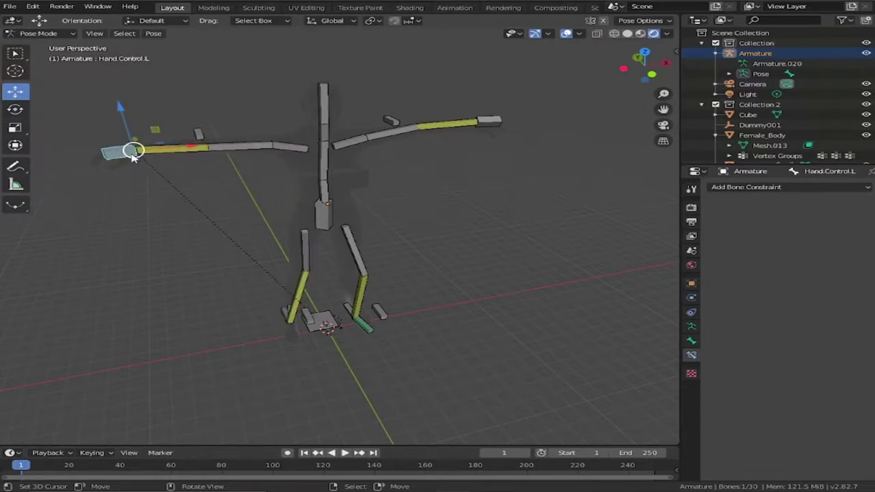
pyautogui.moveTo(133, 150)
pyautogui.mouseDown()
pyautogui.moveTo(146, 144)
pyautogui.moveTo(116, 148)
pyautogui.moveTo(164, 165)
pyautogui.moveTo(141, 144)
pyautogui.moveTo(144, 158)
pyautogui.moveTo(157, 143)
pyautogui.moveTo(126, 158)
pyautogui.moveTo(148, 156)
pyautogui.moveTo(152, 137)
pyautogui.moveTo(171, 130)
pyautogui.moveTo(143, 118)
pyautogui.moveTo(139, 151)
pyautogui.moveTo(130, 156)
pyautogui.moveTo(301, 236)
pyautogui.moveTo(198, 152)
pyautogui.moveTo(128, 151)
pyautogui.moveTo(140, 157)
pyautogui.mouseUp()
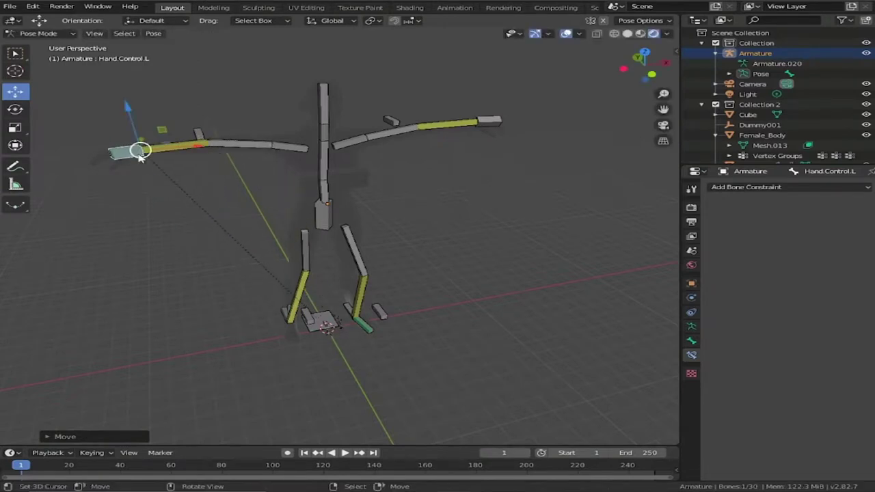
# - Set the pole angle of the LowerLeg.L bone's IK constraint to 0° and check the knee from the side
pyautogui.click(296, 313)
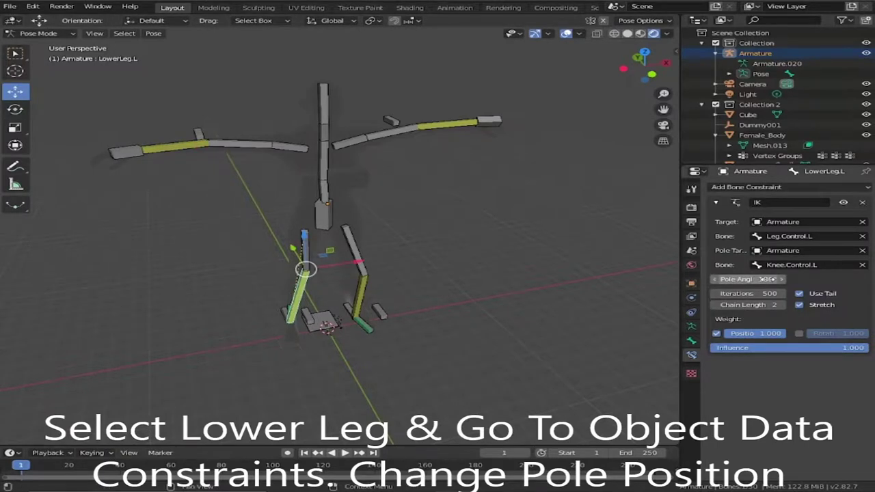
pyautogui.click(770, 279)
pyautogui.press('BackSpace')
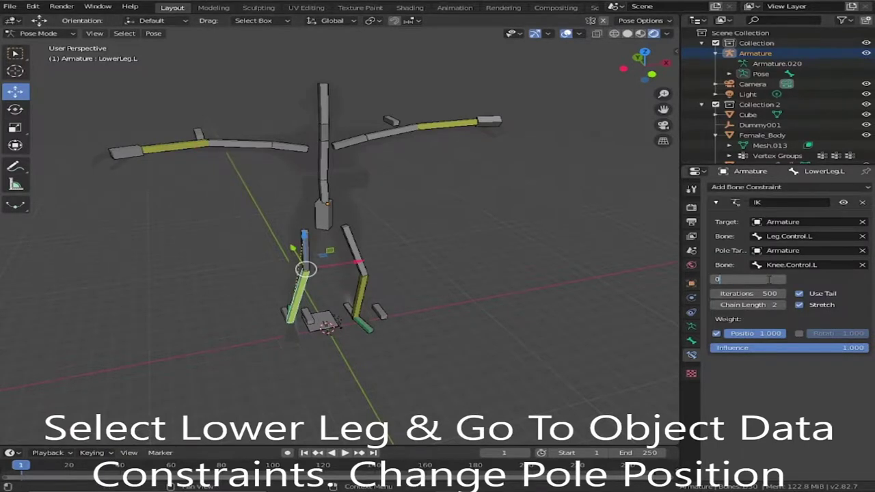
pyautogui.press('Return')
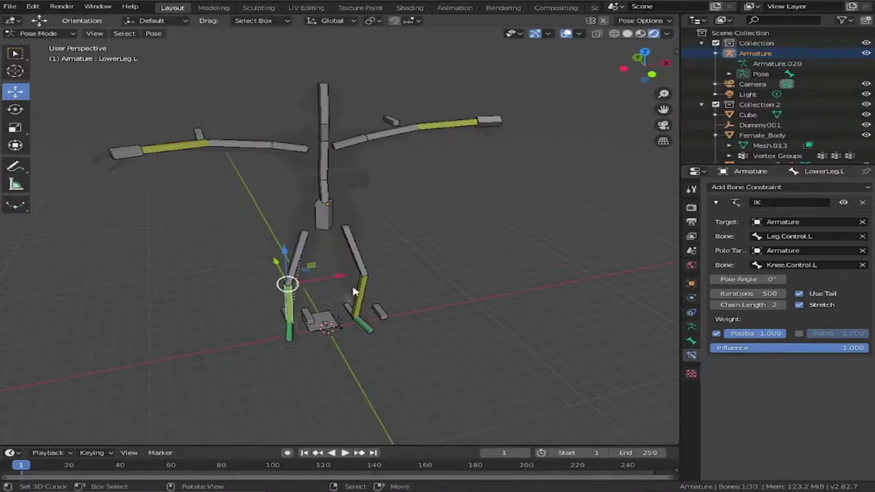
pyautogui.moveTo(644, 68)
pyautogui.mouseDown()
pyautogui.moveTo(635, 67)
pyautogui.moveTo(653, 75)
pyautogui.mouseUp()
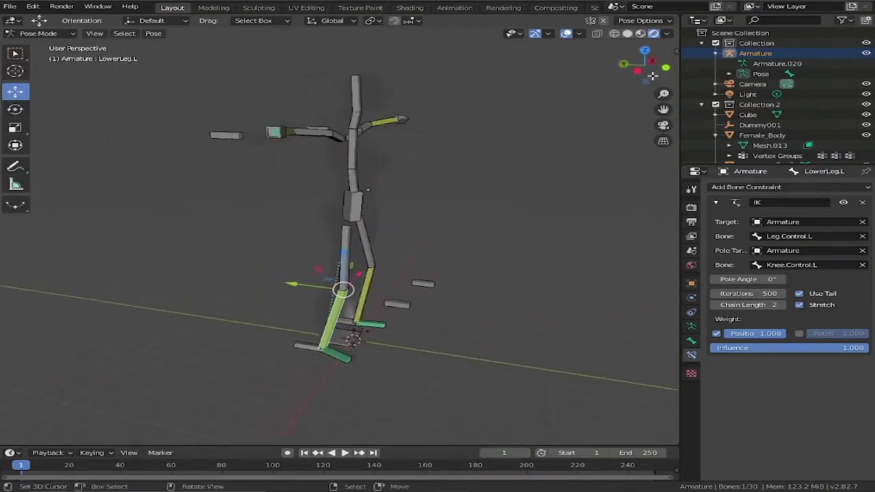
# - Move the Leg.Control.L bone to test the left leg's IK bend, and check the legs from the front
pyautogui.click(299, 348)
pyautogui.press('g')
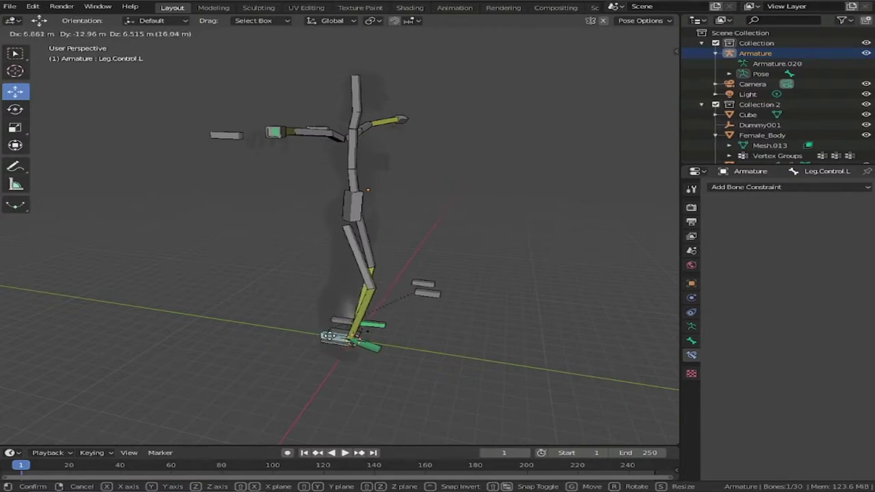
pyautogui.click(354, 333)
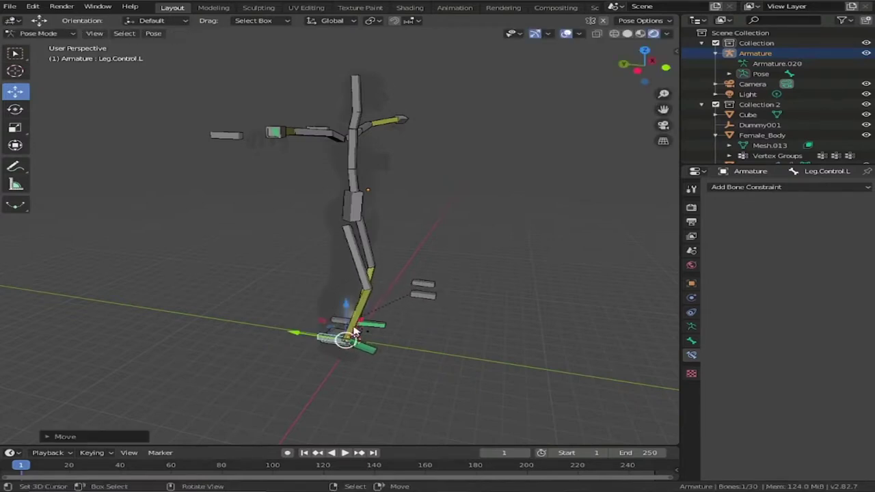
pyautogui.click(410, 275)
pyautogui.moveTo(625, 65); pyautogui.dragTo(603, 84)
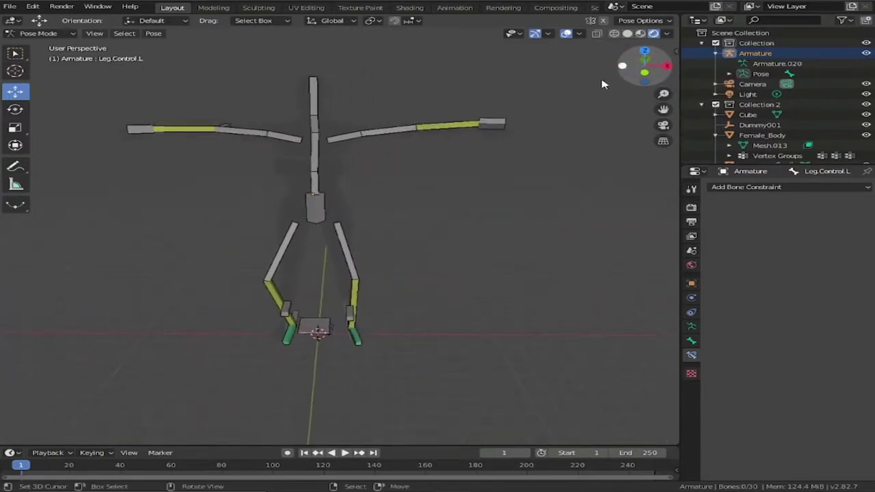
pyautogui.click(298, 318)
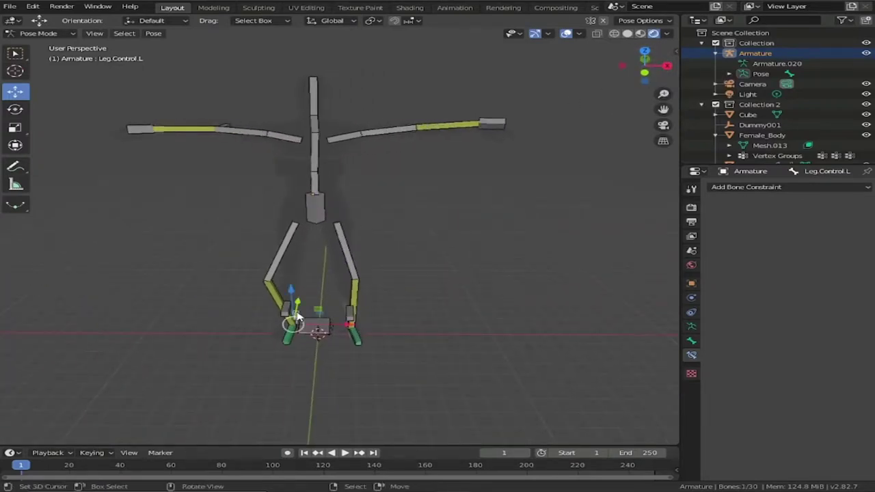
pyautogui.moveTo(298, 317); pyautogui.dragTo(290, 321)
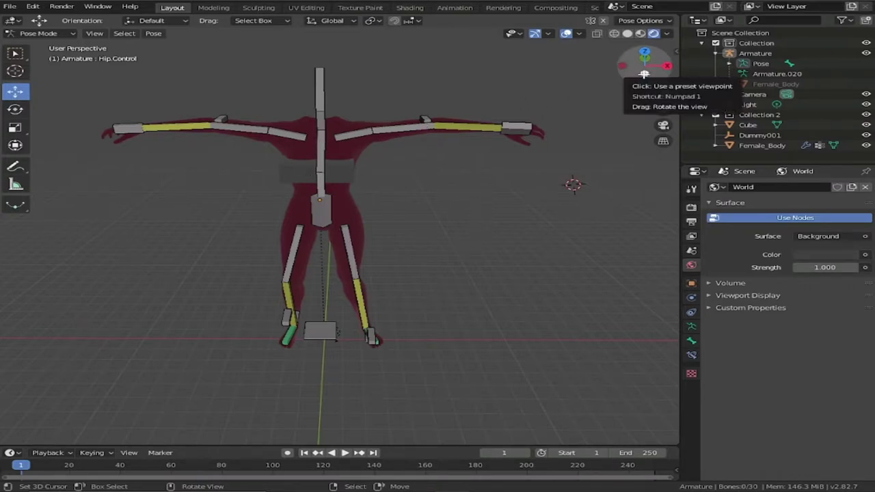
# - Select the armature data Armature.020 and switch the armature to Object Mode
pyautogui.moveTo(635, 74); pyautogui.dragTo(615, 68)
pyautogui.moveTo(341, 239); pyautogui.dragTo(417, 241, button='middle')
pyautogui.moveTo(643, 68); pyautogui.dragTo(643, 73)
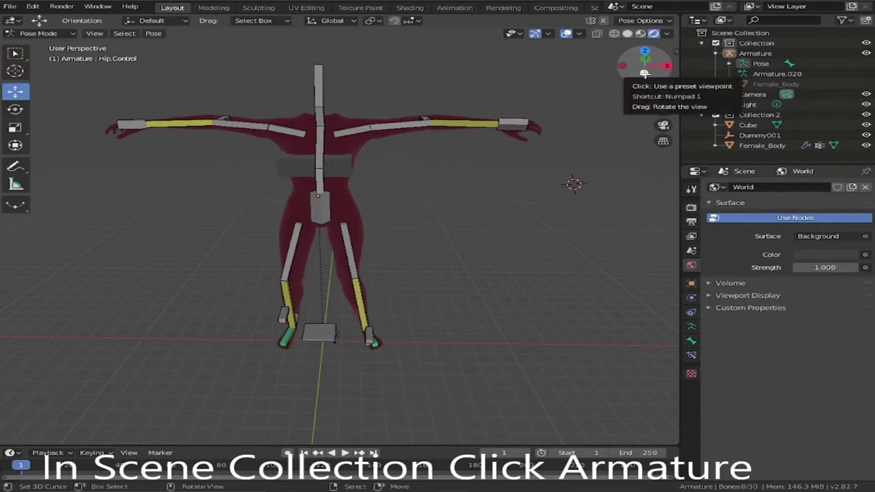
pyautogui.click(766, 74)
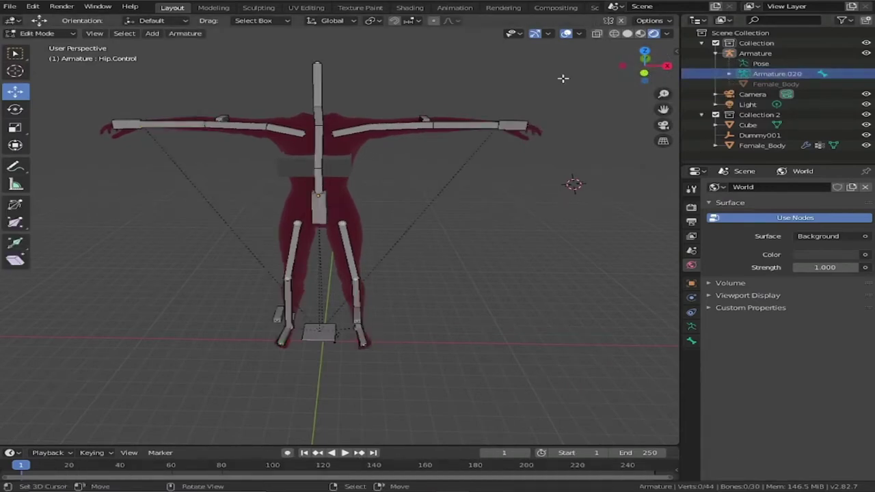
pyautogui.click(41, 34)
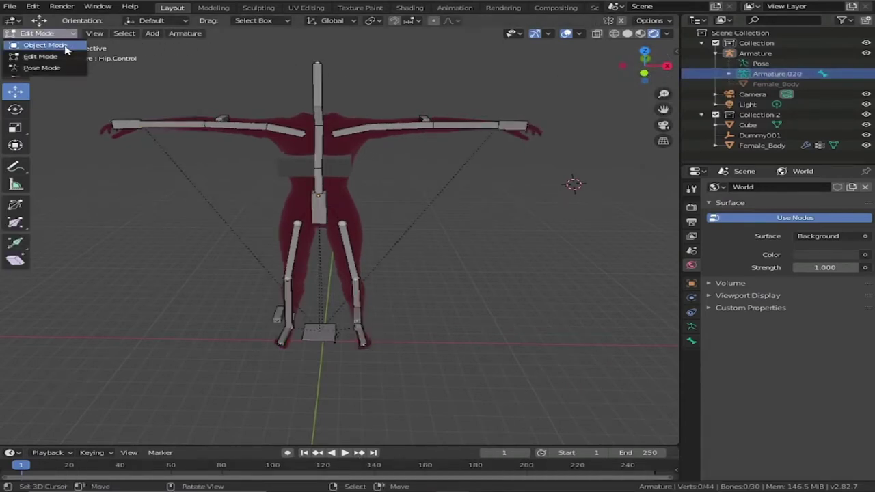
pyautogui.click(66, 46)
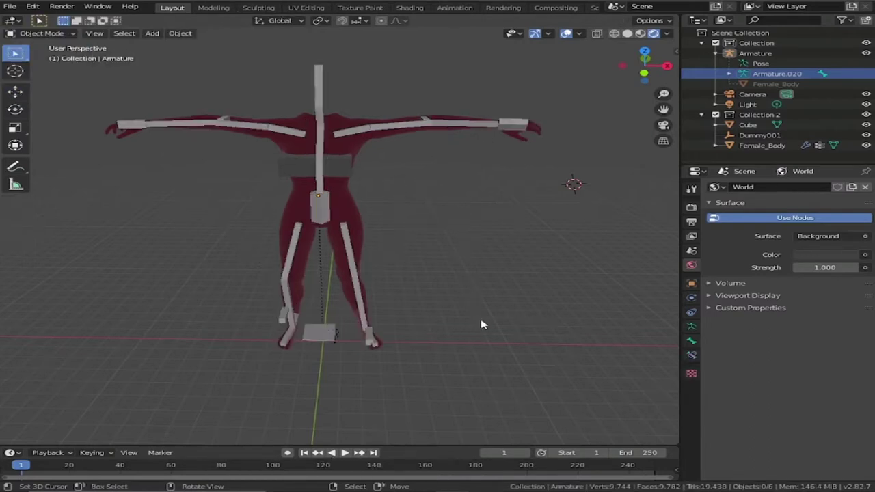
# - Apply the Set Parent To operation using Armature Deform With Envelope Weights
pyautogui.hotkey('ctrl', 'p')
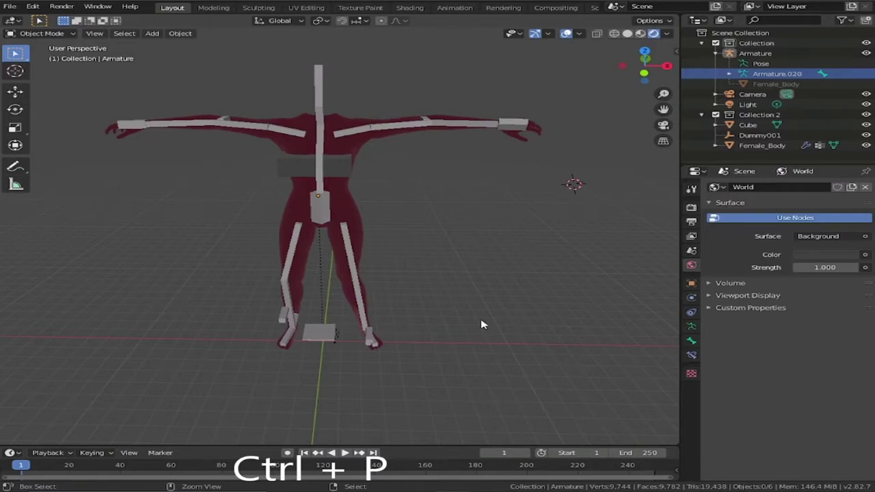
pyautogui.hotkey('ctrl', 'p')
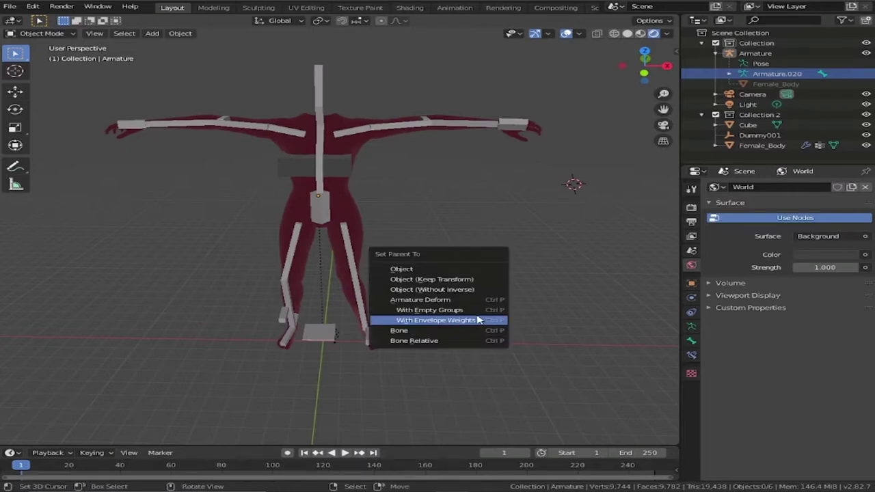
pyautogui.click(439, 323)
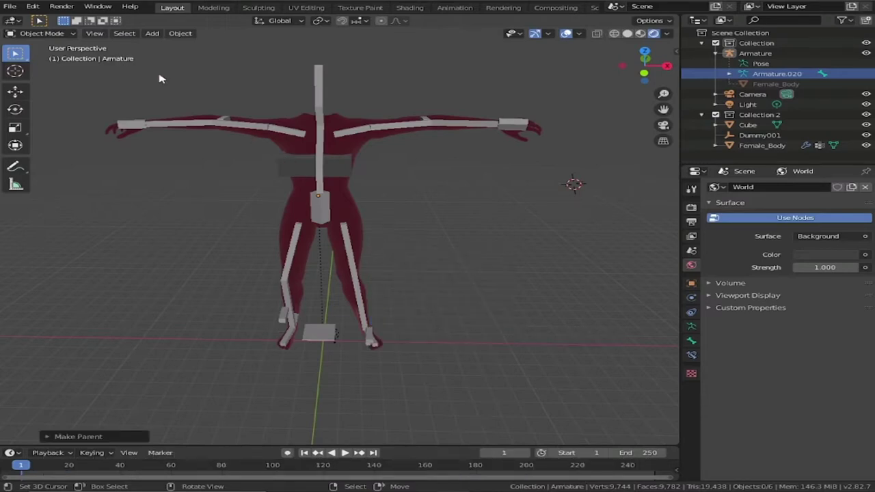
# - Switch the armature to Pose Mode and try moving the Leg.Control.R bone to test the right leg's deformation
pyautogui.click(55, 34)
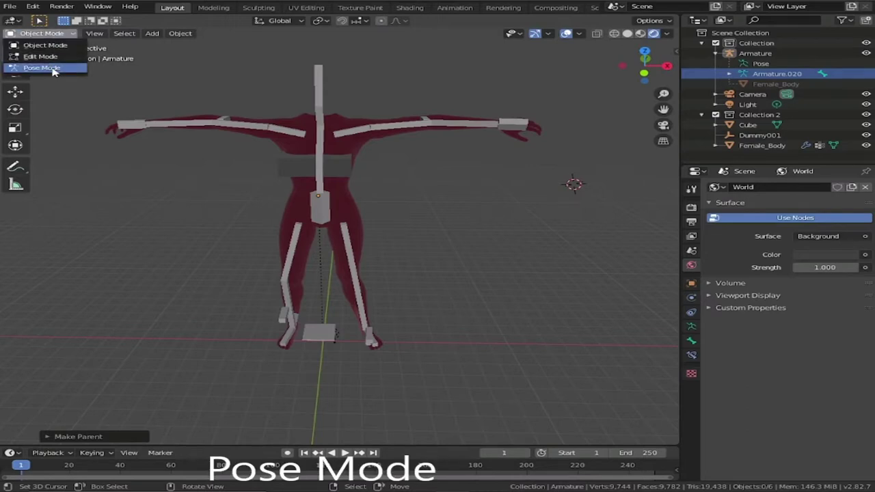
pyautogui.click(54, 68)
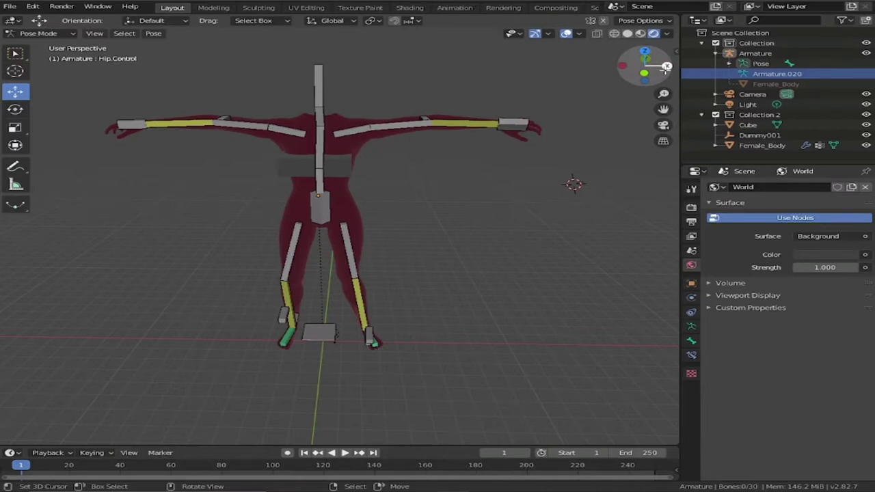
pyautogui.moveTo(666, 66); pyautogui.dragTo(586, 78)
pyautogui.keyDown('shift'); pyautogui.rightClick(335, 358); pyautogui.keyUp('shift')
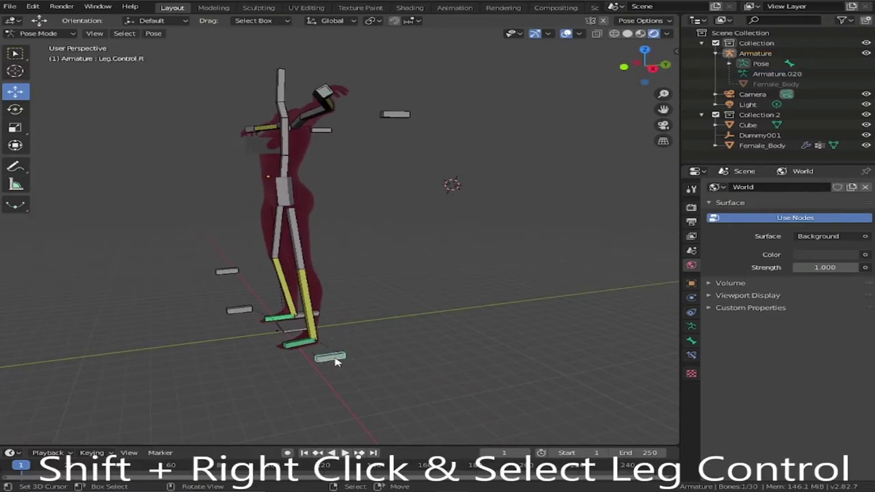
pyautogui.scroll(2, 342, 360)
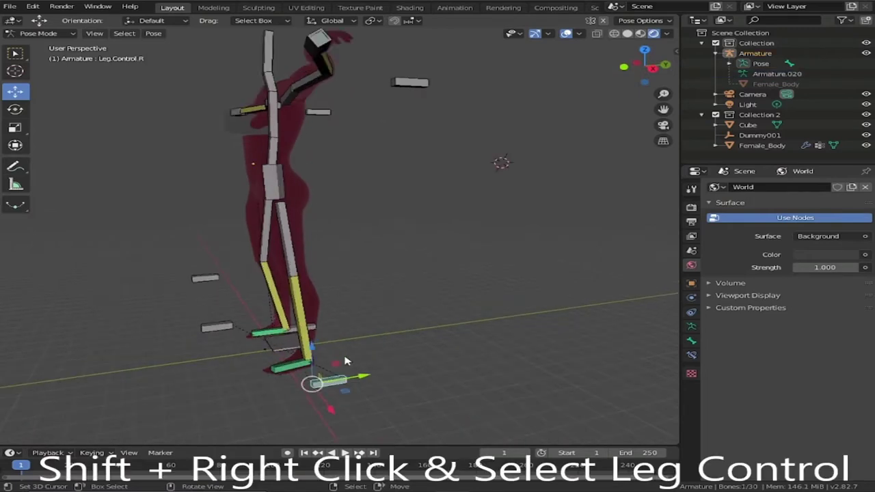
pyautogui.press('g')
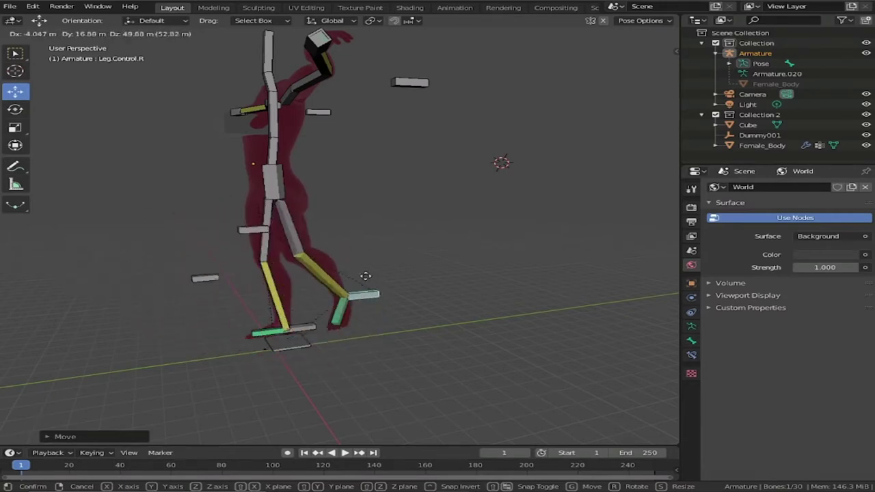
pyautogui.rightClick(350, 341)
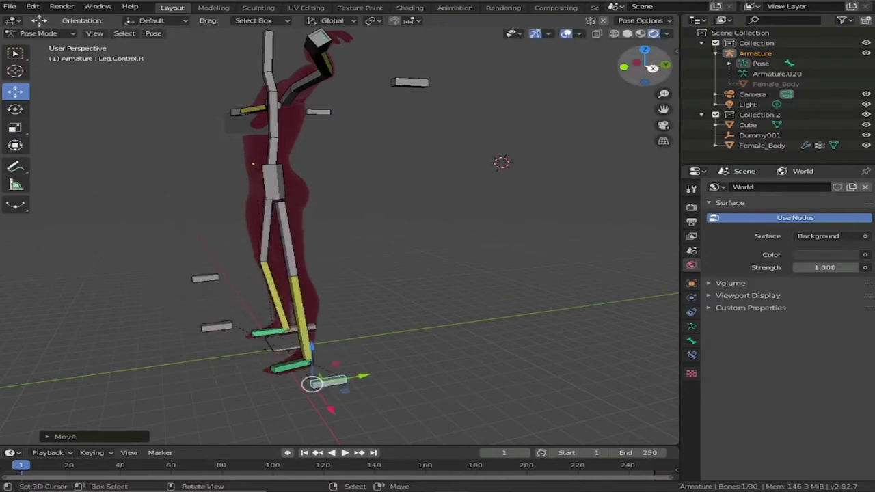
# - Select the Hand.Control.R bone and move and rotate it to test how the right arm deforms the body
pyautogui.moveTo(646, 68); pyautogui.dragTo(579, 92)
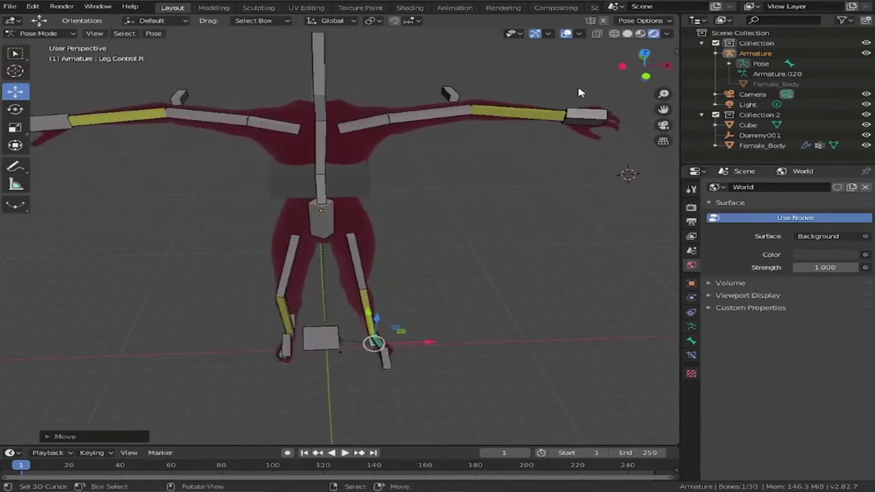
pyautogui.moveTo(643, 75); pyautogui.dragTo(634, 79)
pyautogui.moveTo(661, 109); pyautogui.dragTo(560, 180, button='middle')
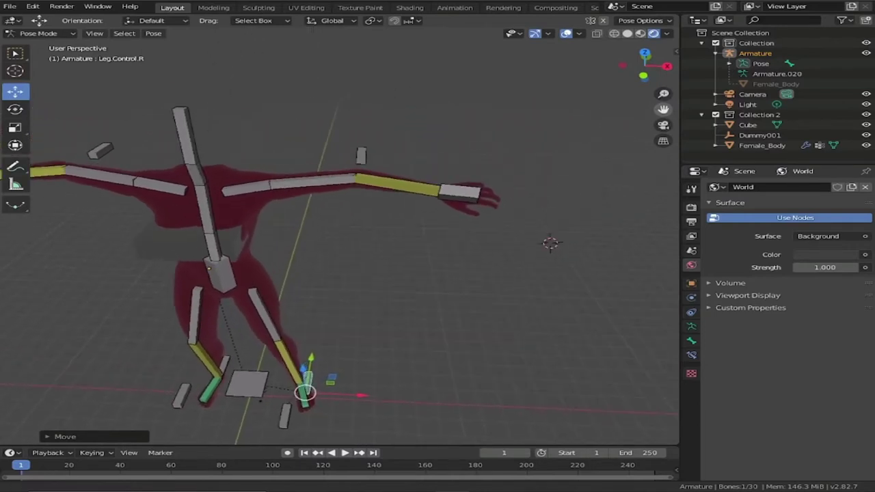
pyautogui.keyDown('shift'); pyautogui.rightClick(460, 200); pyautogui.keyUp('shift')
pyautogui.press('g')
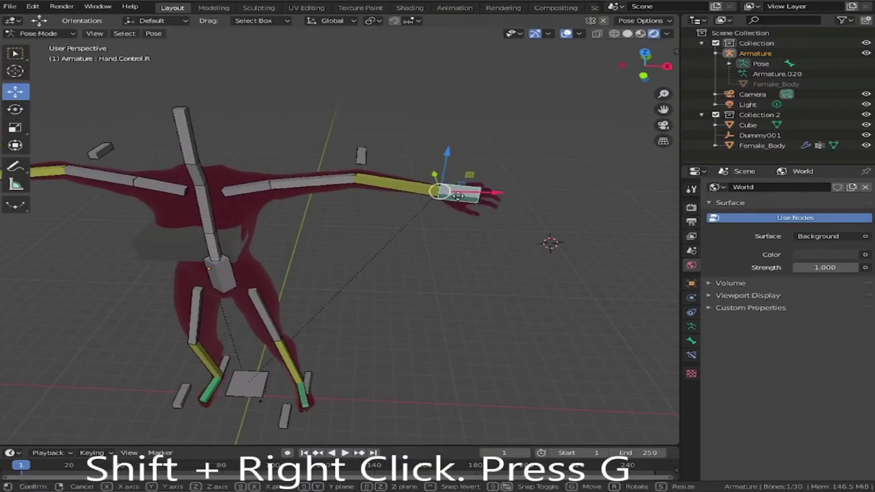
pyautogui.click(457, 196)
pyautogui.press('g')
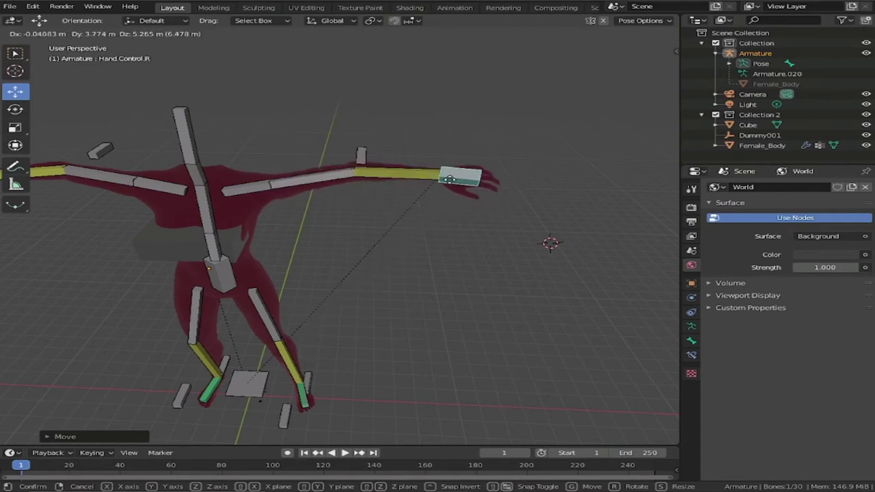
pyautogui.press('r')
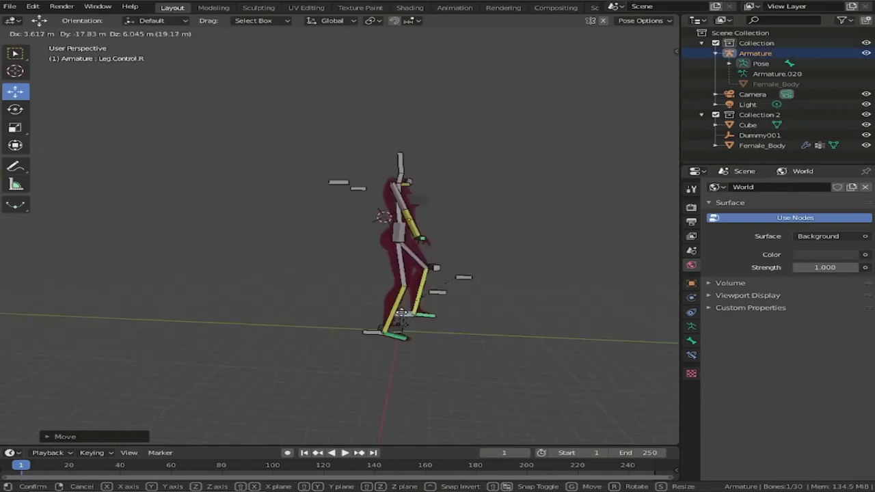
# - Move the Leg.Control.R bone across and out to the side of the body to test the right leg in different poses
pyautogui.click(430, 293)
pyautogui.moveTo(430, 293); pyautogui.dragTo(332, 254, button='middle')
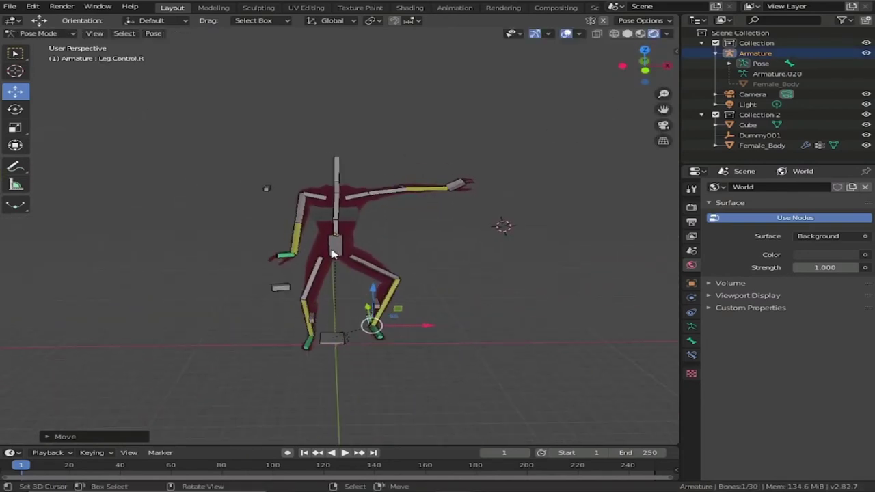
pyautogui.scroll(3, 333, 255)
pyautogui.press('g')
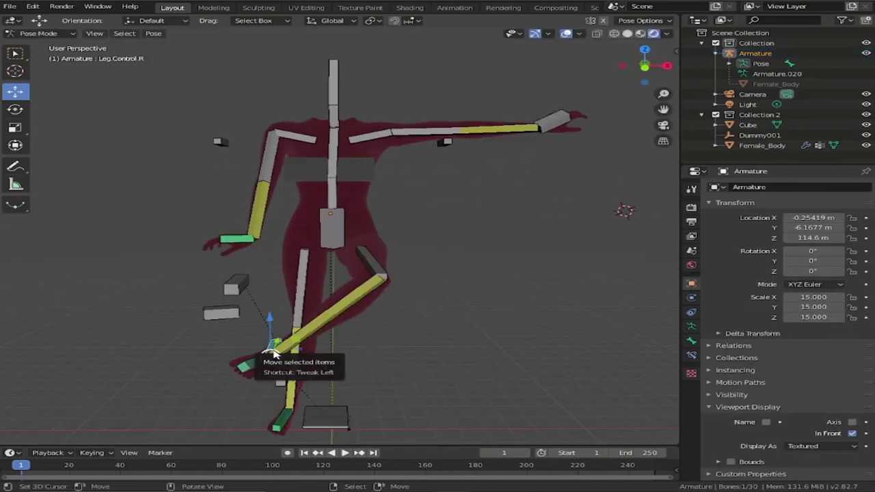
pyautogui.moveTo(273, 352); pyautogui.dragTo(539, 359)
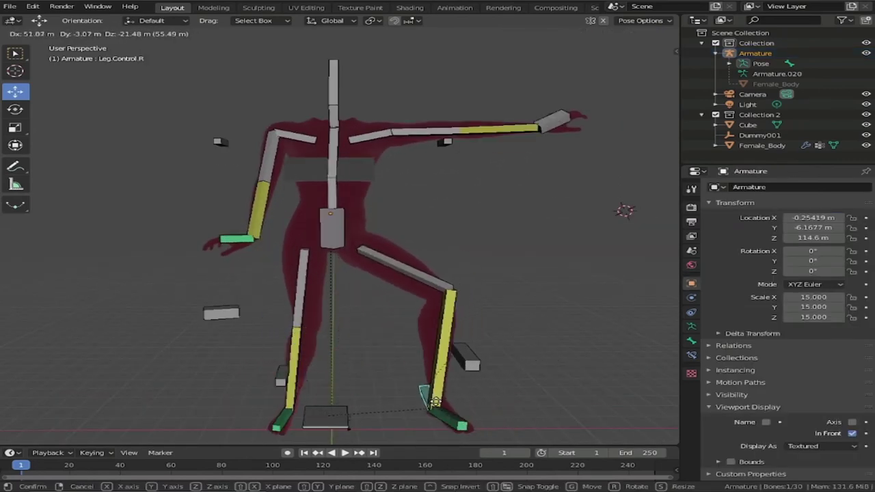
pyautogui.click(296, 324)
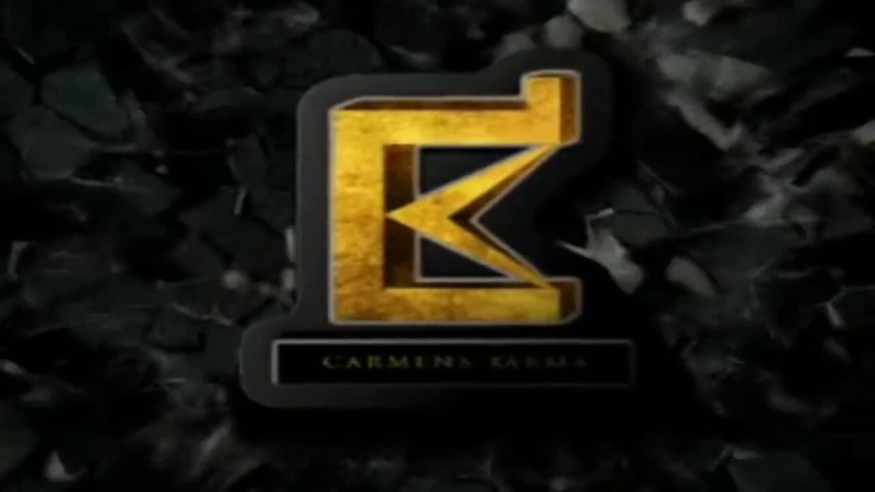